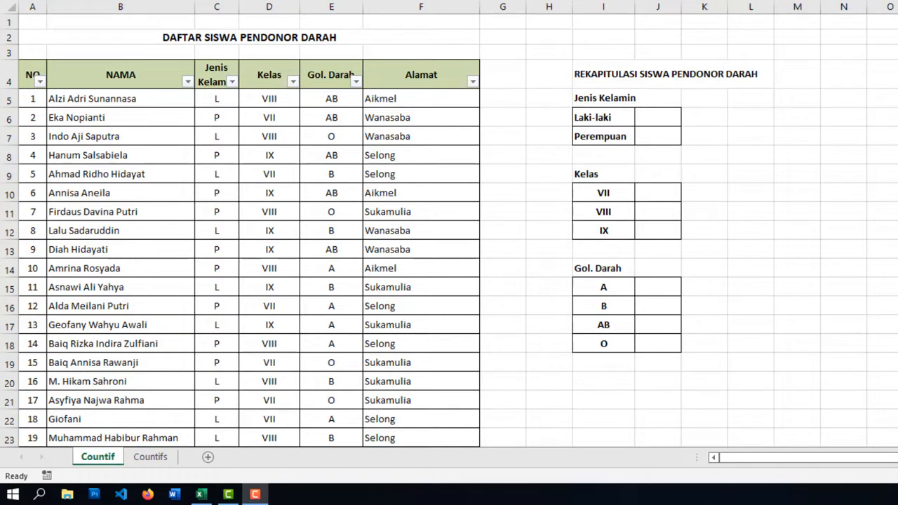
Examine the donor list's Jenis Kelamin entries and the empty recap cells for gender, Kelas and Gol. Darah
key("alt+Tab")
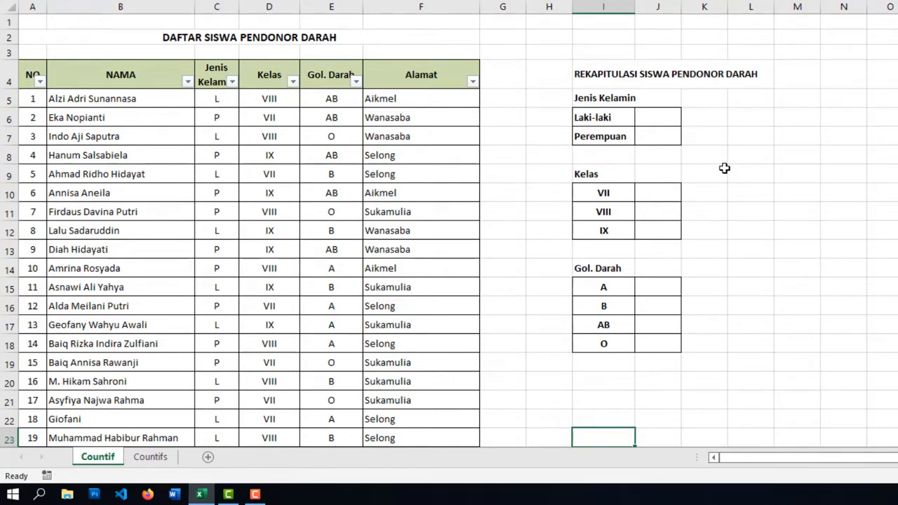
left_click(219, 101)
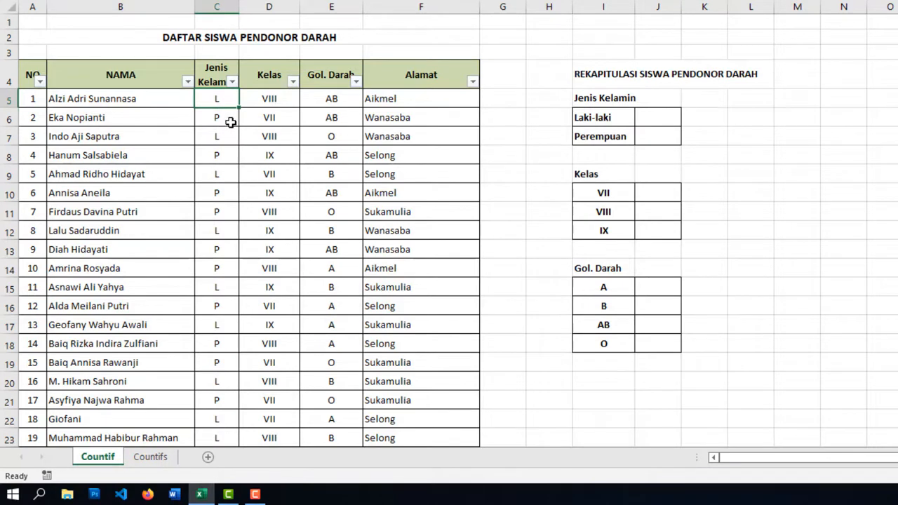
left_click(230, 123)
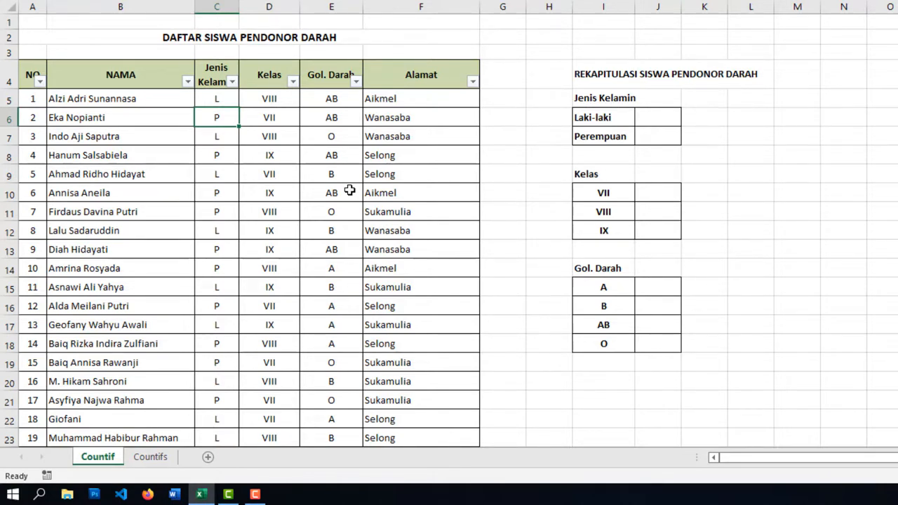
left_click(228, 100)
left_click(724, 194)
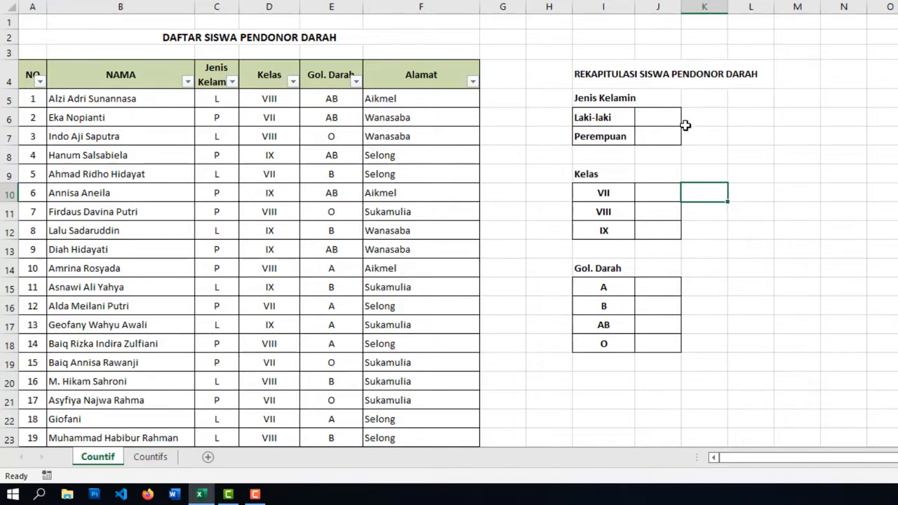
left_click_drag(674, 124, 674, 134)
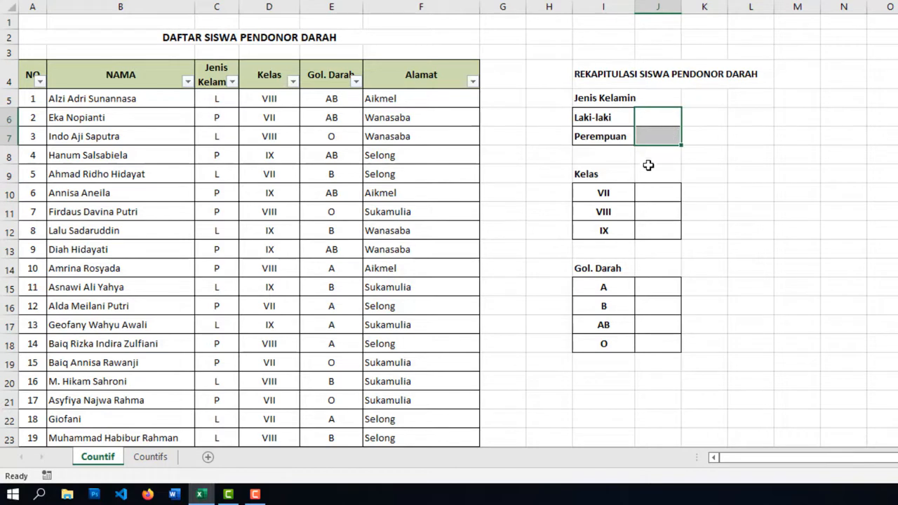
left_click_drag(655, 200, 656, 238)
left_click_drag(659, 282, 661, 334)
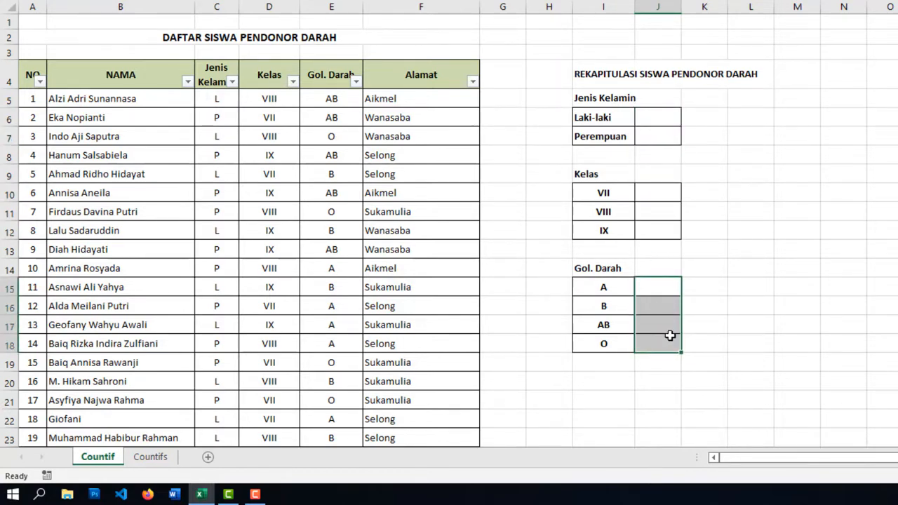
left_click(770, 306)
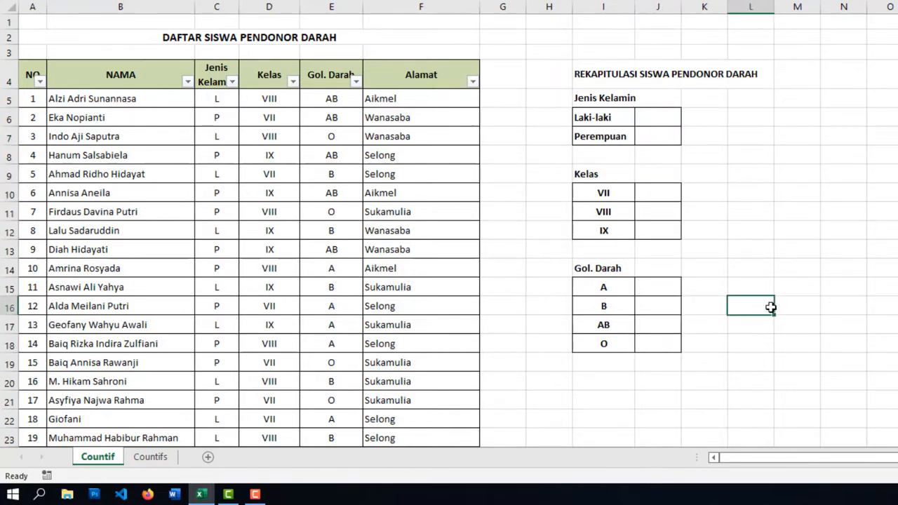
Enter the formula =countif(C5:C25;"L") in the Laki-laki recap cell J6 to count the male donors
left_click(660, 121)
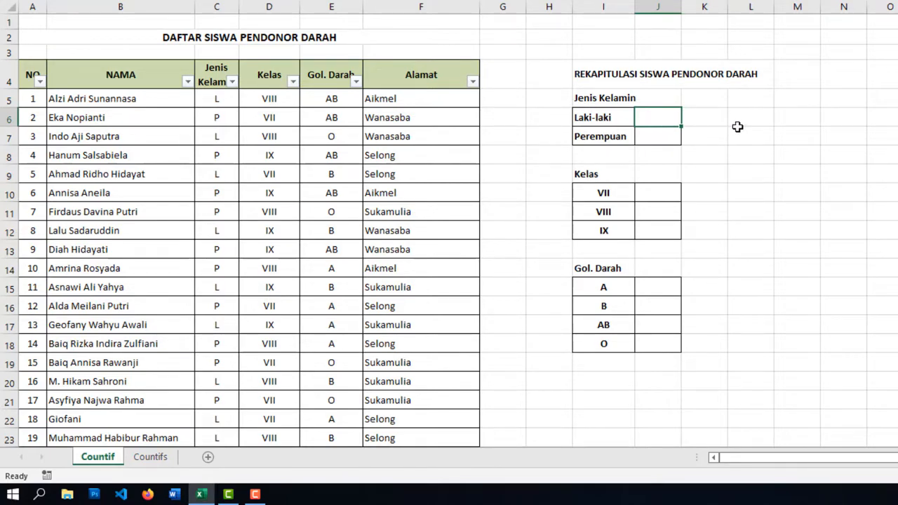
type("=")
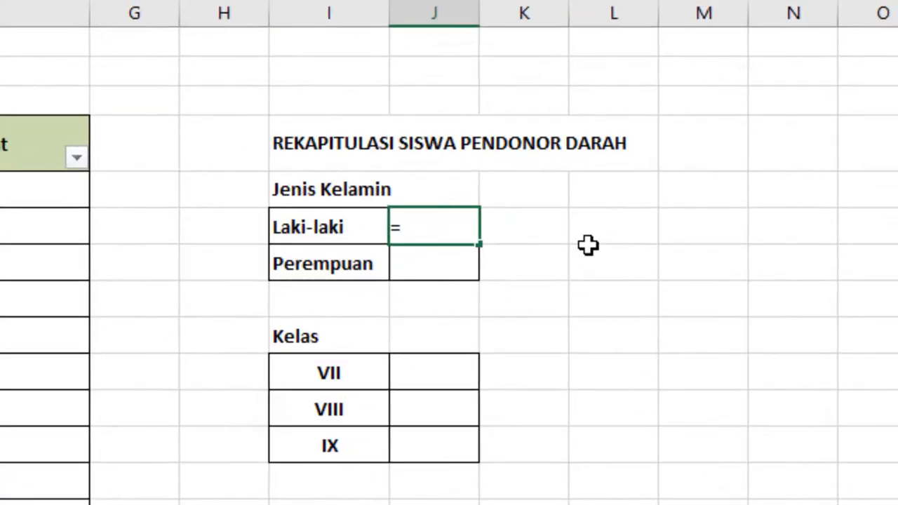
type("count")
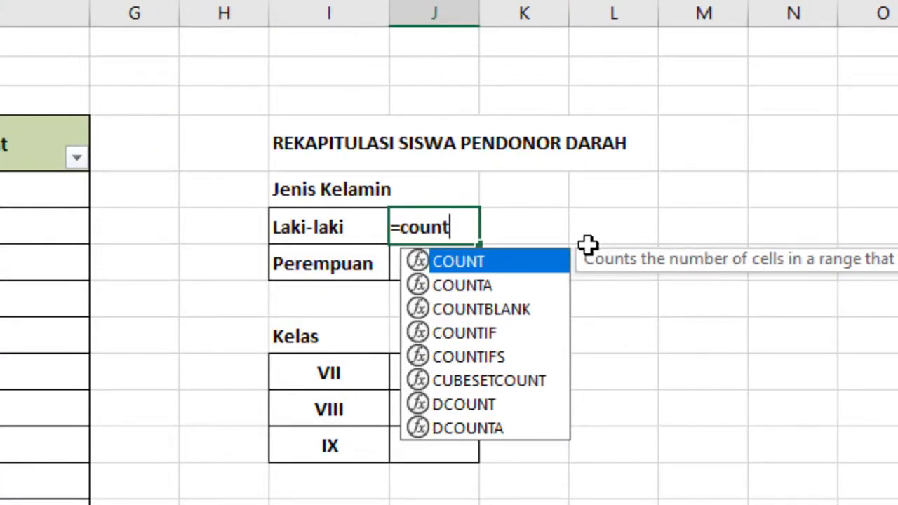
key("BackSpace")
type("tif")
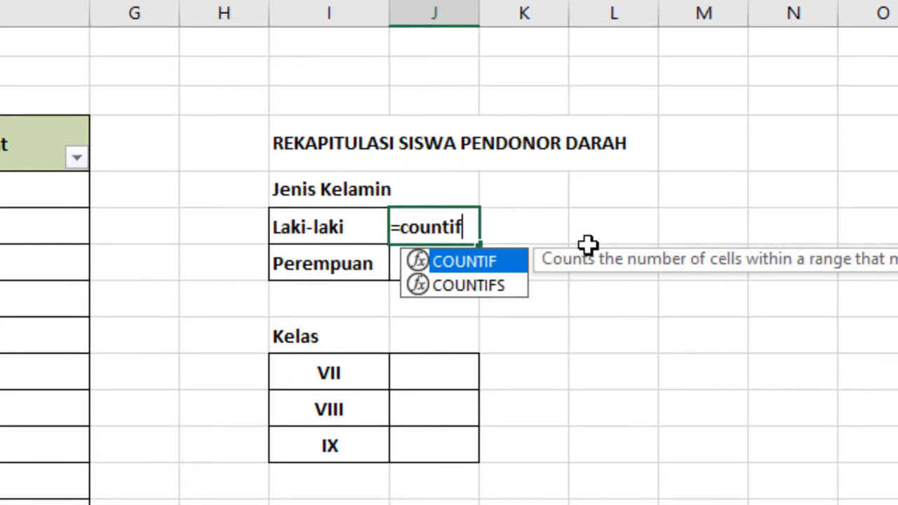
type("(")
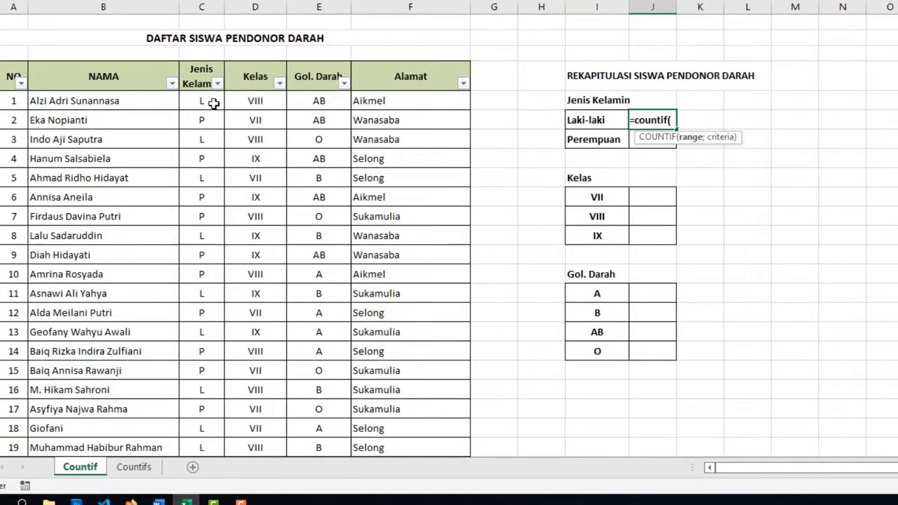
left_click_drag(205, 101, 203, 413)
scroll(673, 204, "up", 2)
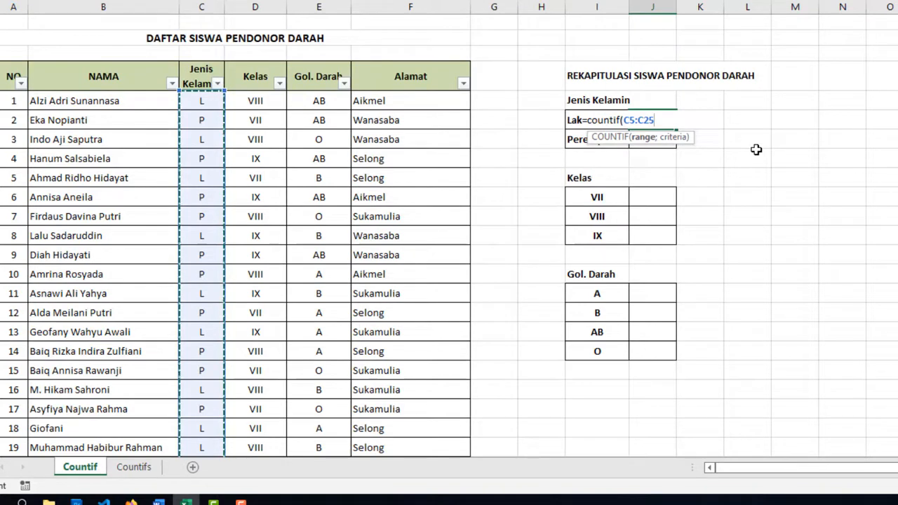
type(";\"")
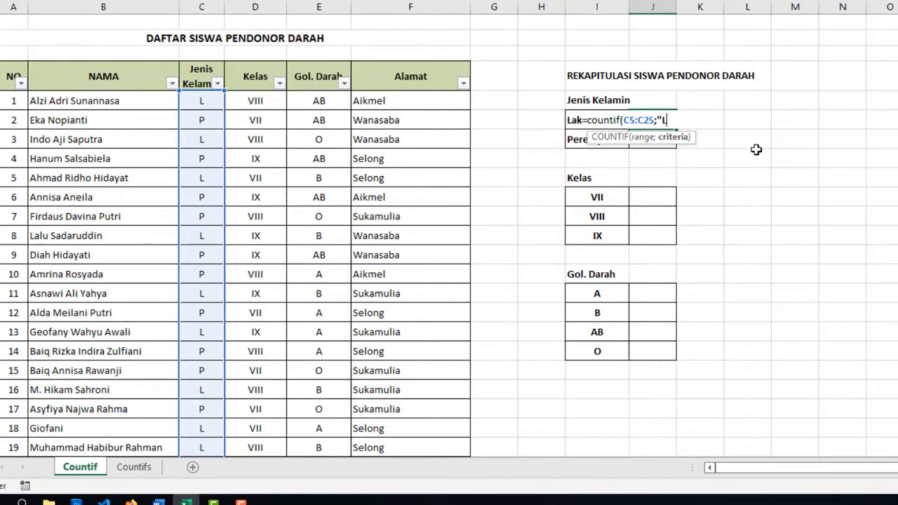
type("L")
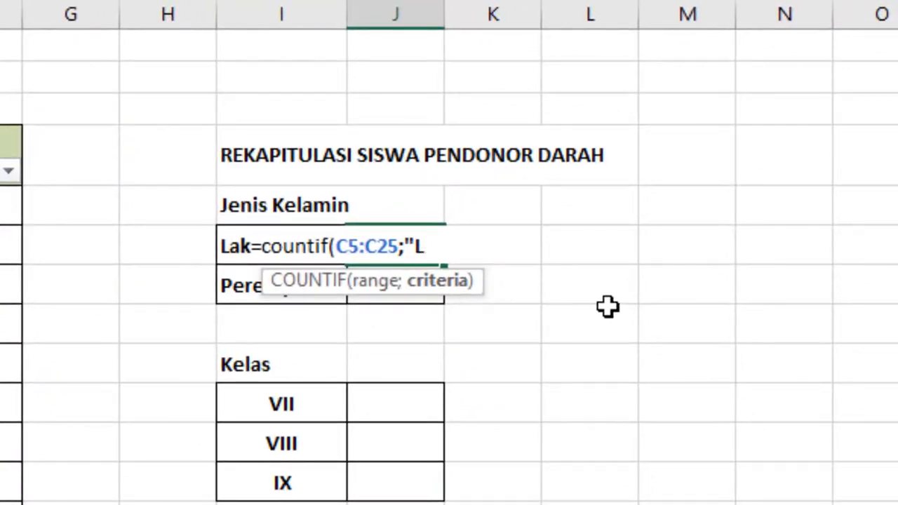
type("\"")
type(")")
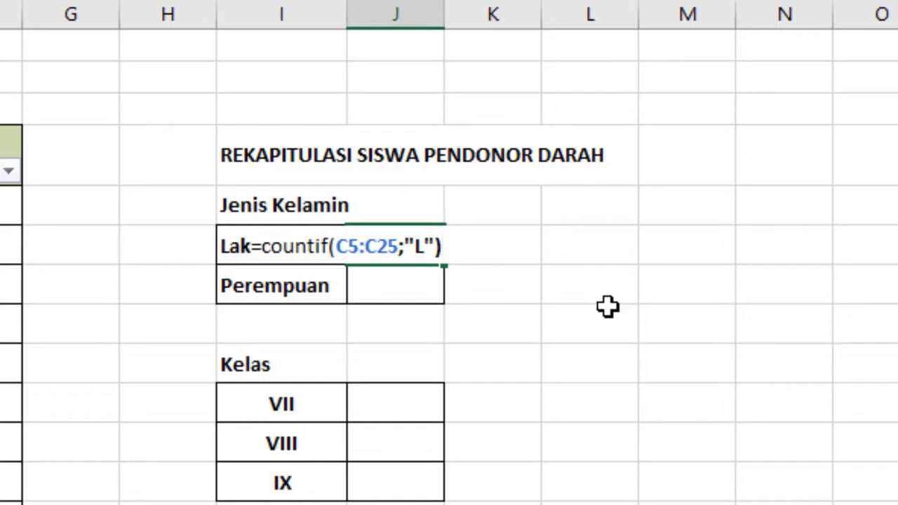
key("Return")
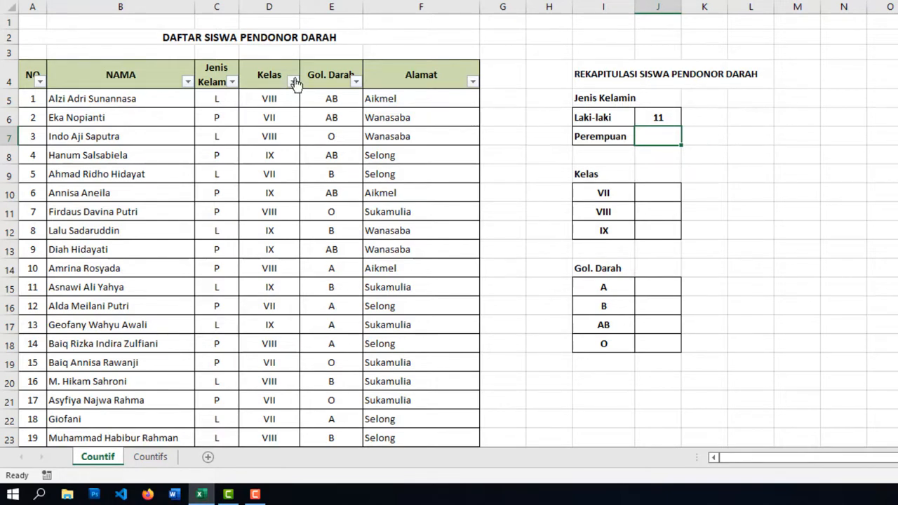
Filter the Jenis Kelamin column to L to check the male donors against the count, and remove the filter
left_click(231, 82)
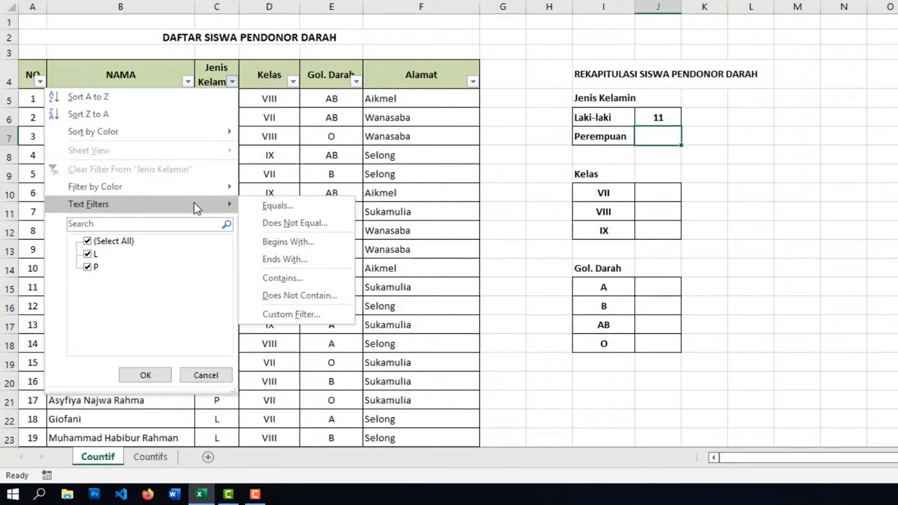
mouse_move(199, 194)
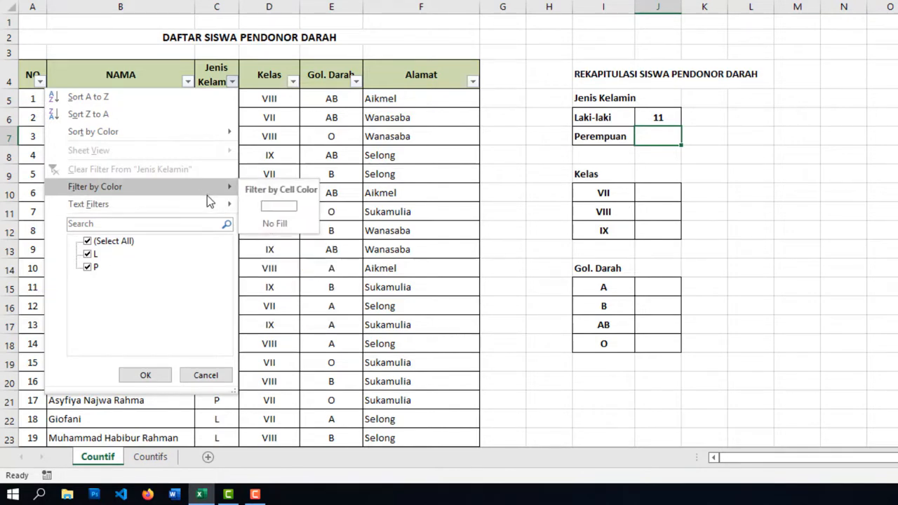
left_click(87, 242)
left_click(87, 254)
left_click(145, 377)
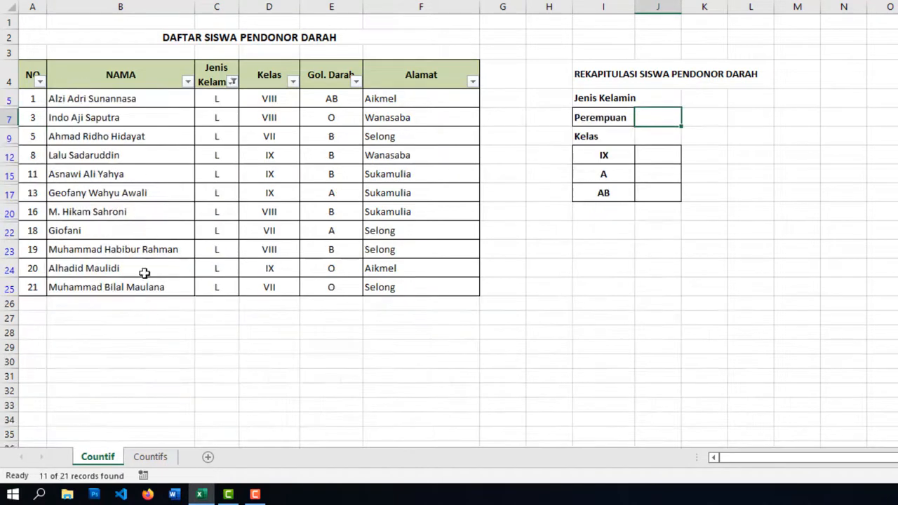
left_click_drag(133, 102, 117, 280)
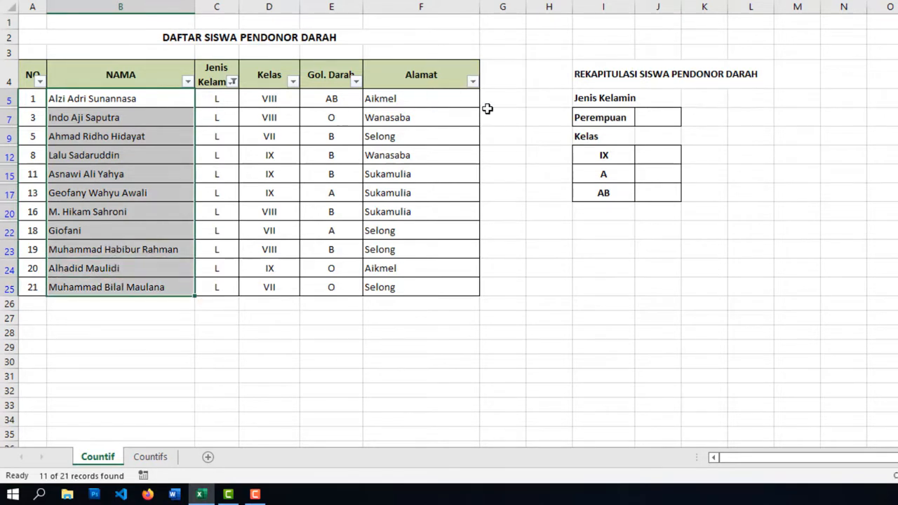
left_click(797, 318)
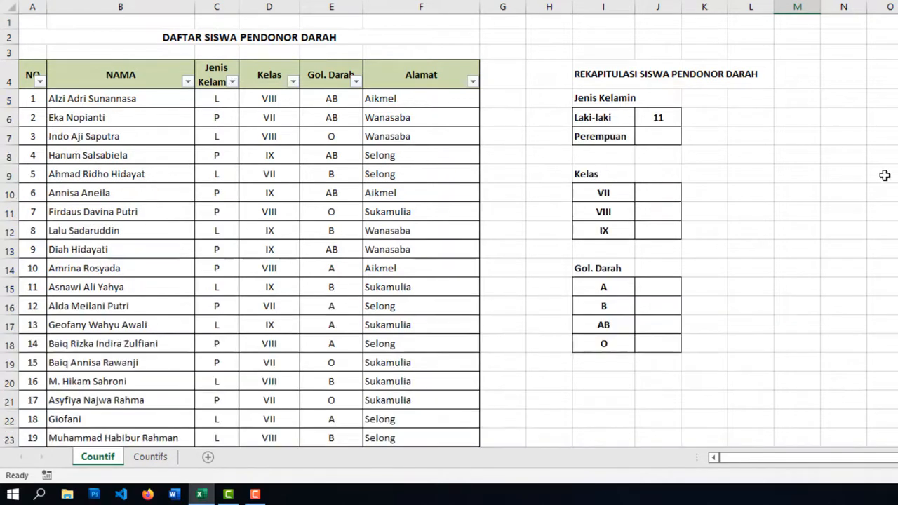
left_click(885, 177)
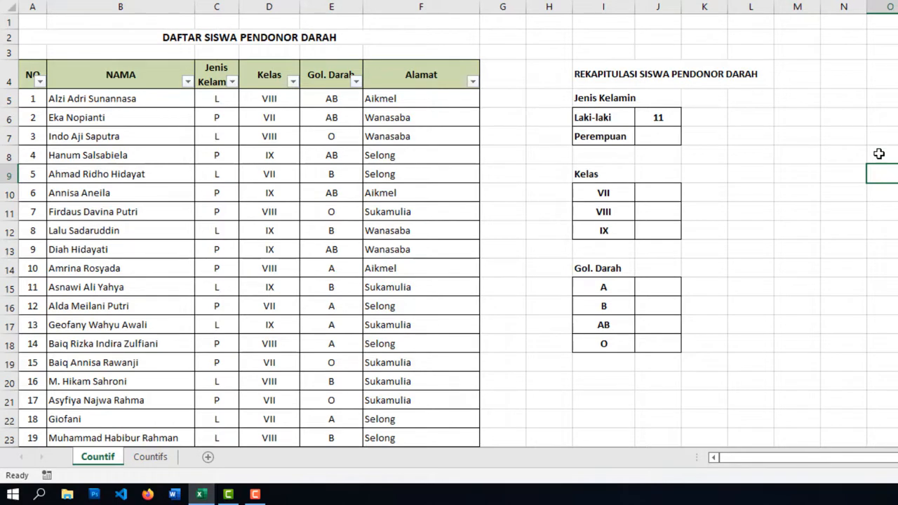
Enter the formula =countif(C5:C25;"P") in the Perempuan recap cell J7 to count the female donors
left_click(674, 134)
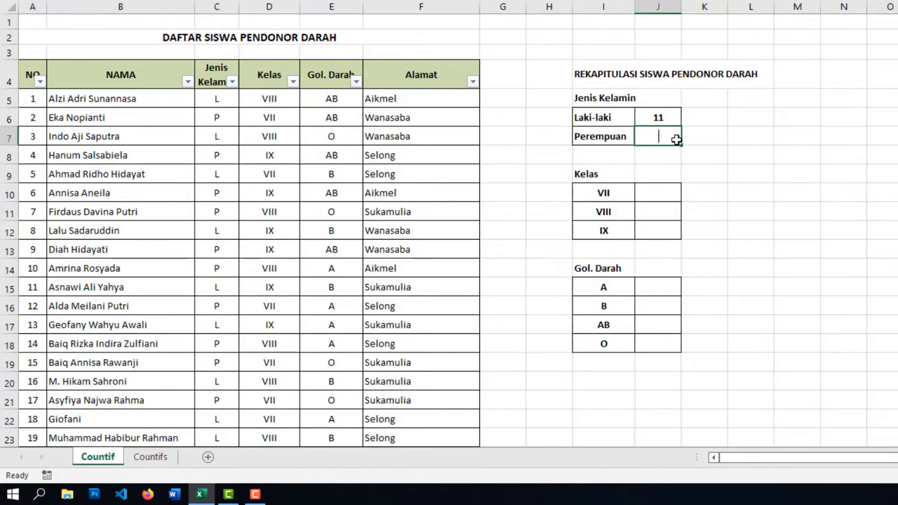
type("=cou")
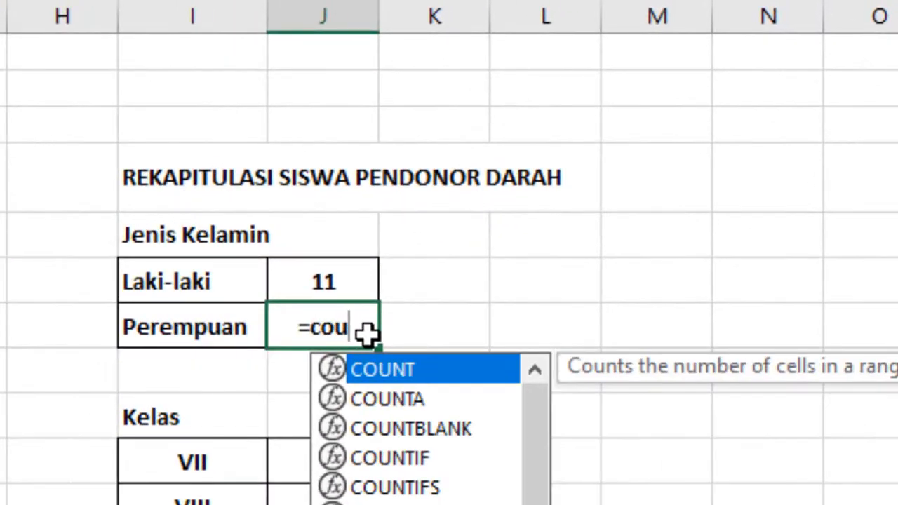
type("n")
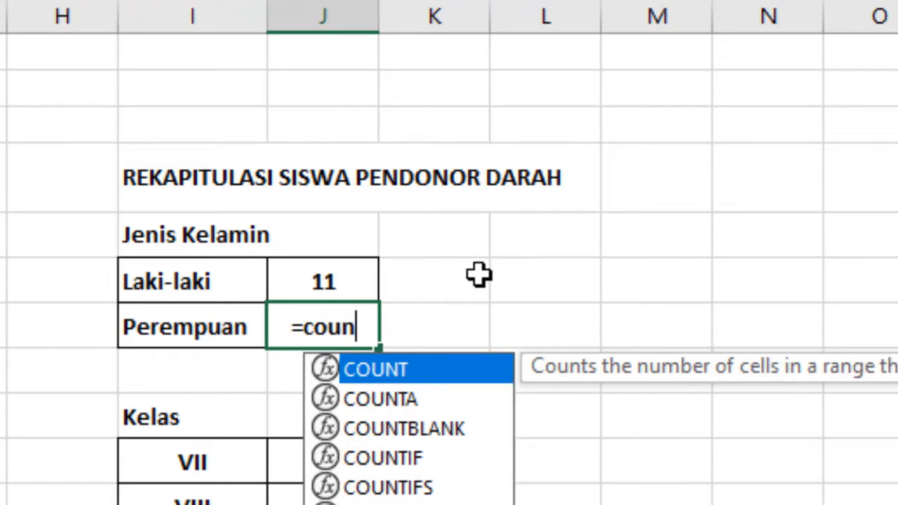
type("tif")
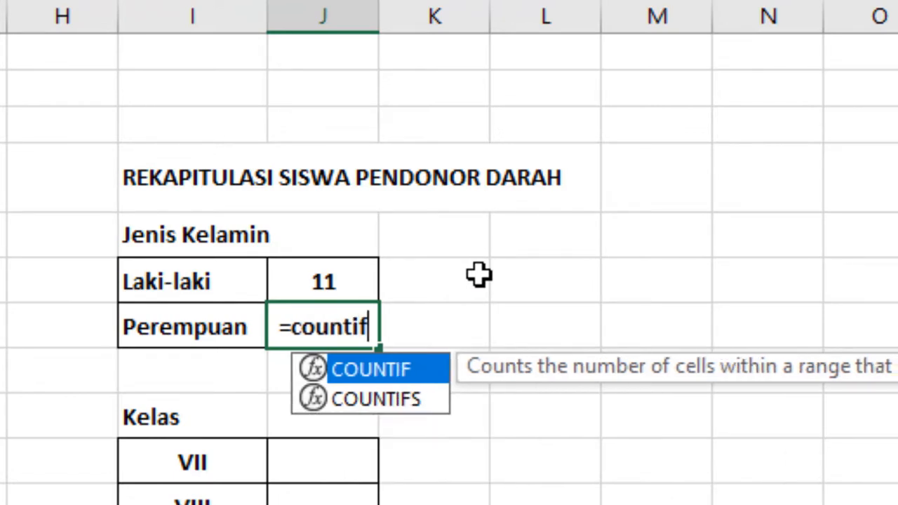
type("(")
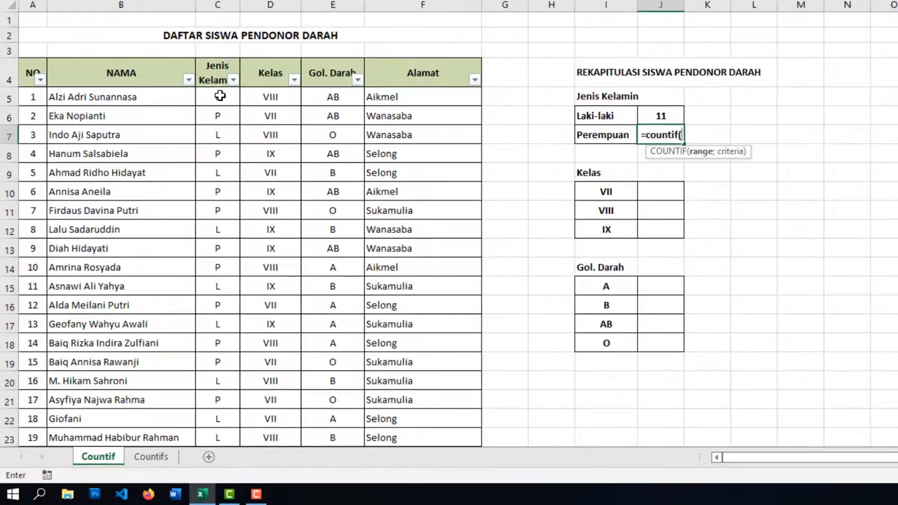
left_click_drag(218, 97, 220, 400)
scroll(813, 118, "up", 2)
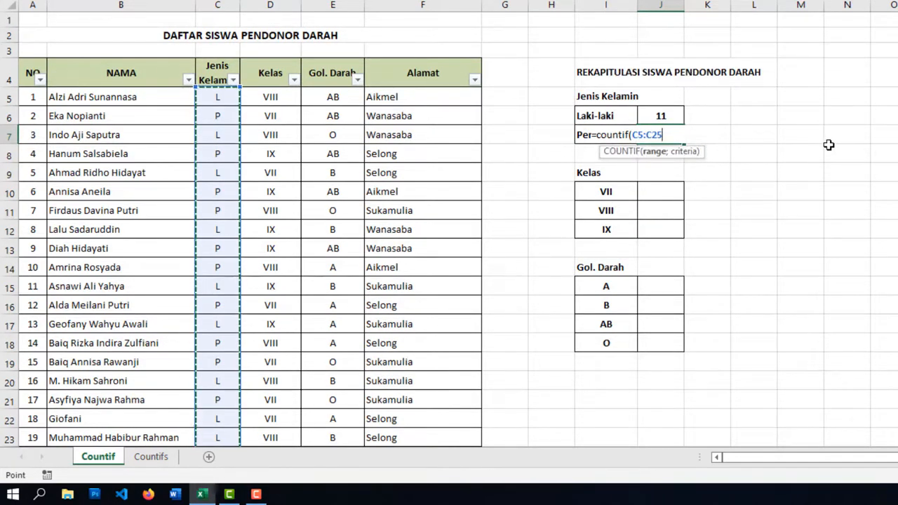
type(";")
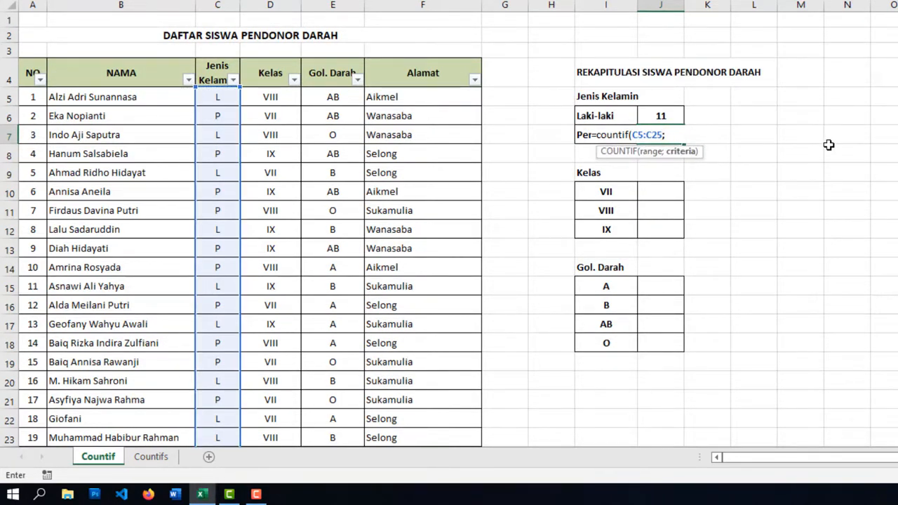
type("\"P\")")
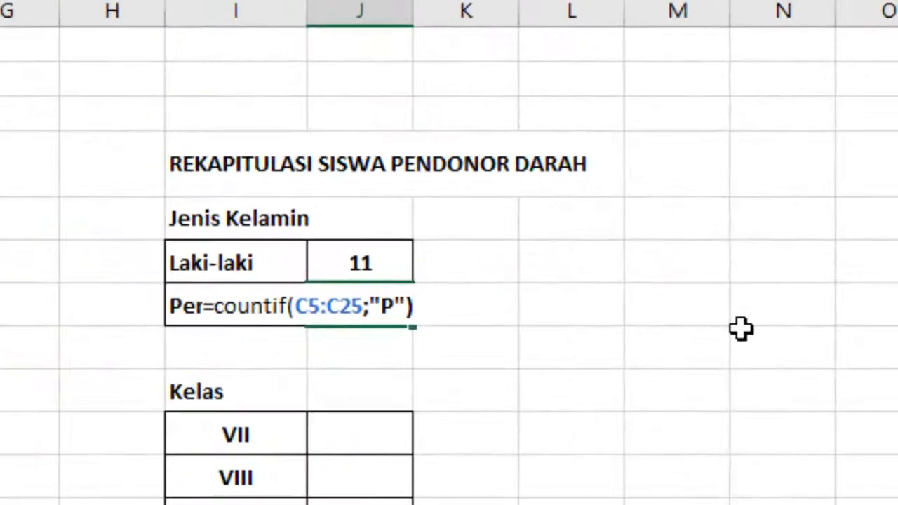
key("Return")
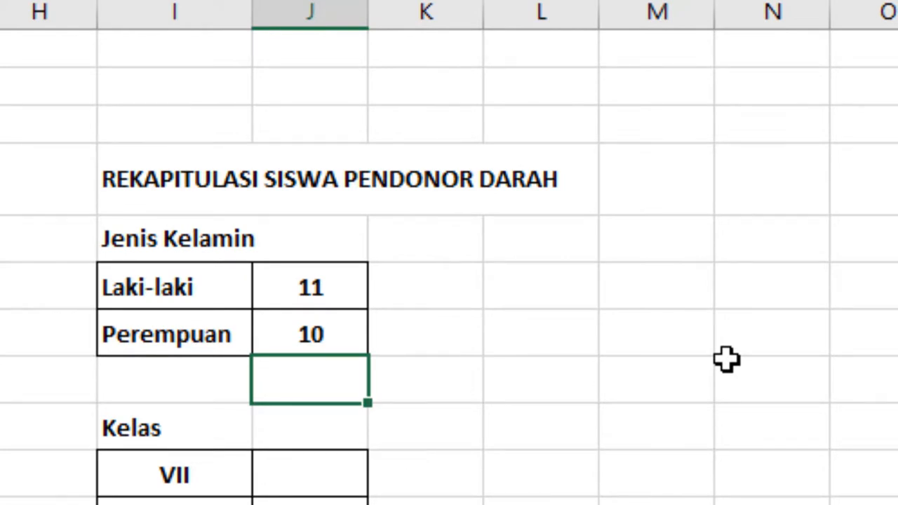
Enter the formula =countif(D5:D25;I10) in the Kelas VII recap cell J10 to count the class VII donors
scroll(725, 358, "down", 1)
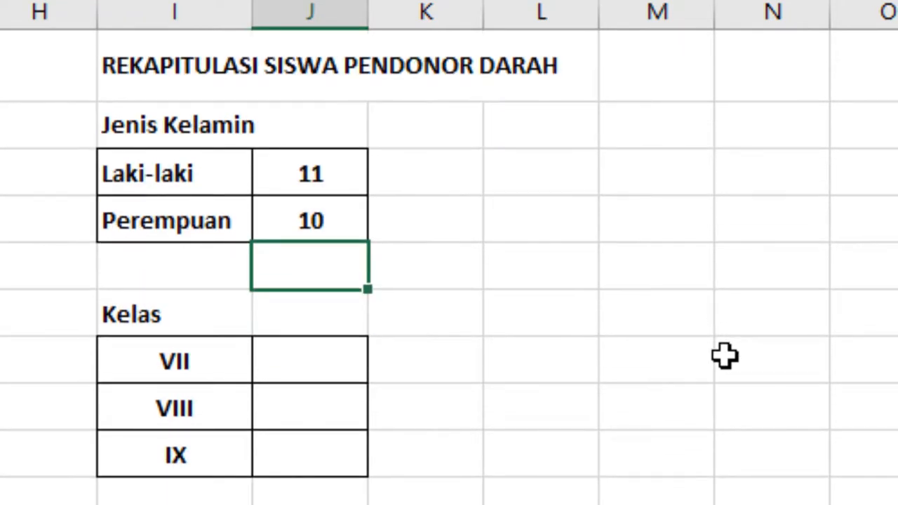
scroll(725, 357, "up", 1)
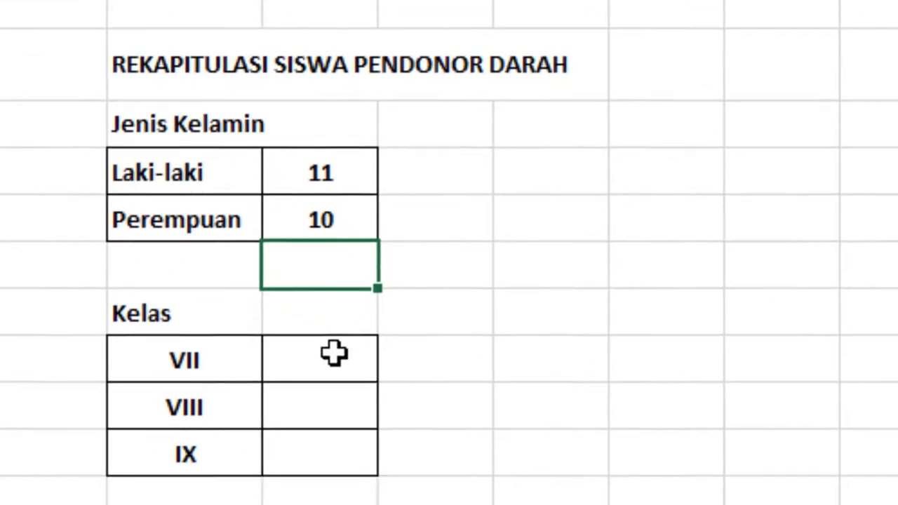
left_click(334, 354)
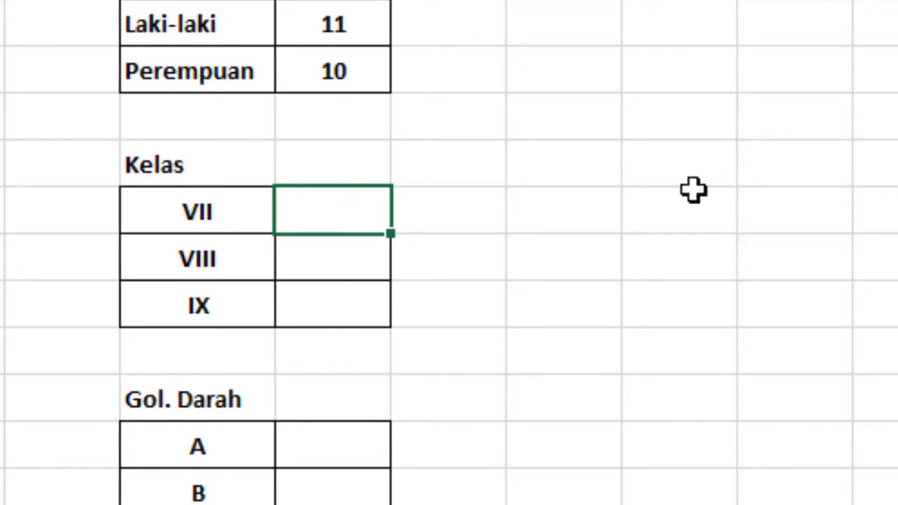
type("=countif(")
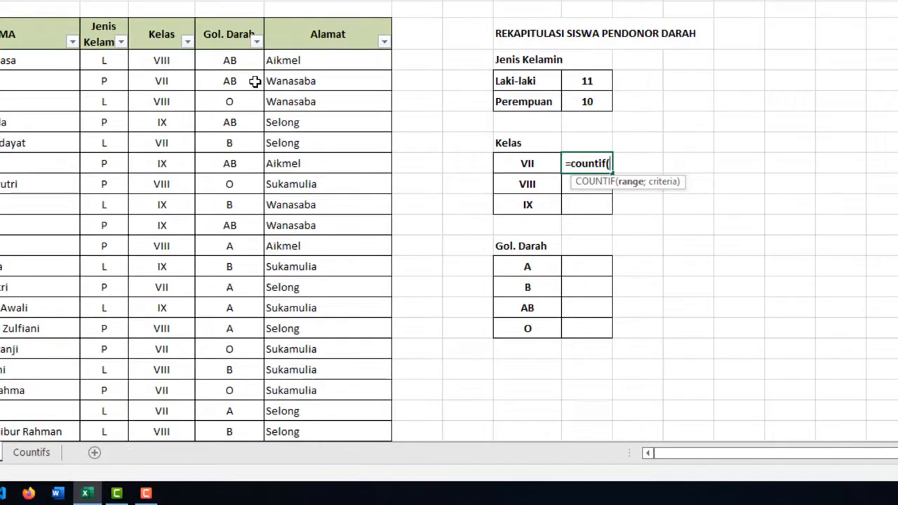
left_click(180, 56)
left_click_drag(180, 56, 162, 435)
scroll(713, 178, "up", 2)
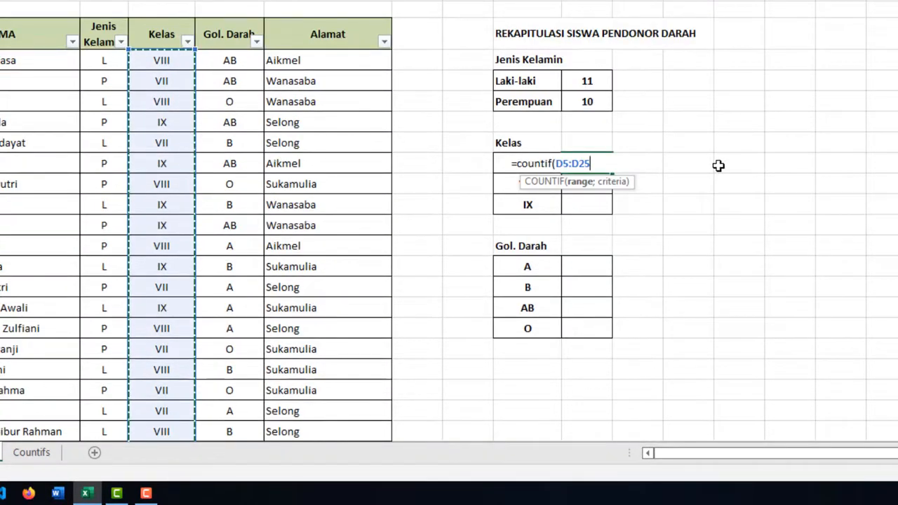
type(";")
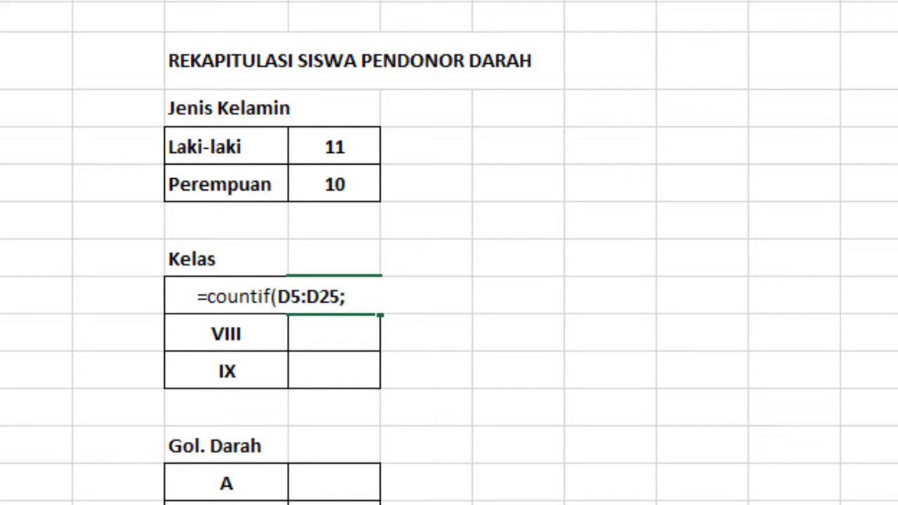
left_click(363, 301)
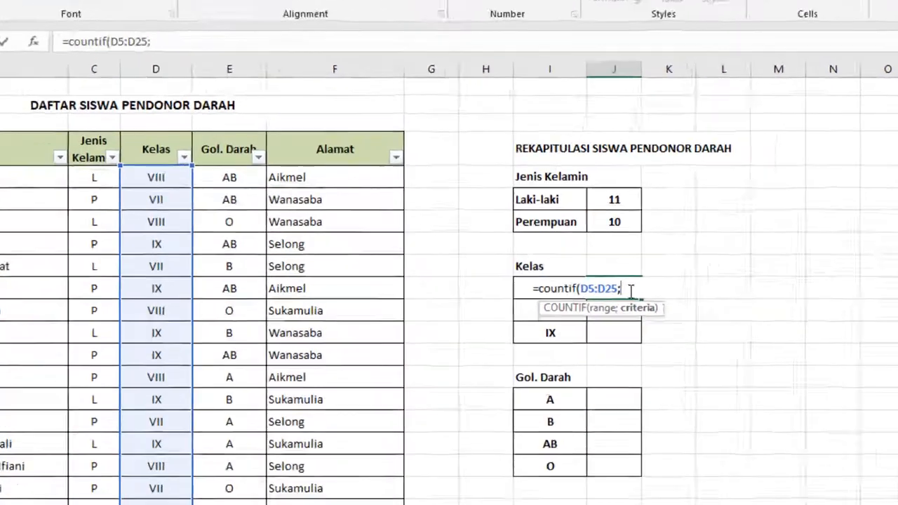
type("I10")
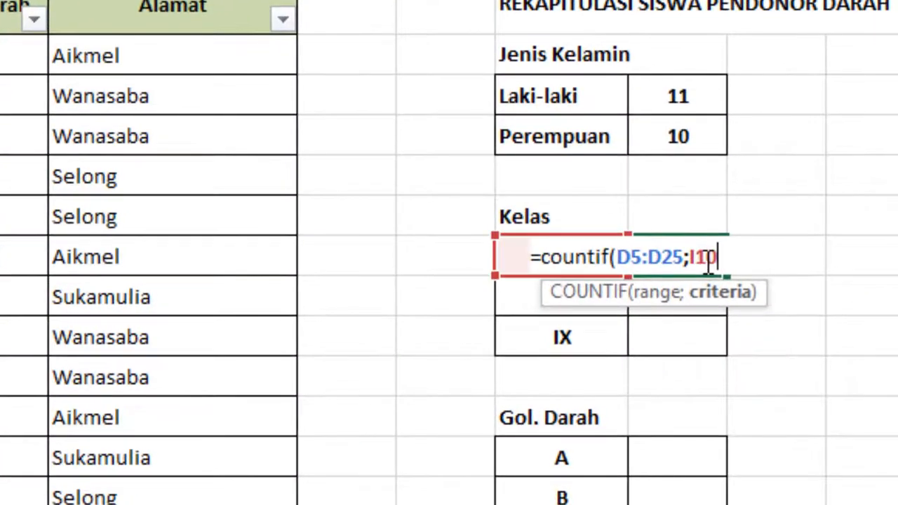
type(")")
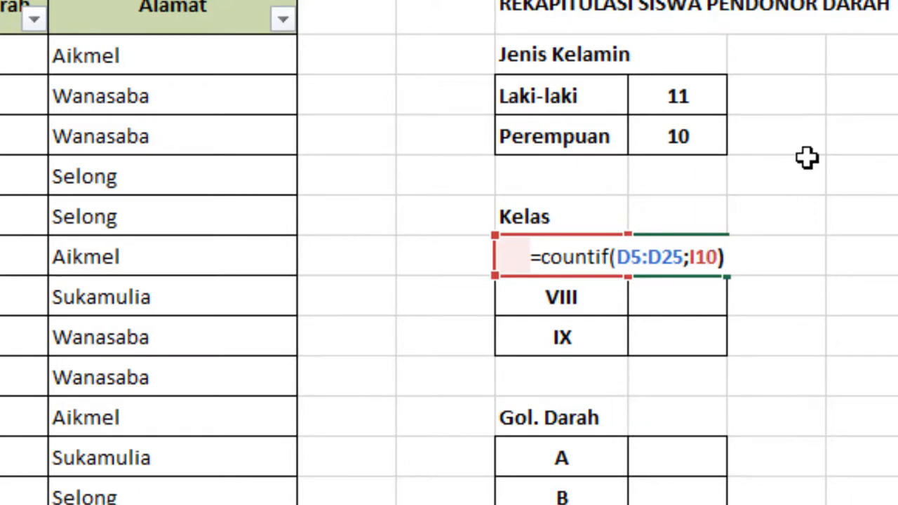
key("Return")
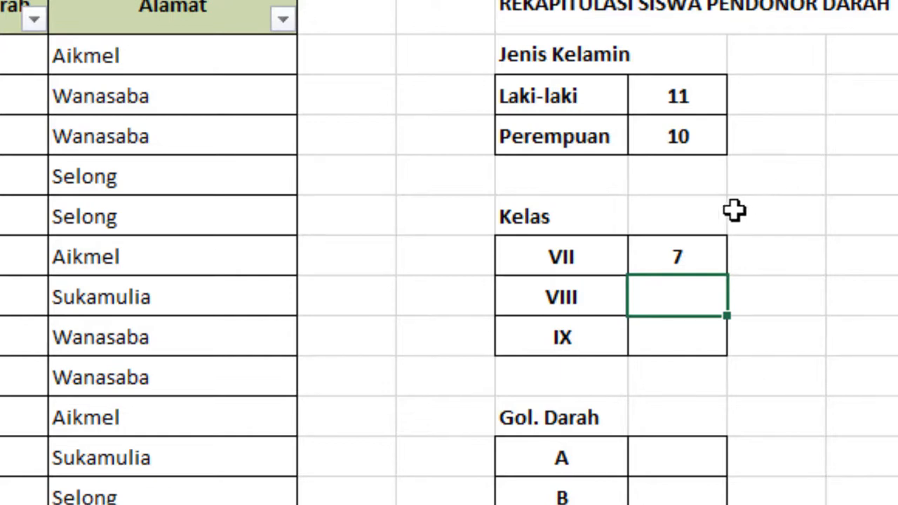
Make the range in the Kelas VII formula in J10 absolute so it reads =COUNTIF($D$5:$D$25;I10)
left_click(687, 257)
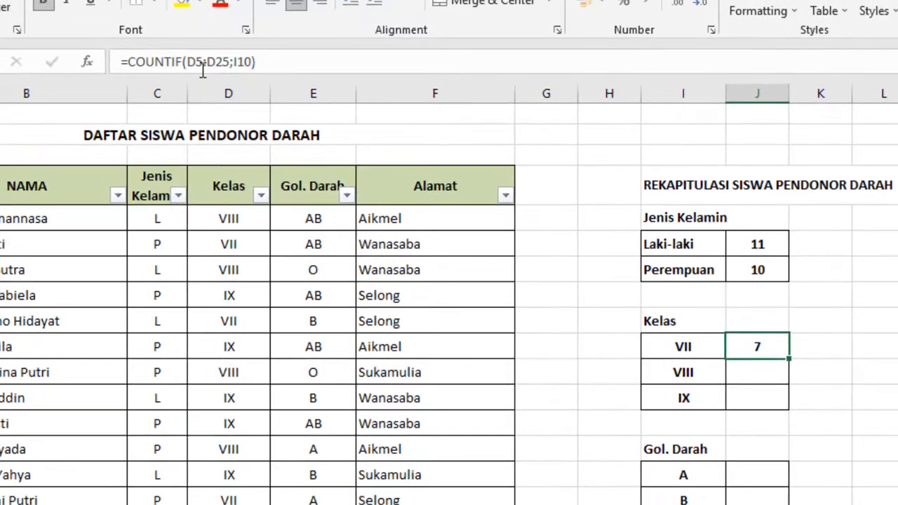
left_click(199, 62)
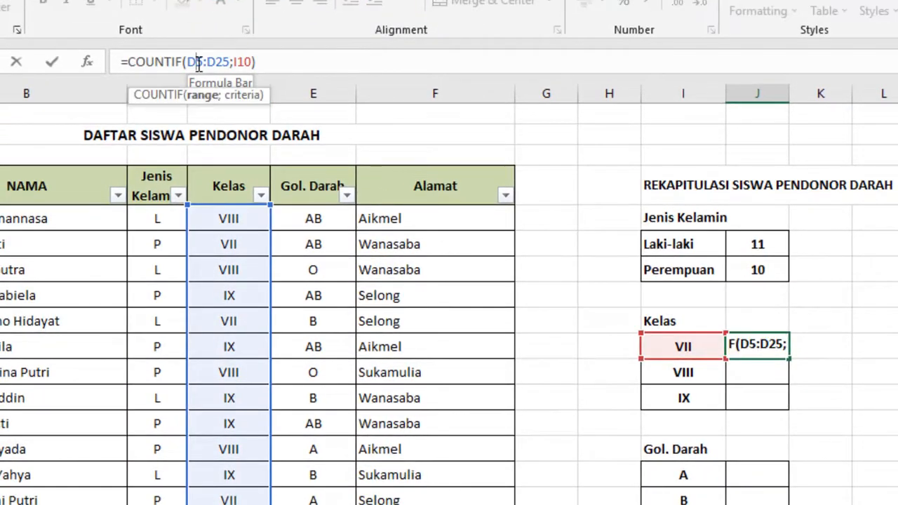
key("F4")
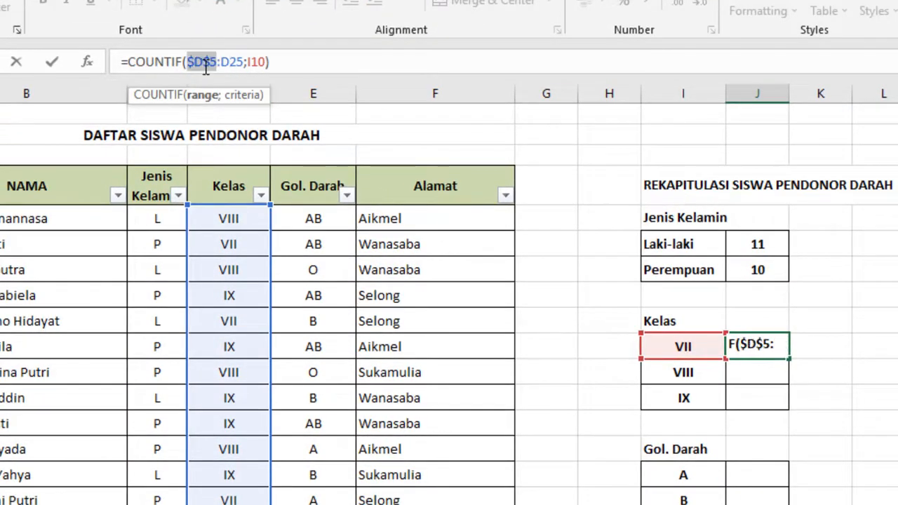
left_click(234, 62)
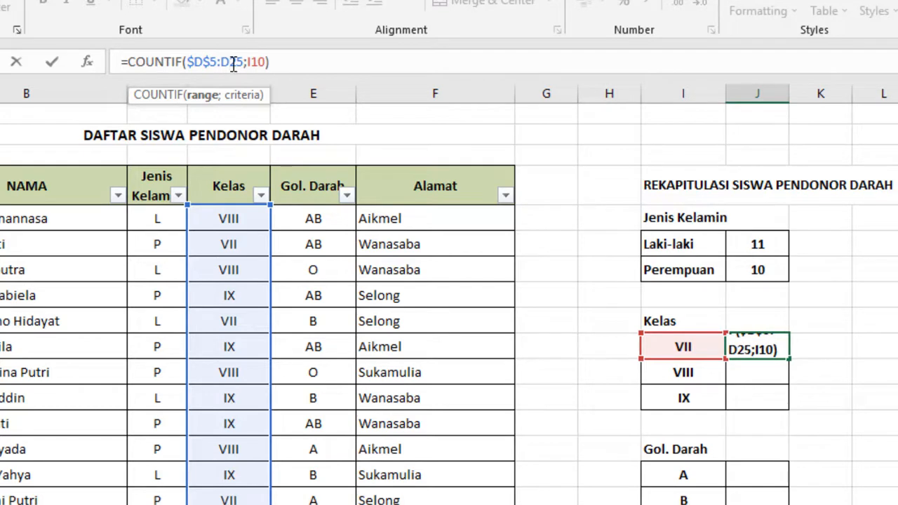
key("F4")
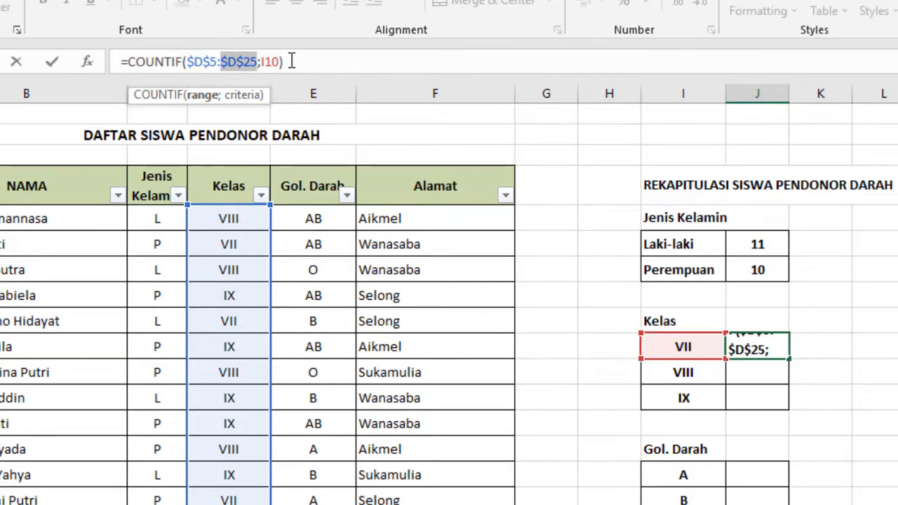
key("Return")
Fill the Kelas VII formula from J10 down to the VIII and IX recap cells and check those two rows
left_click(756, 341)
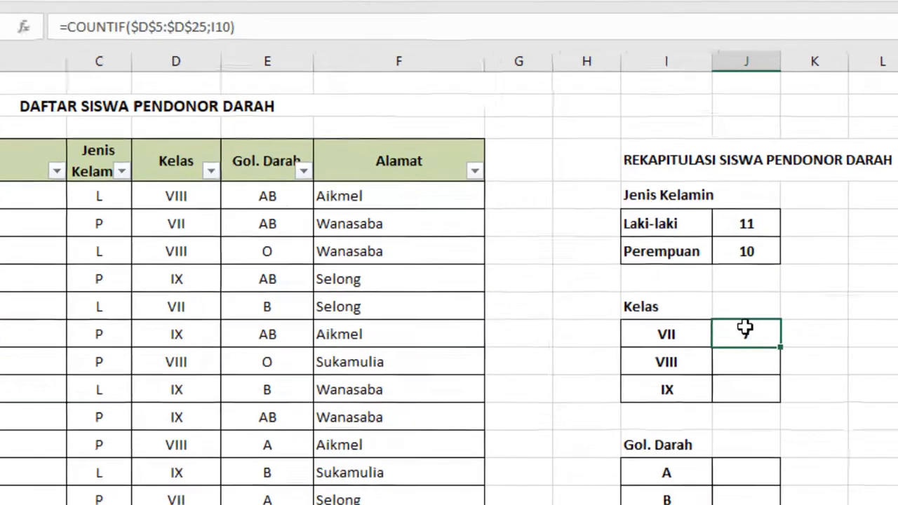
left_click_drag(781, 347, 792, 407)
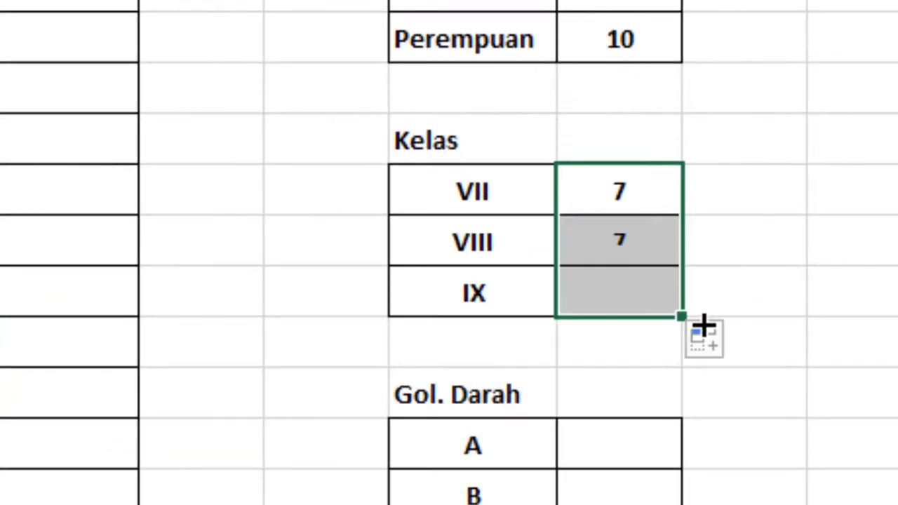
left_click(660, 247)
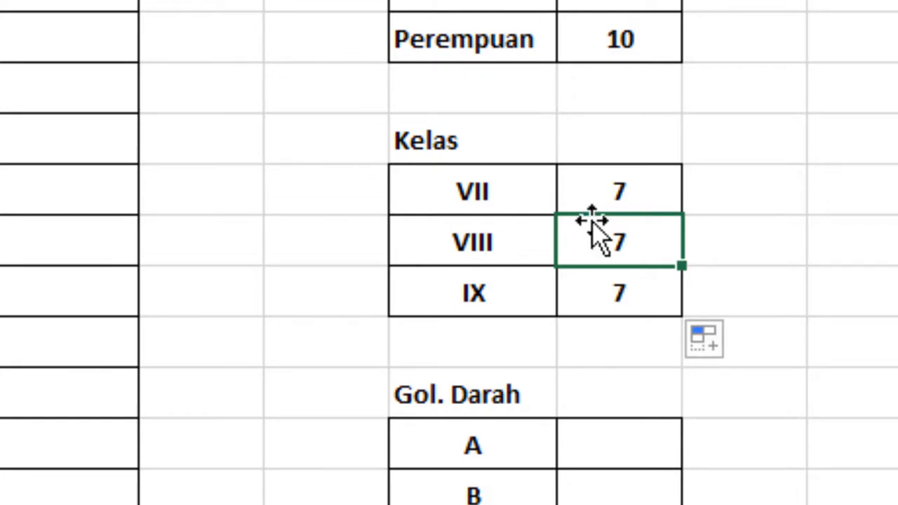
left_click(497, 242)
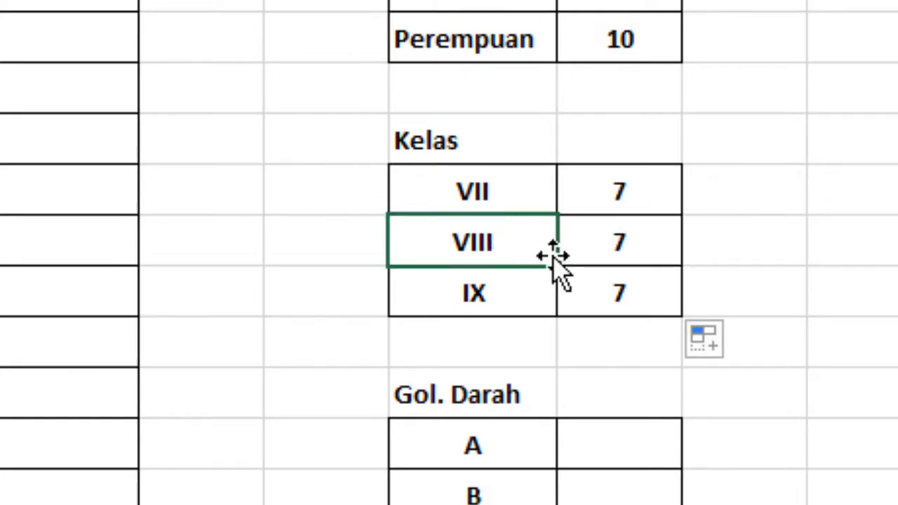
left_click(523, 294)
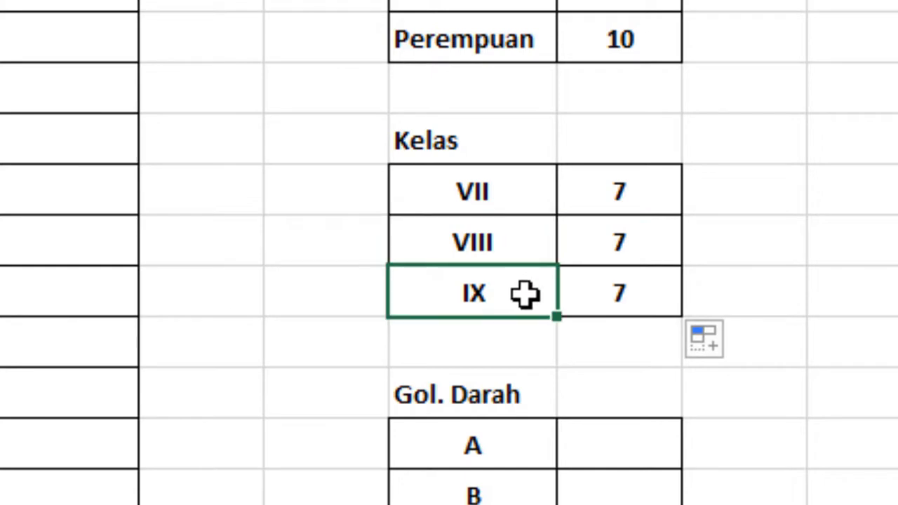
left_click(605, 306)
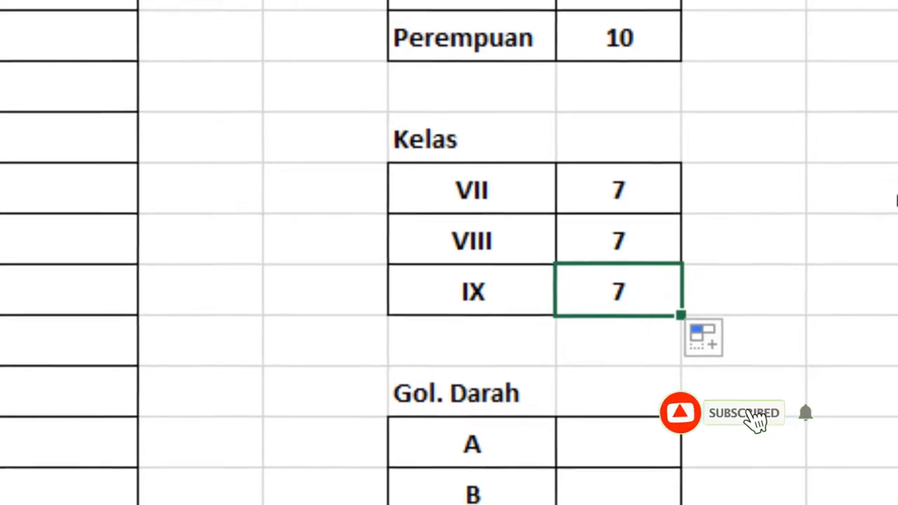
Enter the formula =COUNTIF(E5:E25;I15) in the Gol. Darah A recap cell J15 to count the type A donors
left_click(616, 450)
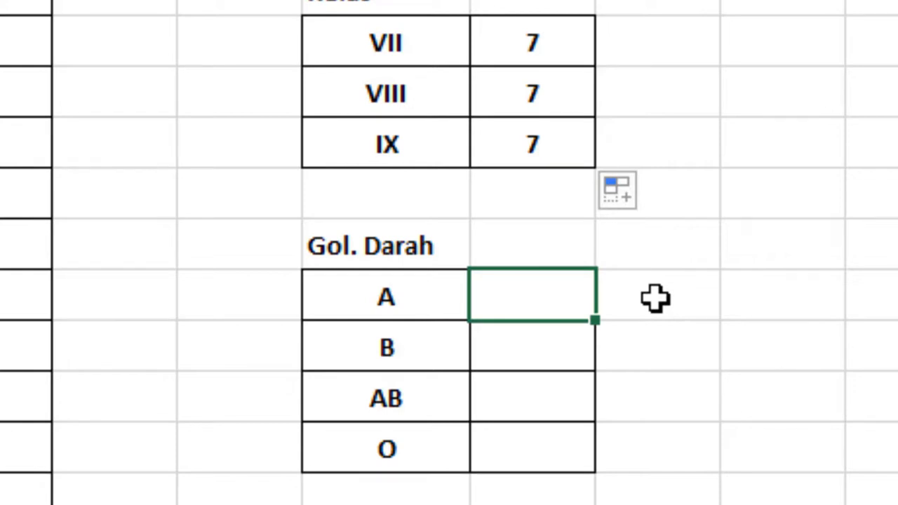
type("=C")
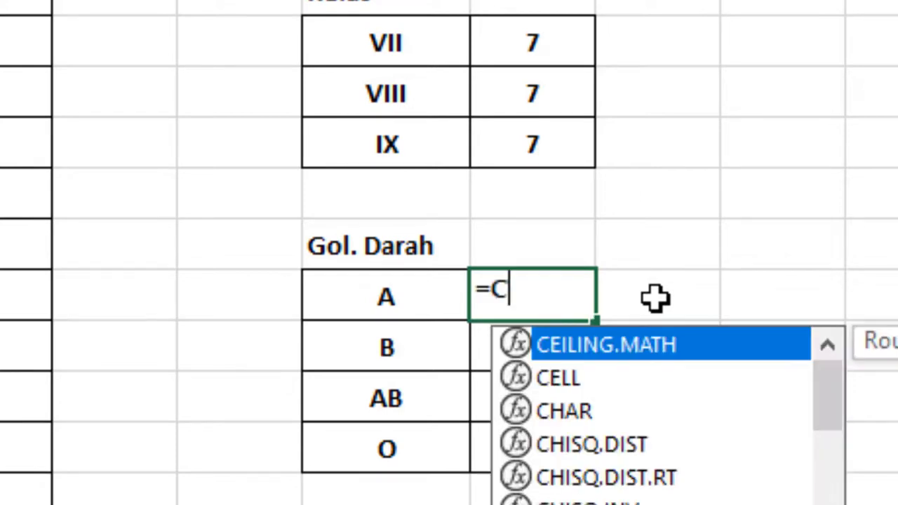
type("OUNT")
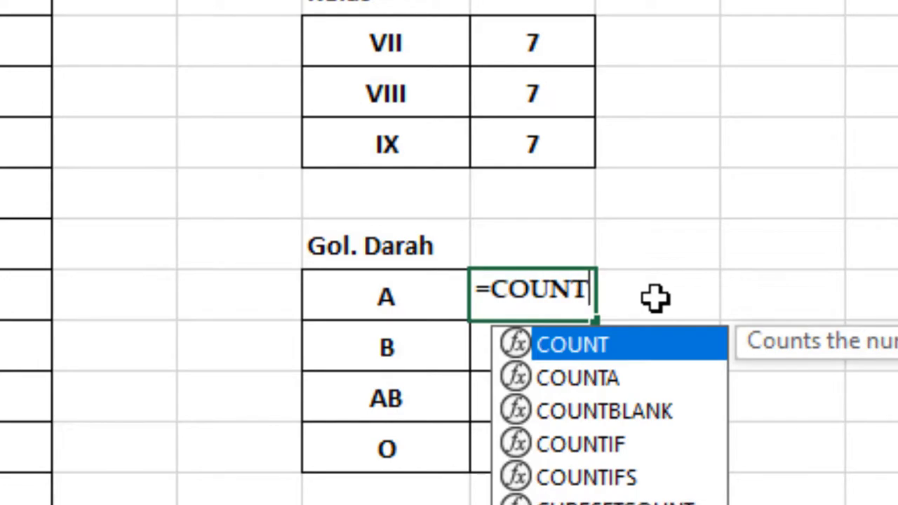
type("IF")
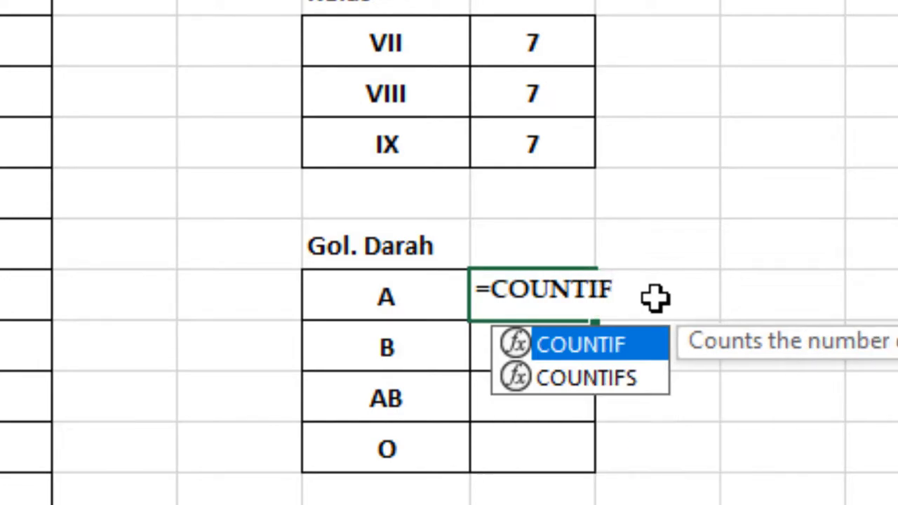
type("(")
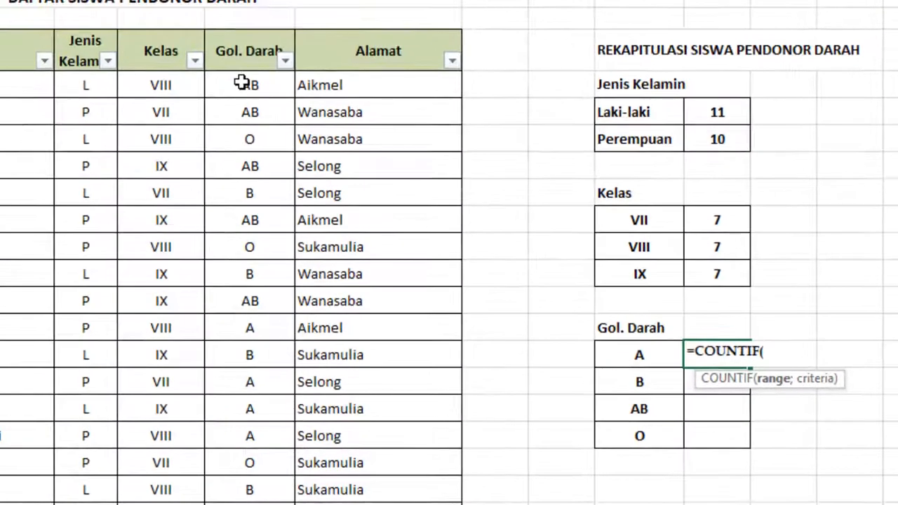
left_click_drag(240, 82, 250, 501)
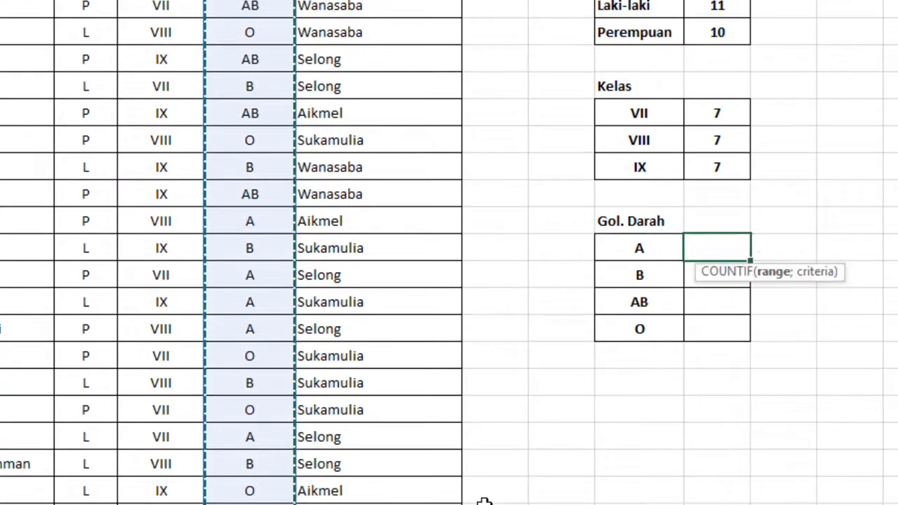
scroll(484, 501, "up", 2)
type(";")
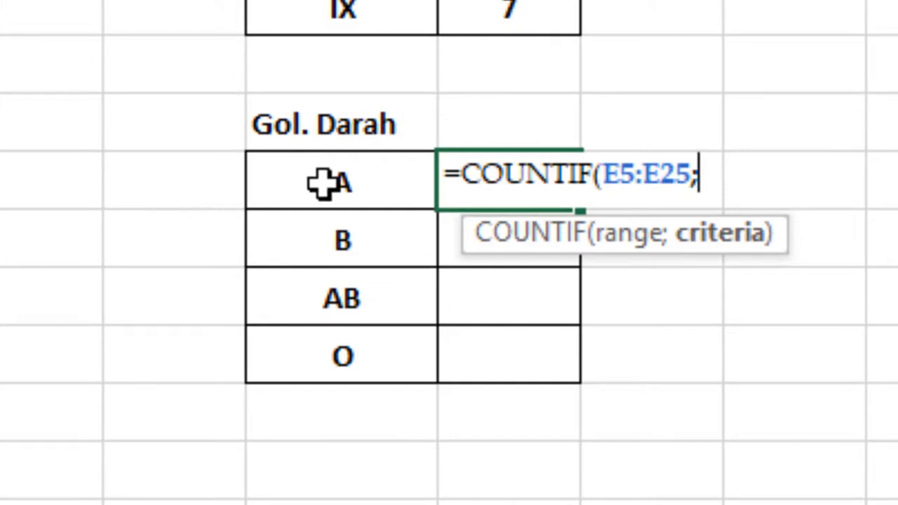
left_click(337, 186)
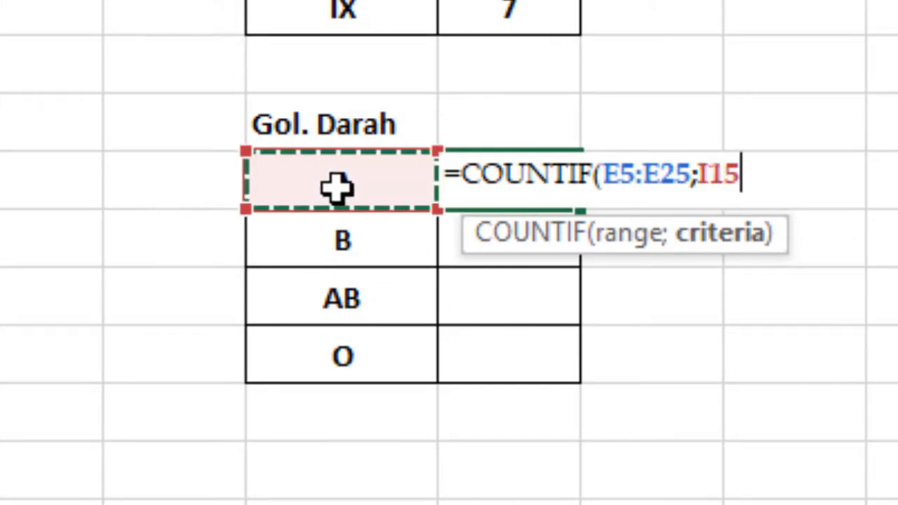
type(")")
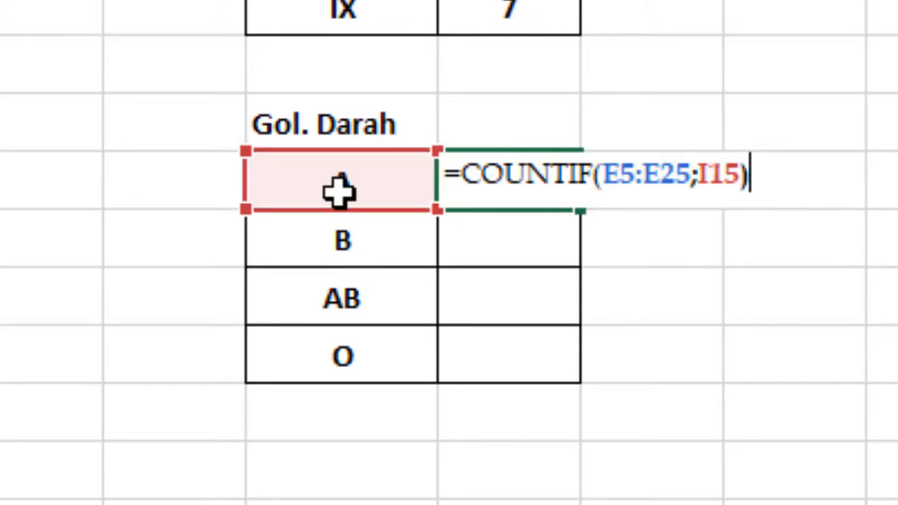
key("Return")
Center the Gol. Darah A recap cell J15 horizontally and align it to the middle vertically
left_click(493, 164)
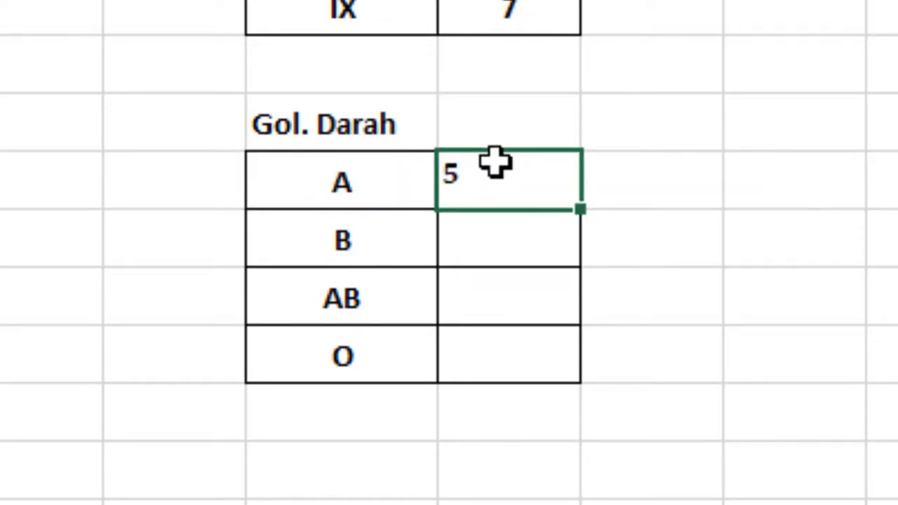
key("alt+h")
key("a")
key("c")
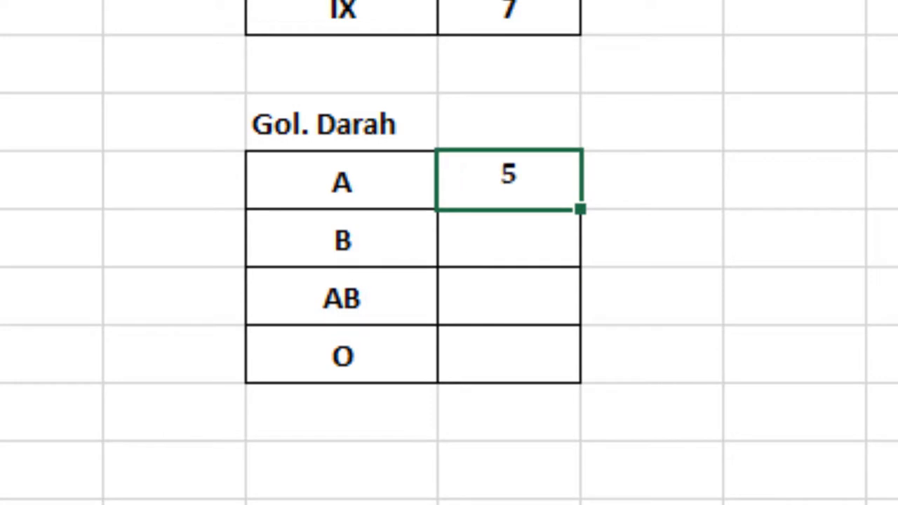
key("alt+h")
key("a")
key("m")
Filter the Gol. Darah column to type A, check the listed entries against the recap, and show all blood types again
left_click(416, 155)
left_click(281, 336)
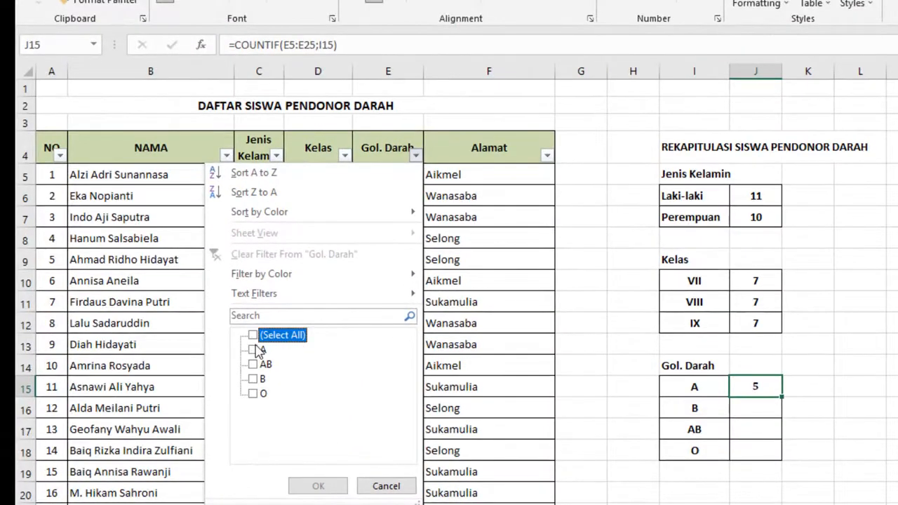
left_click(257, 349)
left_click(307, 486)
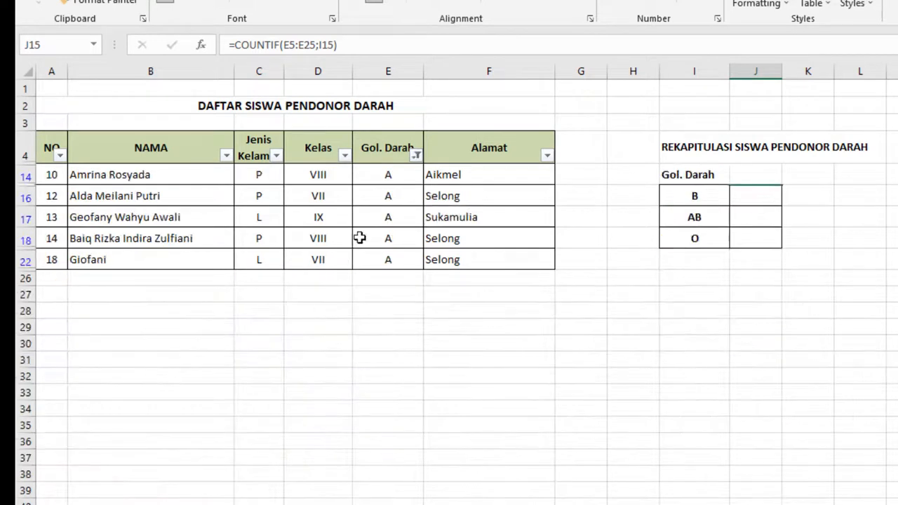
left_click_drag(385, 179, 385, 263)
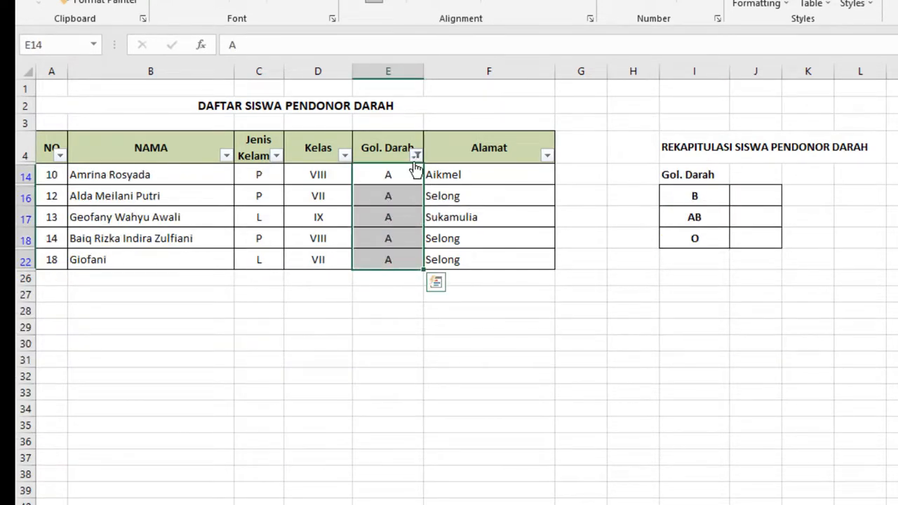
left_click(416, 157)
left_click(281, 336)
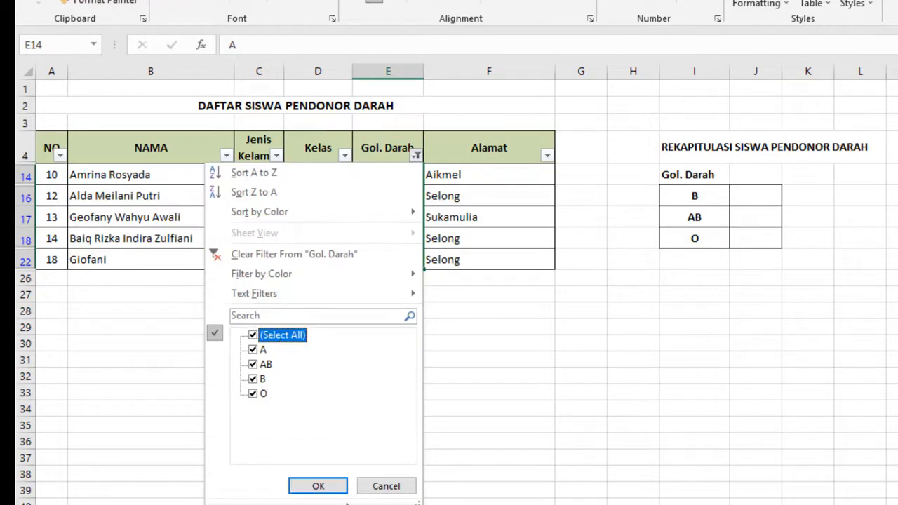
left_click(330, 484)
left_click(805, 420)
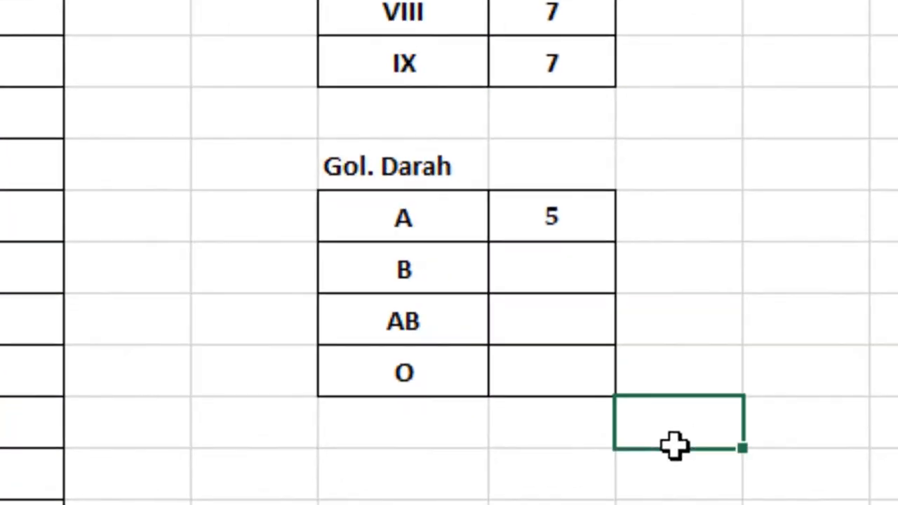
Make the range in the Gol. Darah A formula in J15 absolute so it reads =COUNTIF($E$5:$E$25;I15)
left_click(550, 231)
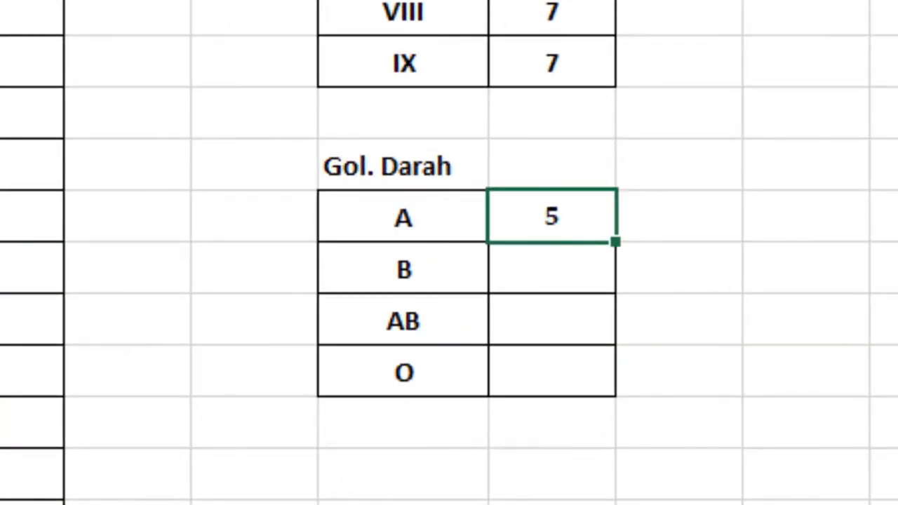
key("F2")
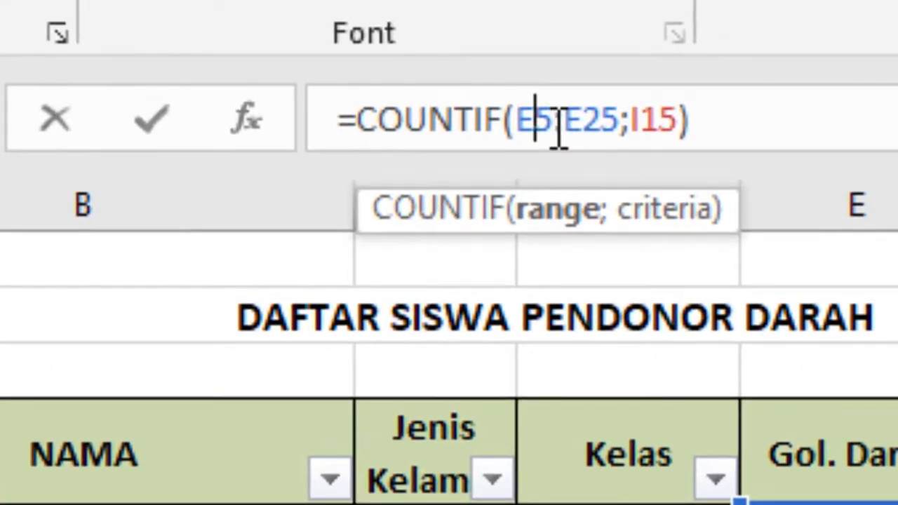
key("F4")
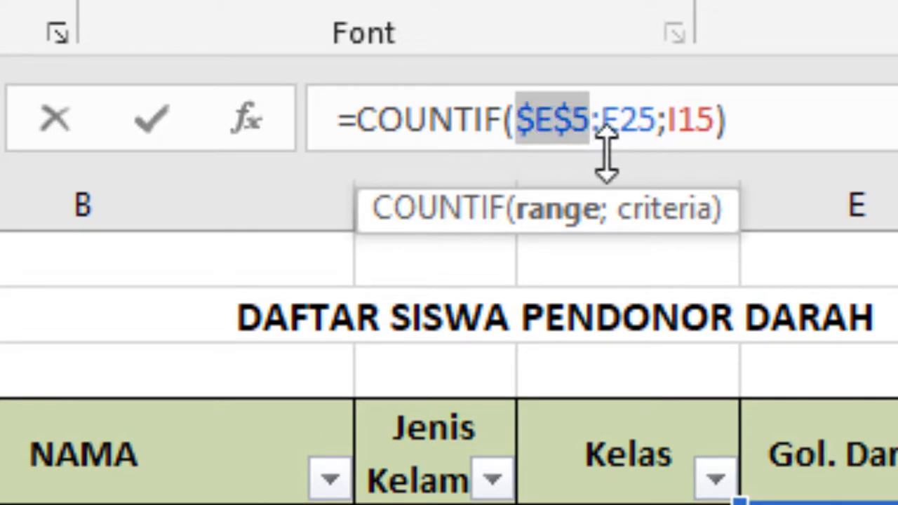
left_click(628, 137)
key("F4")
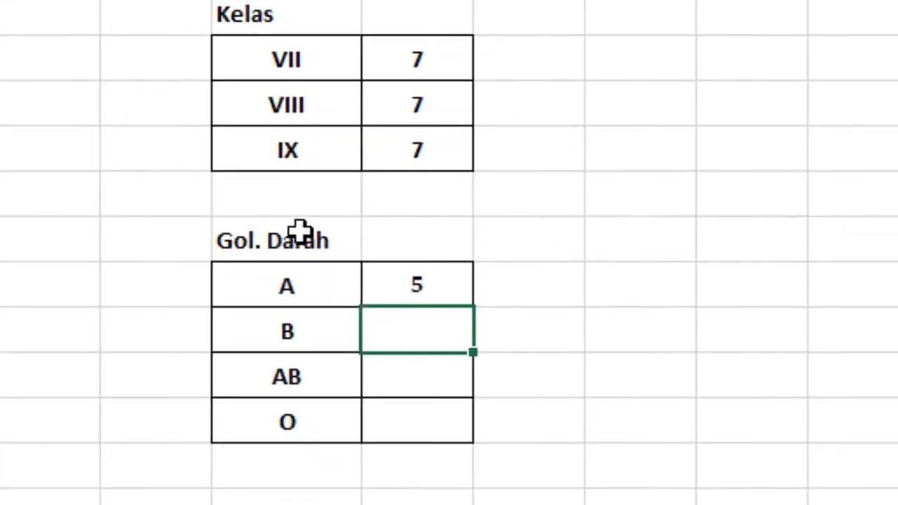
Fill the Gol. Darah A formula from J15 down to the B, AB and O recap cells
left_click(416, 284)
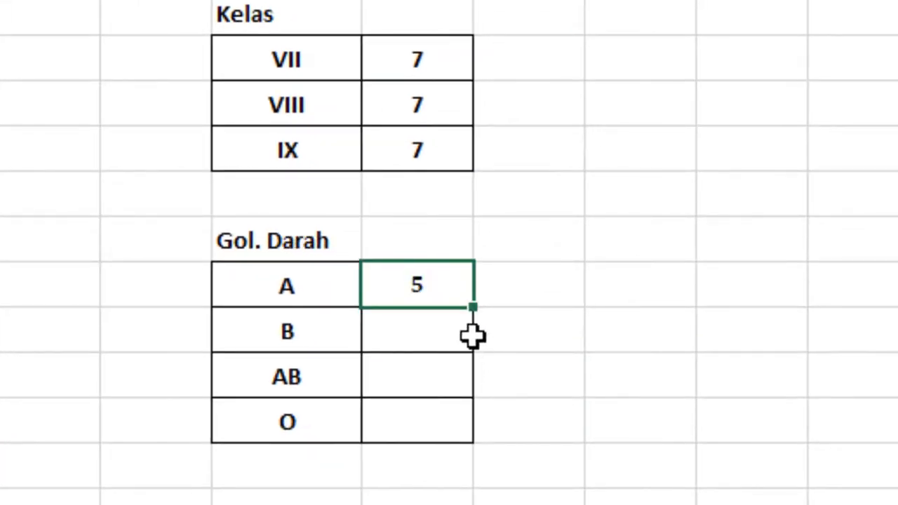
left_click_drag(472, 307, 485, 454)
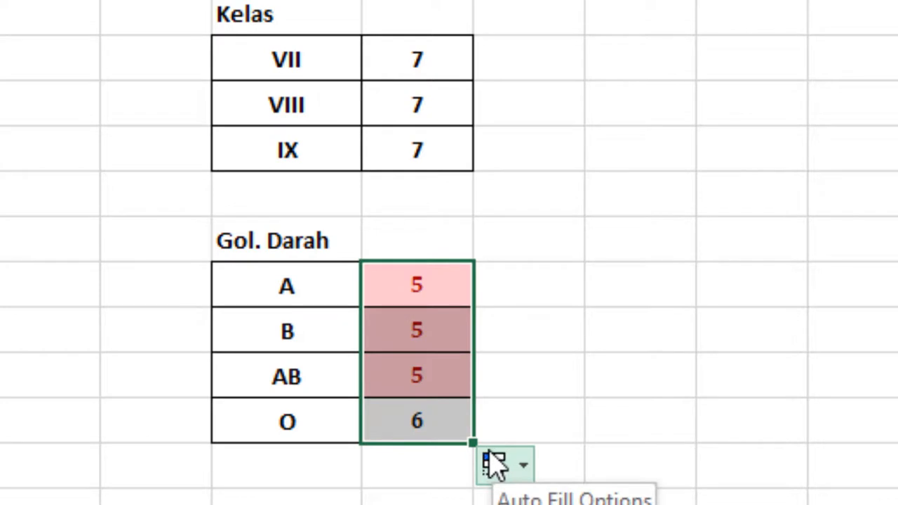
left_click(805, 39)
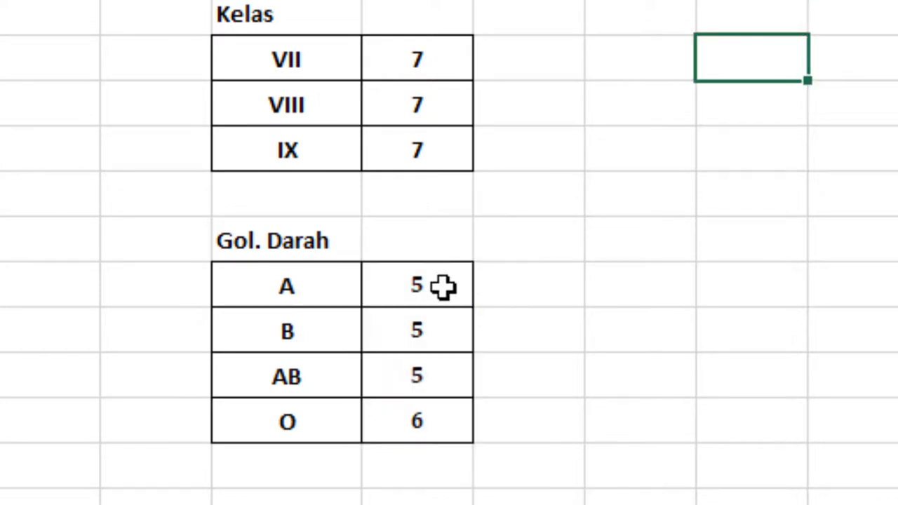
Check the Gol. Darah recap row by row, comparing the A, B, AB and O labels with their counts
left_click(309, 292)
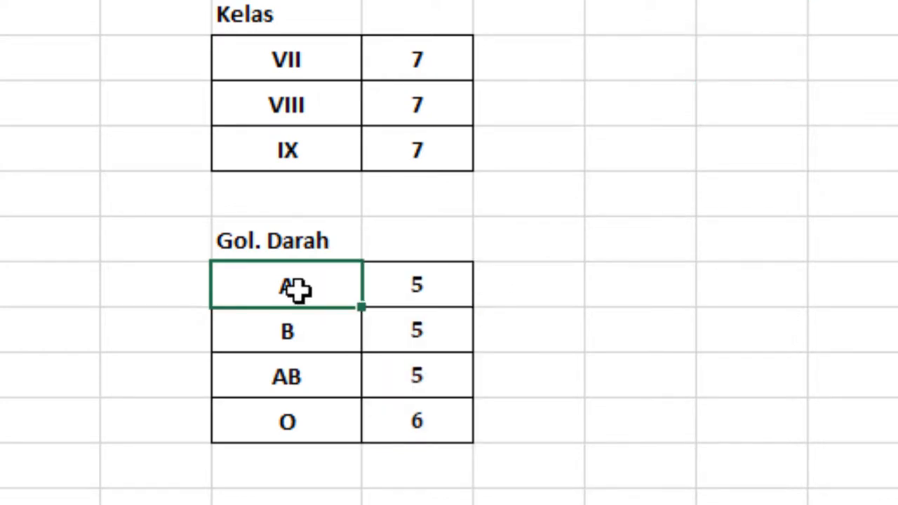
left_click(418, 295)
left_click(324, 327)
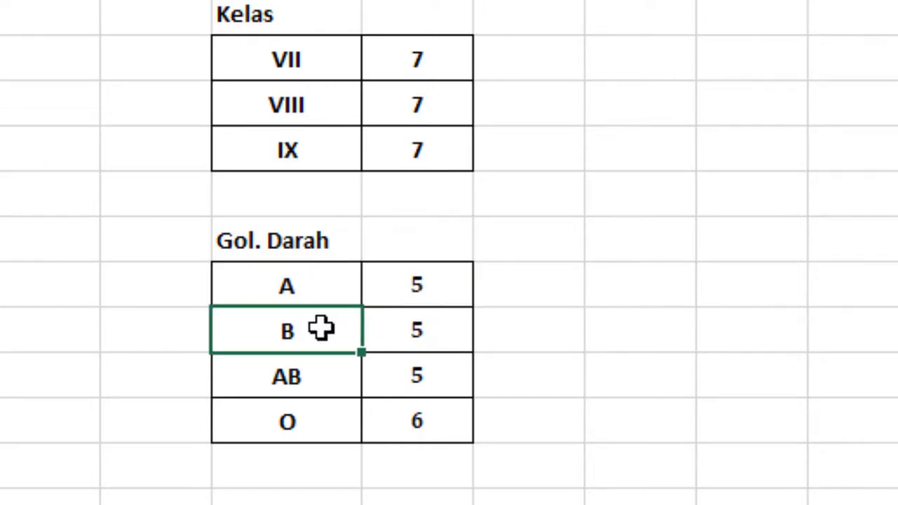
left_click(419, 340)
left_click(346, 379)
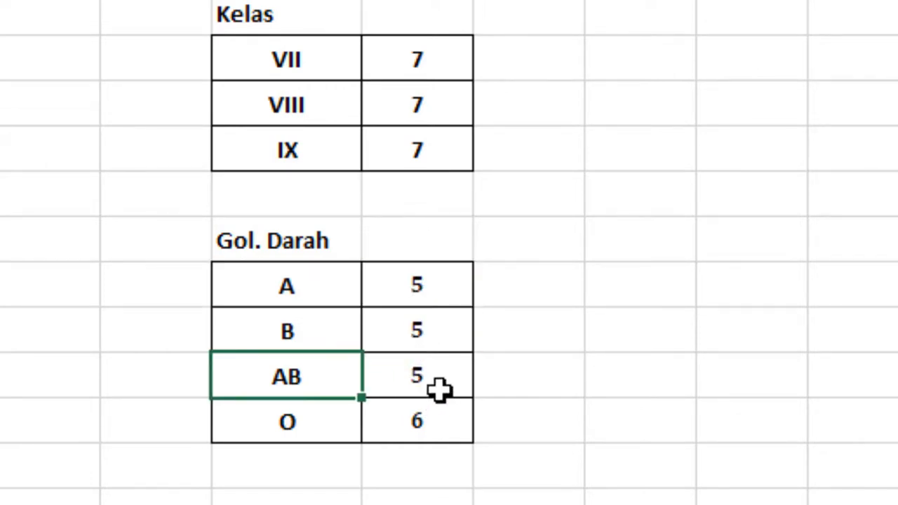
left_click(436, 386)
left_click(323, 425)
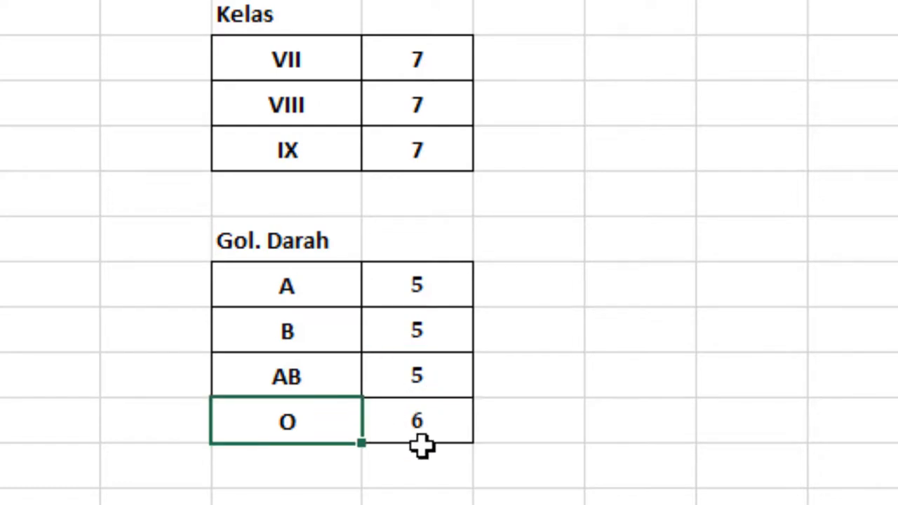
left_click(403, 419)
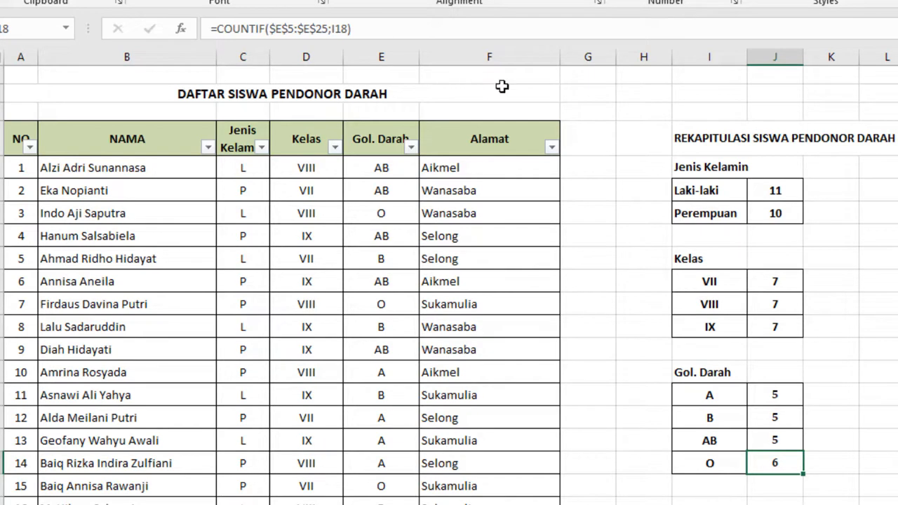
Leave the finished Countif recap and switch to the Countifs sheet
left_click(896, 272)
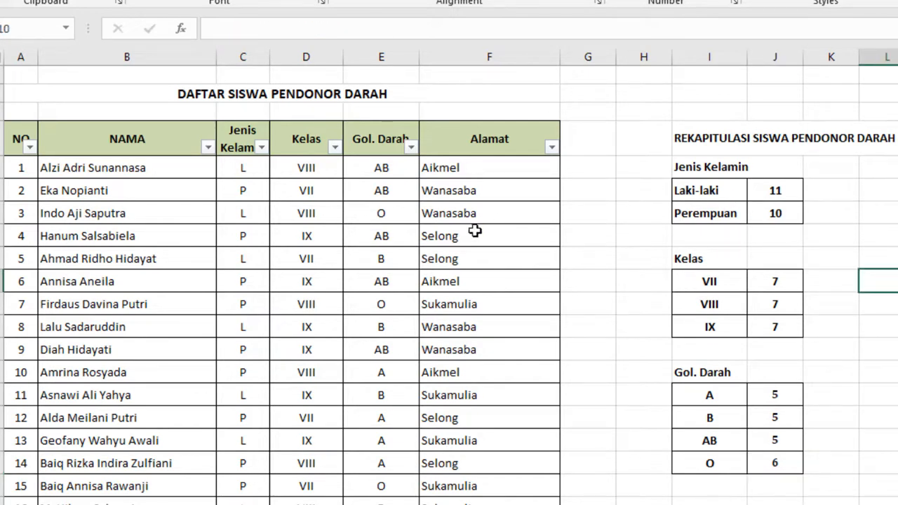
left_click(895, 395)
scroll(449, 283, "down", 2)
scroll(449, 283, "up", 2)
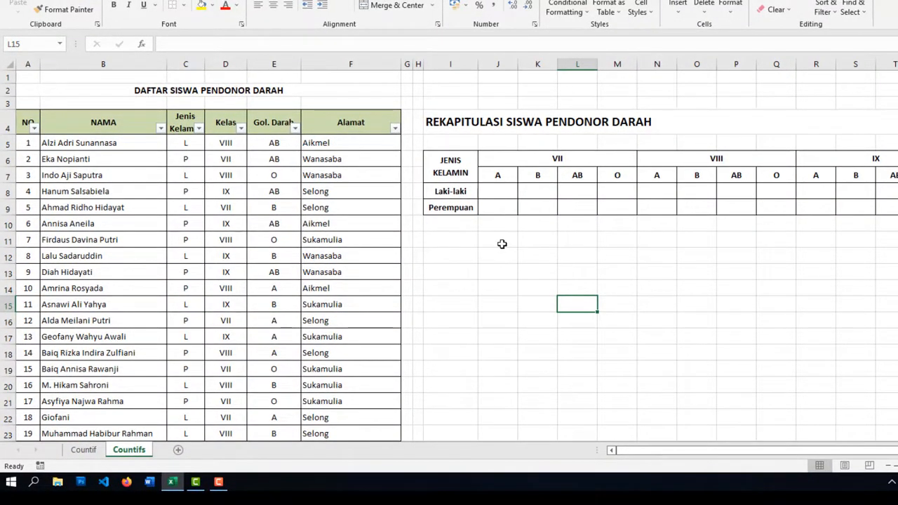
Examine the Laki-laki cells under class VII for blood types A, B, AB and O in the recap table
left_click(531, 194)
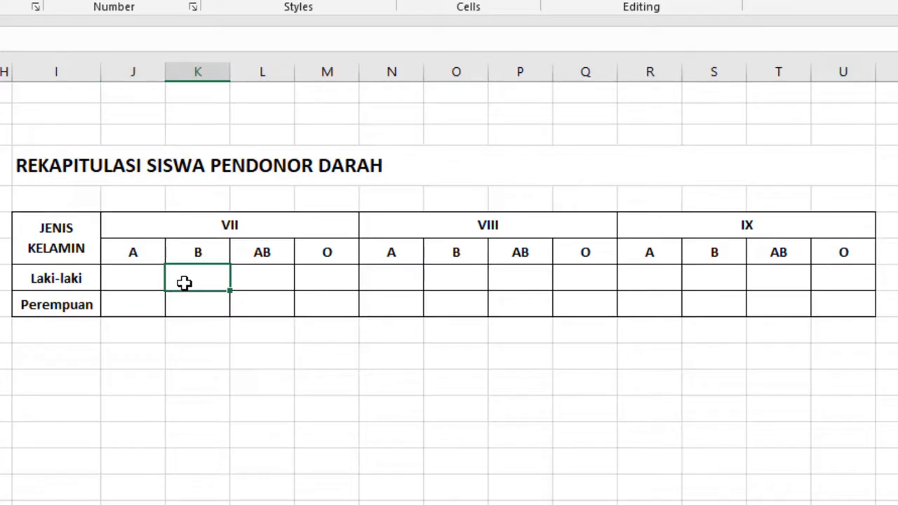
left_click(571, 193)
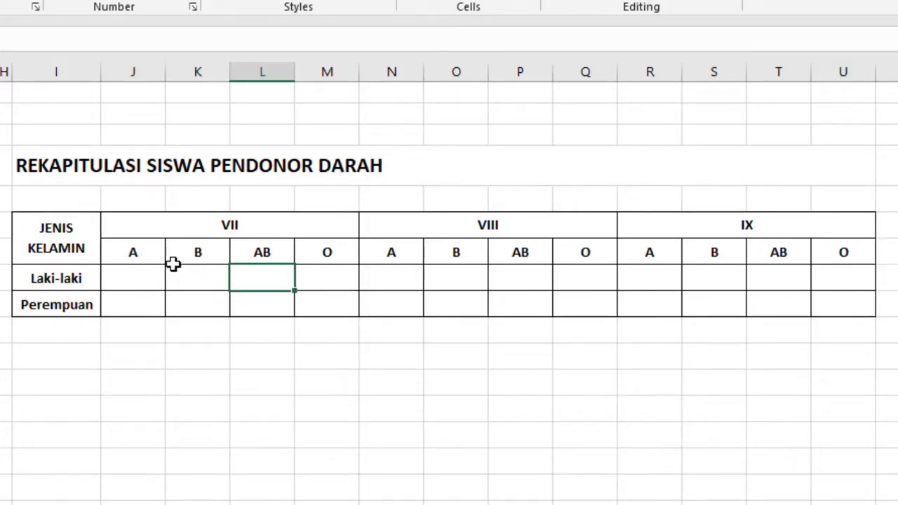
left_click(134, 272)
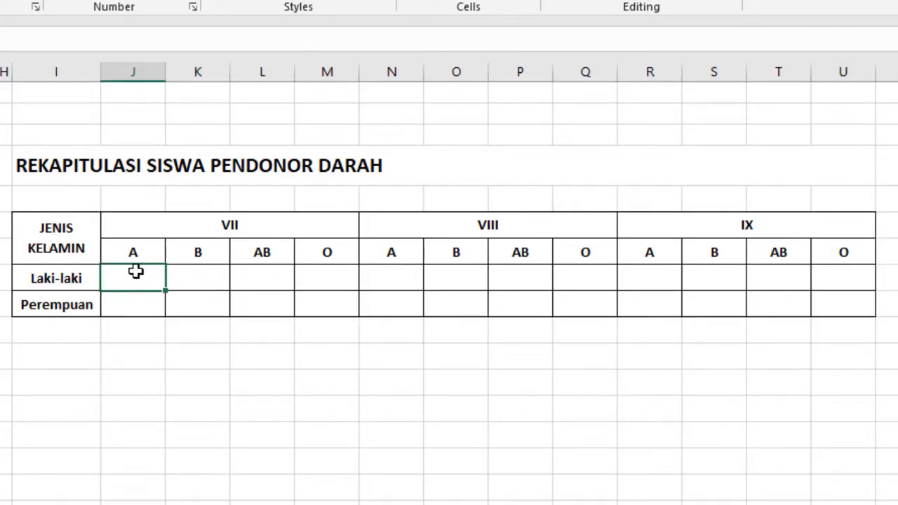
left_click(195, 276)
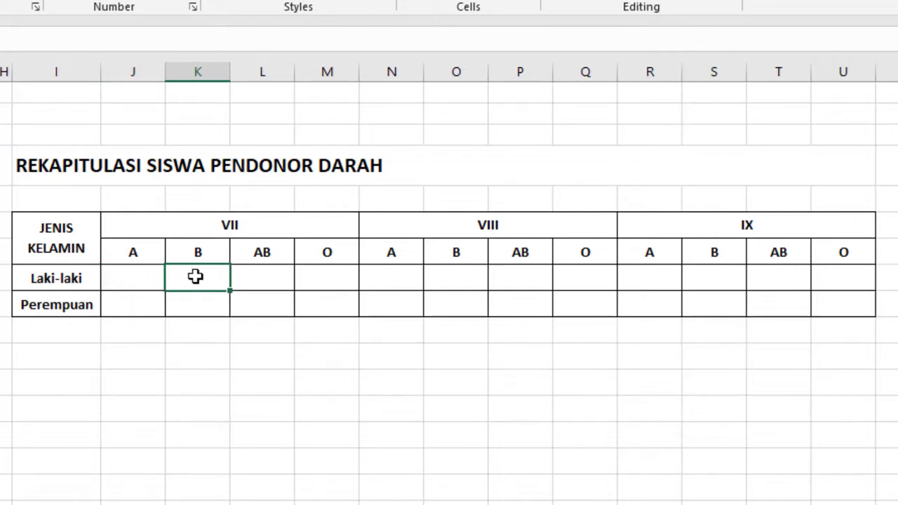
left_click(256, 281)
left_click(317, 282)
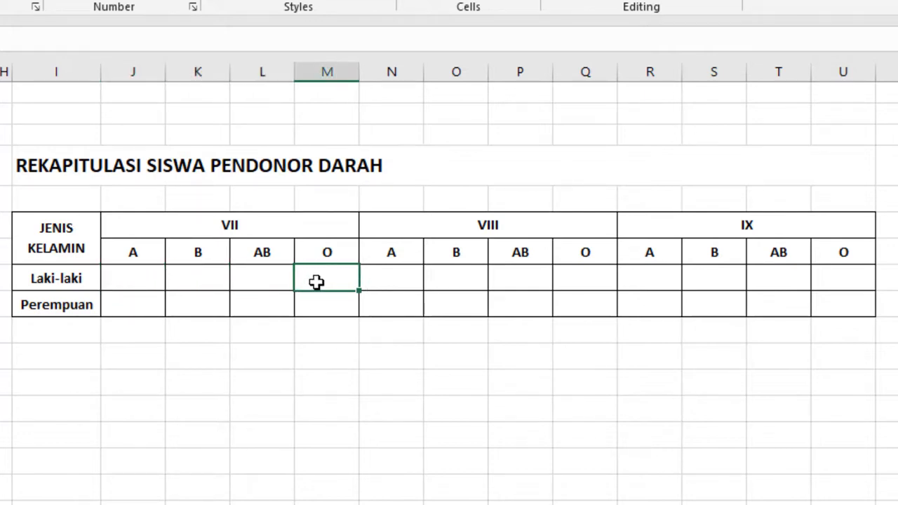
left_click(213, 444)
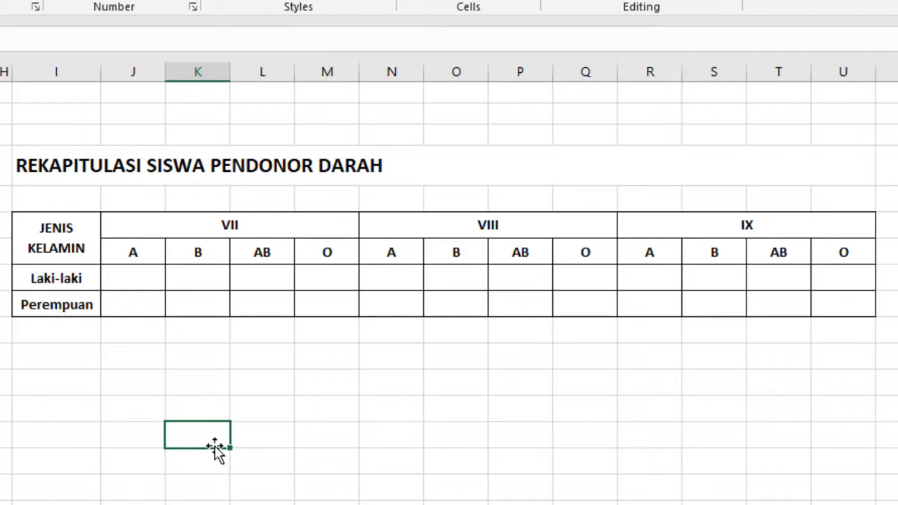
Start a COUNTIFS formula in the Laki-laki, class VII, blood type A cell with C5:C25 and criterion "l"
left_click(143, 280)
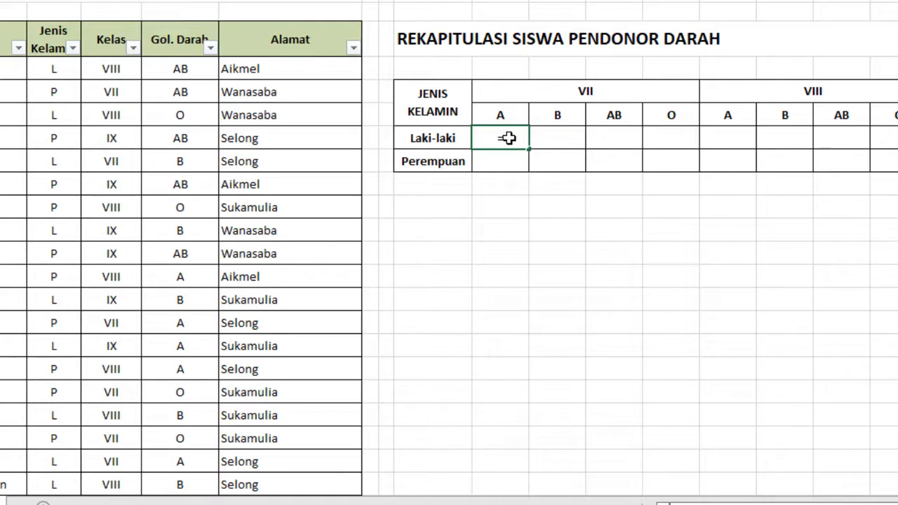
type("=CO")
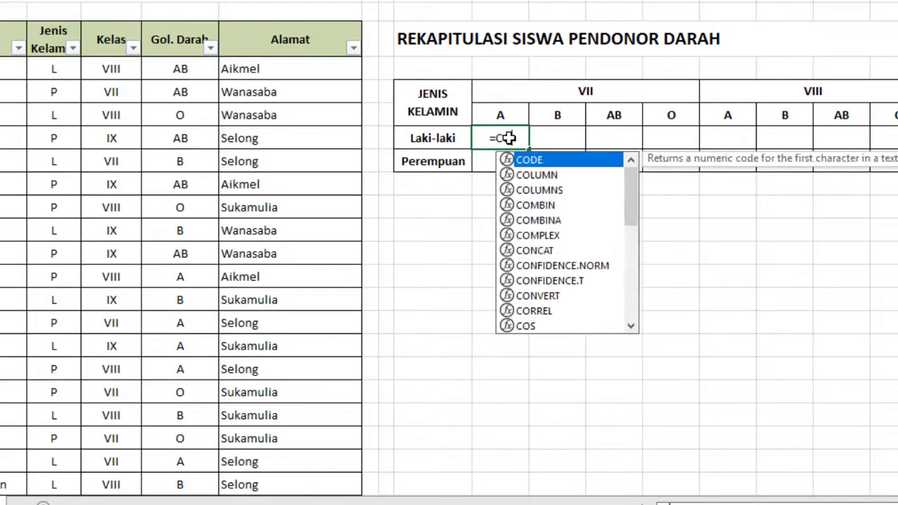
type("UNTIFS(")
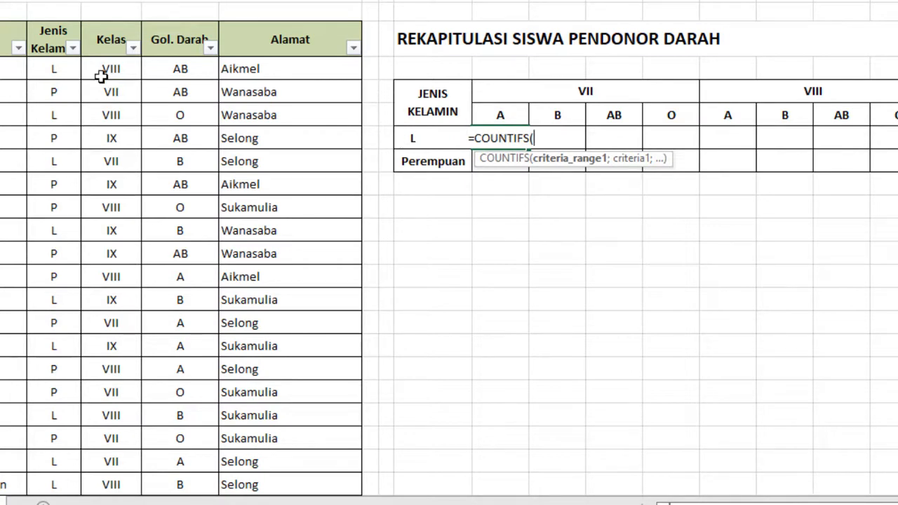
mouse_move(66, 63)
left_mouse_down()
mouse_move(70, 491)
mouse_move(74, 438)
left_mouse_up()
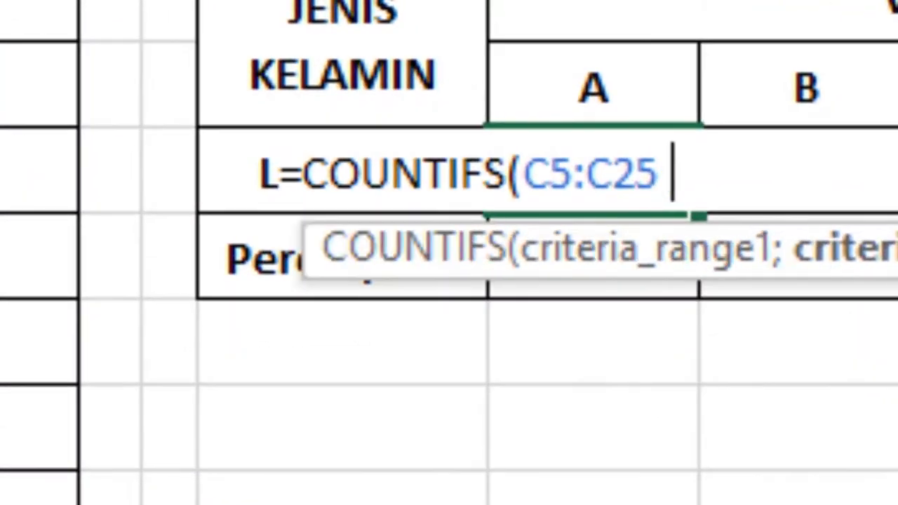
type(";\"")
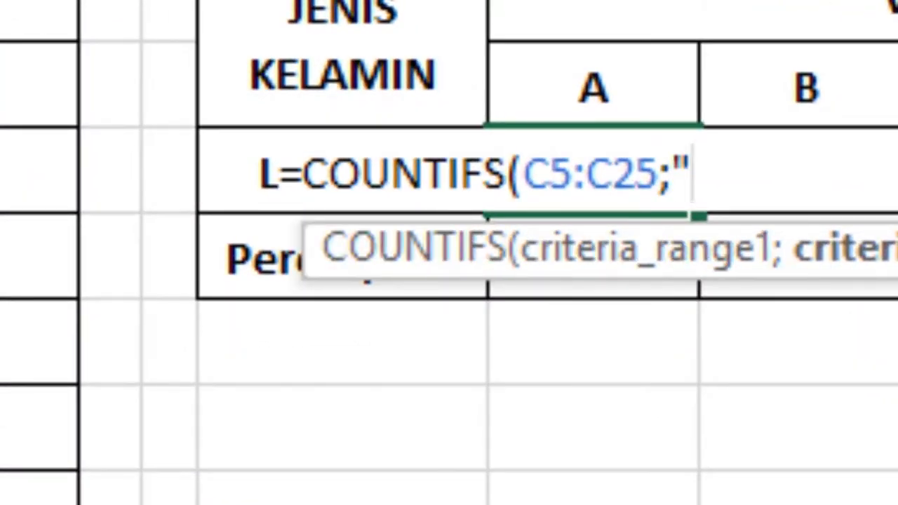
type("l")
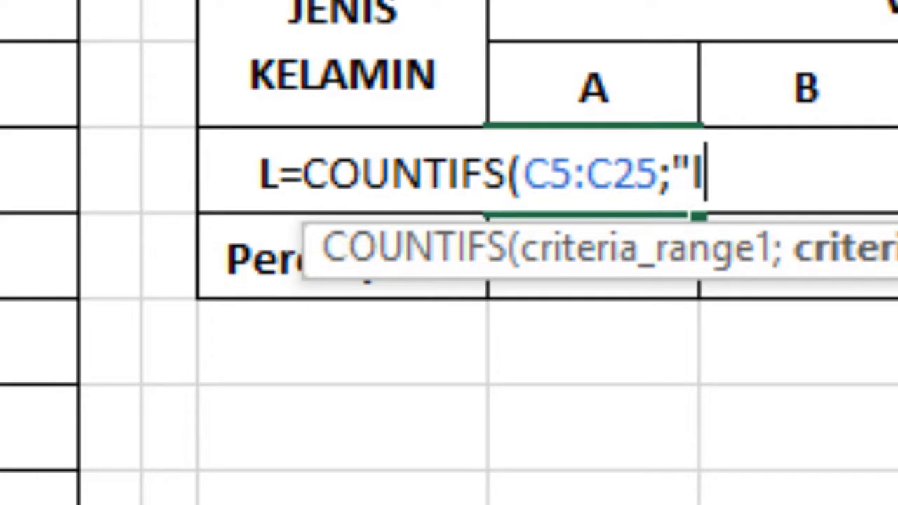
type("\"")
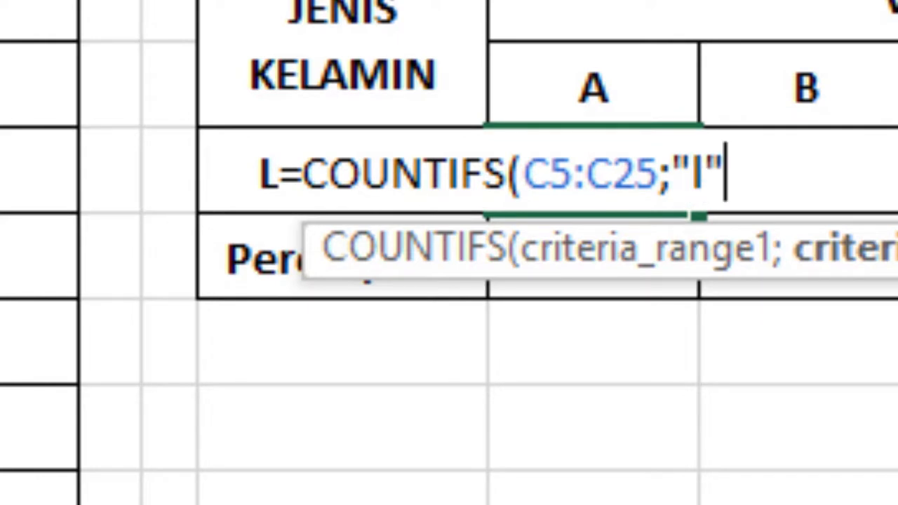
Add the Kelas range D5:D25 with the VII header cell J6 as the second COUNTIFS criterion
type(";")
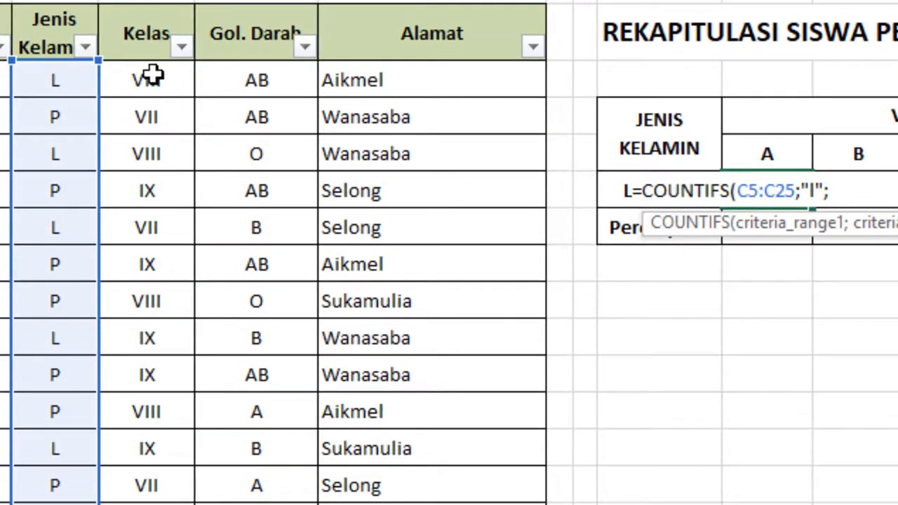
left_click_drag(153, 76, 147, 501)
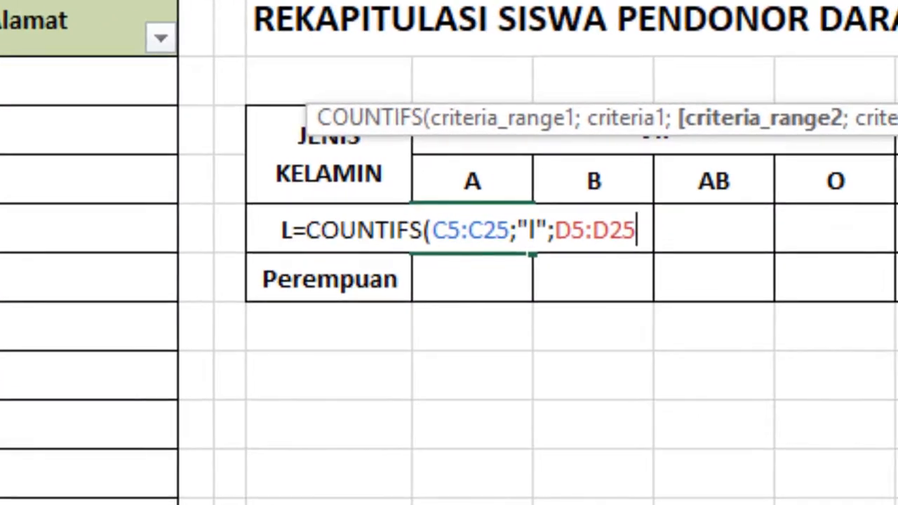
type(";")
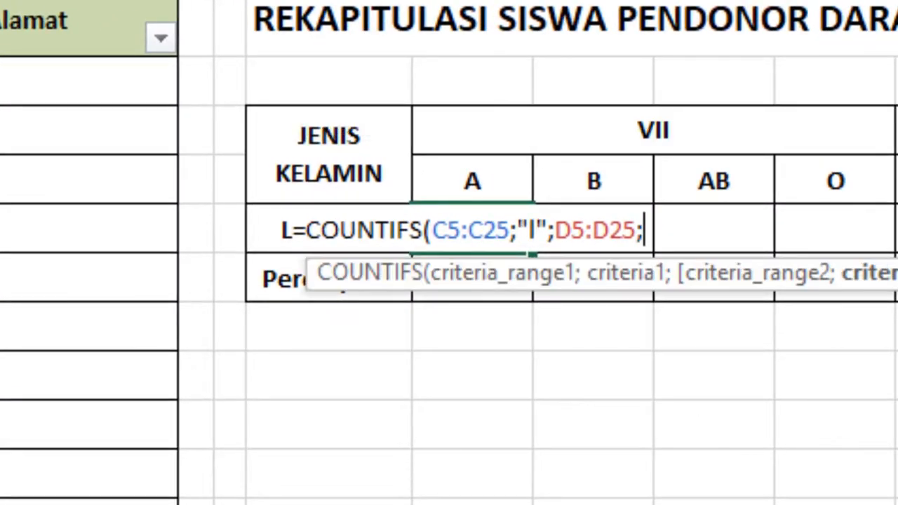
left_click(572, 126)
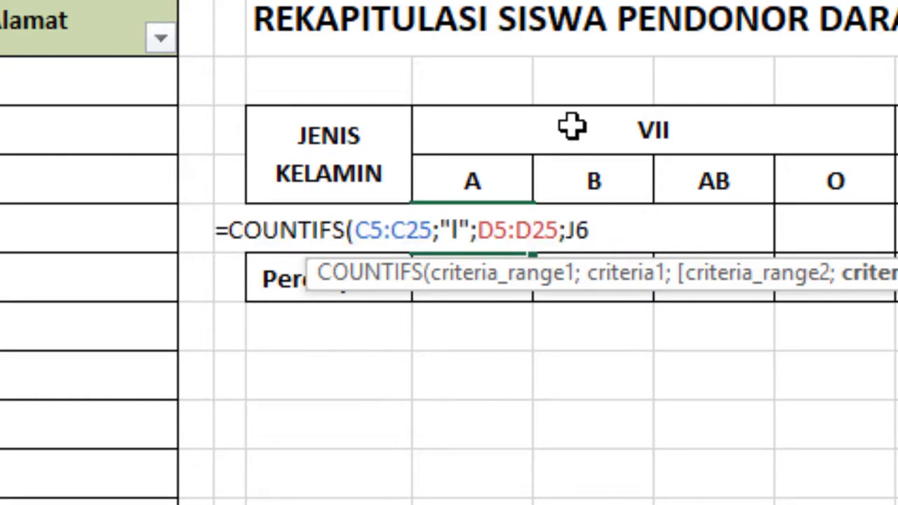
Add the Gol. Darah range E5:E25 with the A header cell J7 as third criterion and complete the formula
type(";")
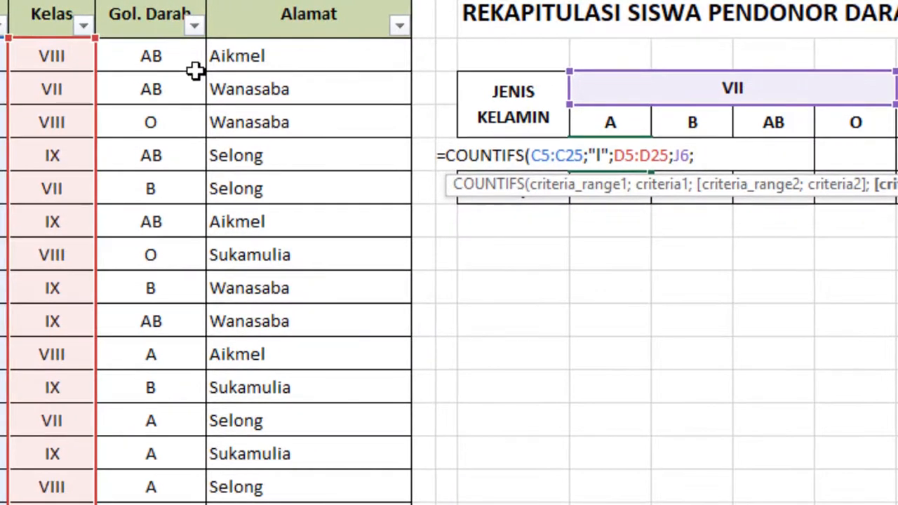
left_click_drag(164, 57, 161, 484)
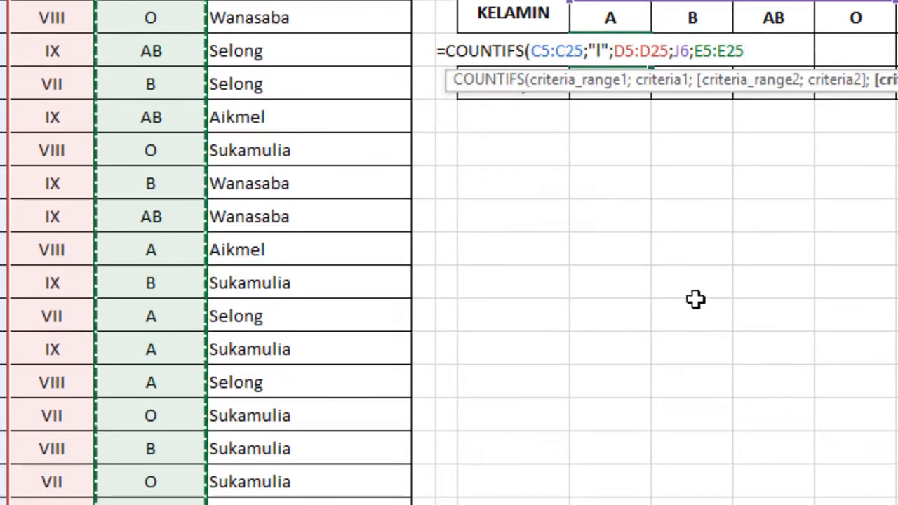
type(";")
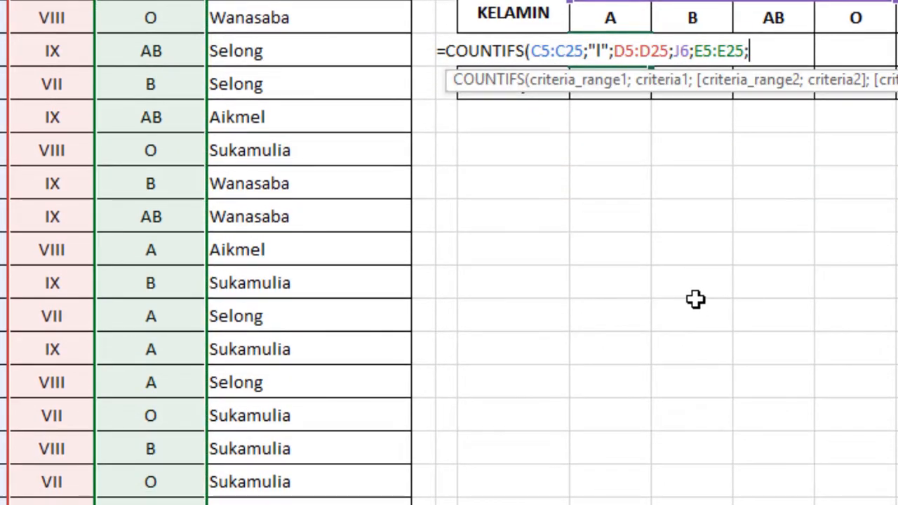
left_click(633, 23)
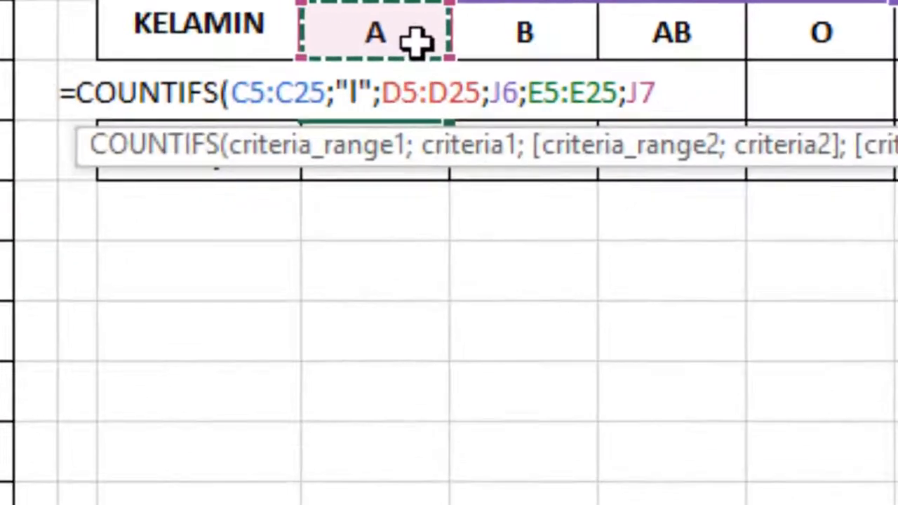
type(")")
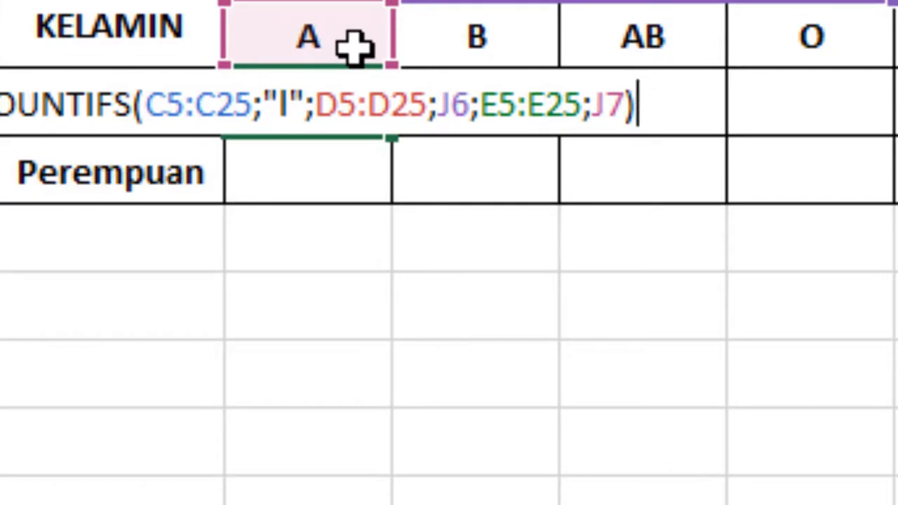
key("Return")
left_click(386, 357)
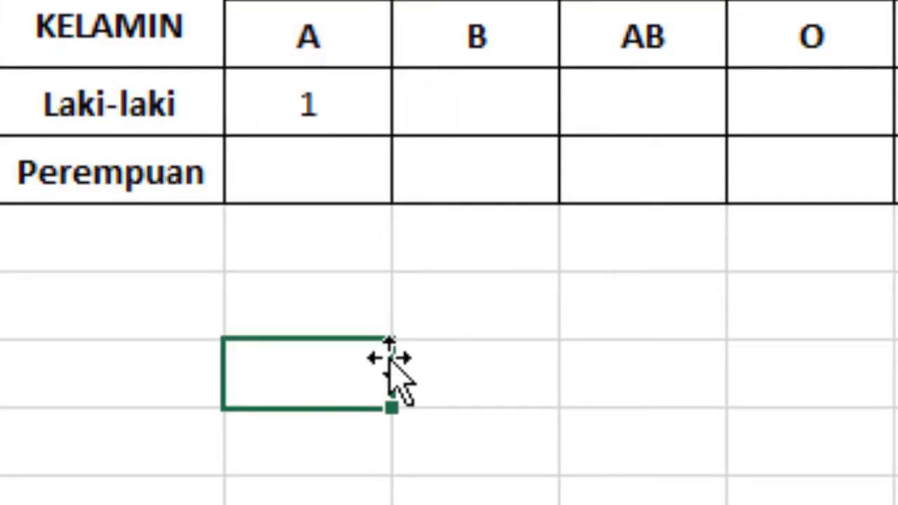
Filter the donor list's Jenis Kelamin column to show only L
scroll(388, 337, "up", 1)
left_click(353, 323)
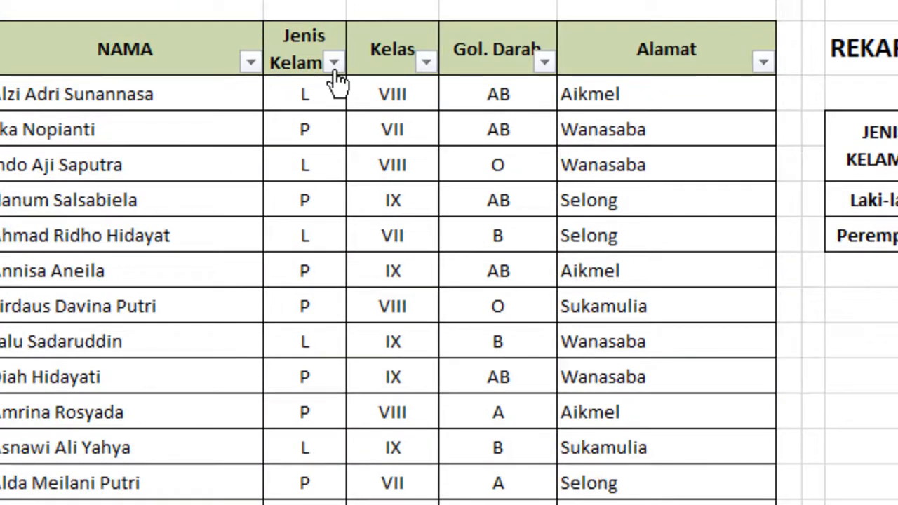
left_click(334, 62)
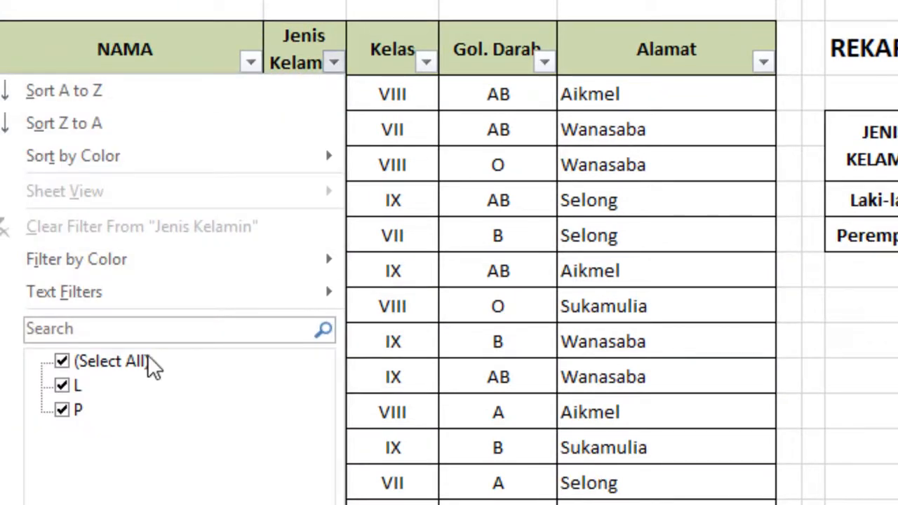
left_click(105, 360)
left_click(75, 385)
key("Return")
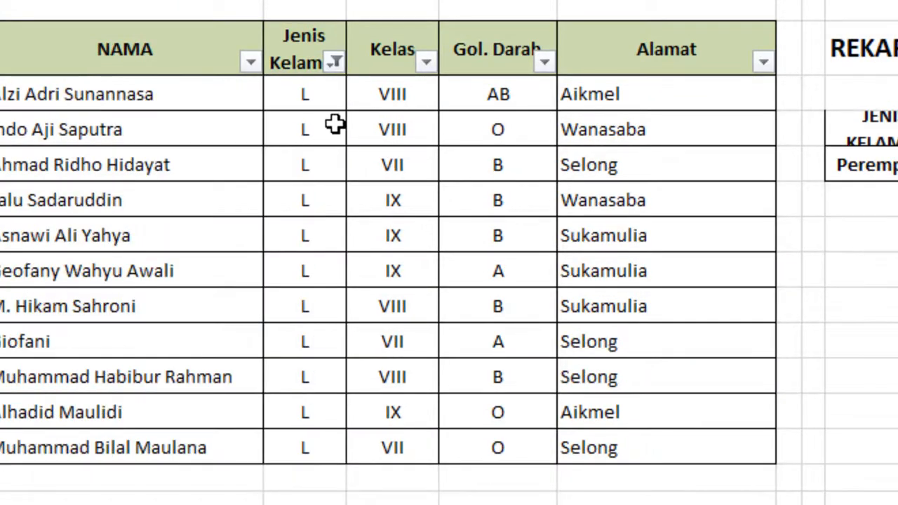
Filter the Kelas column of the donor list to show only VII
left_click(426, 62)
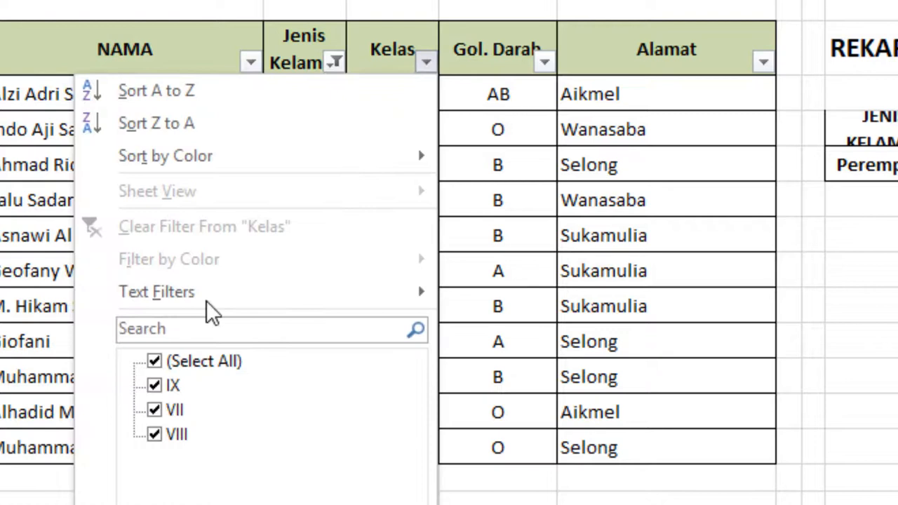
left_click(184, 362)
left_click(179, 410)
key("Return")
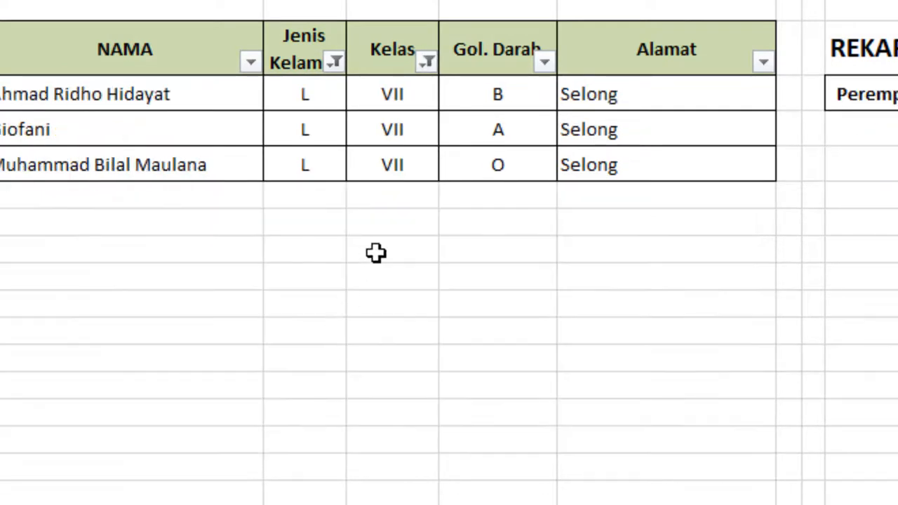
Filter the Gol. Darah column to only A to check the count, and clear all filters from the list
left_click(544, 63)
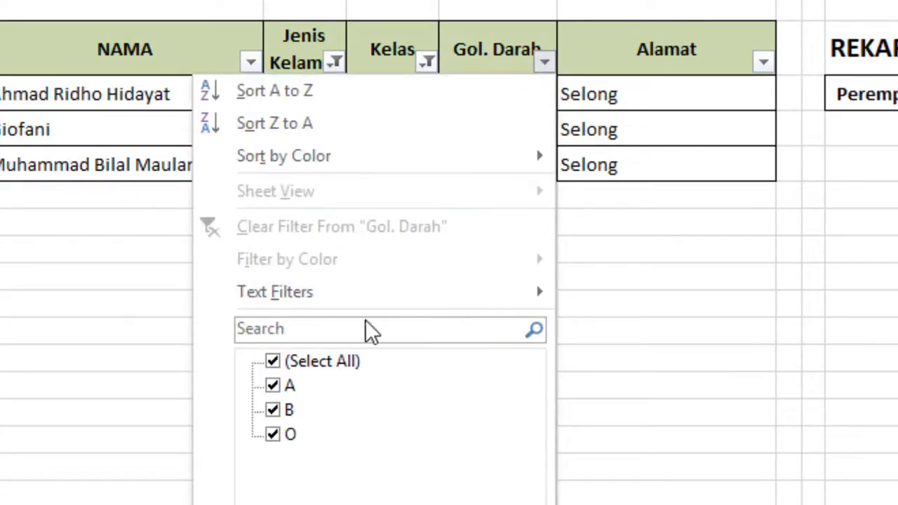
left_click(337, 361)
left_click(277, 386)
key("Return")
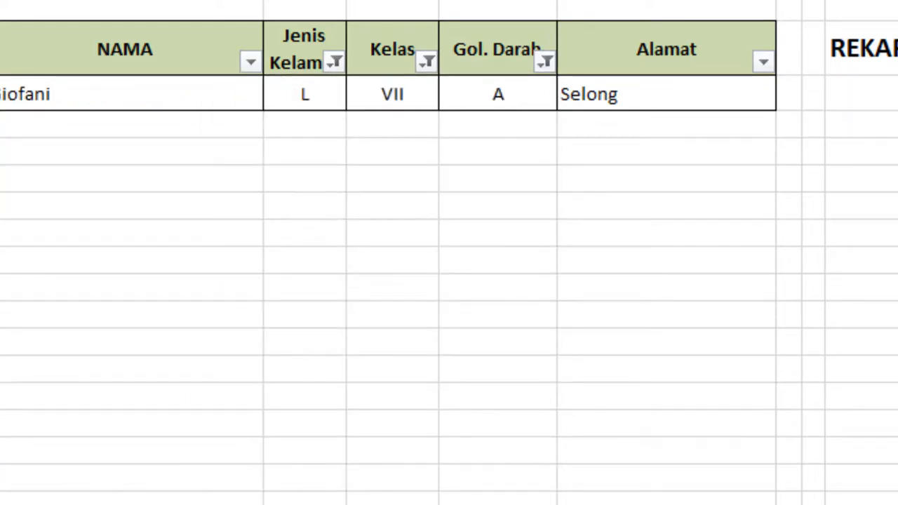
key("alt+a")
key("c")
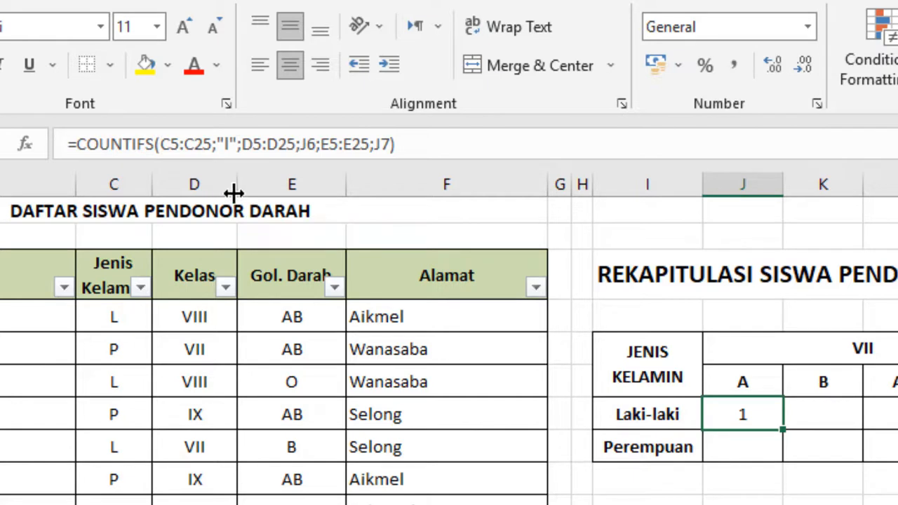
Make the gender and class ranges in the J8 formula absolute as $C$5:$C$25 and $D$5:$D$25
left_click(170, 144)
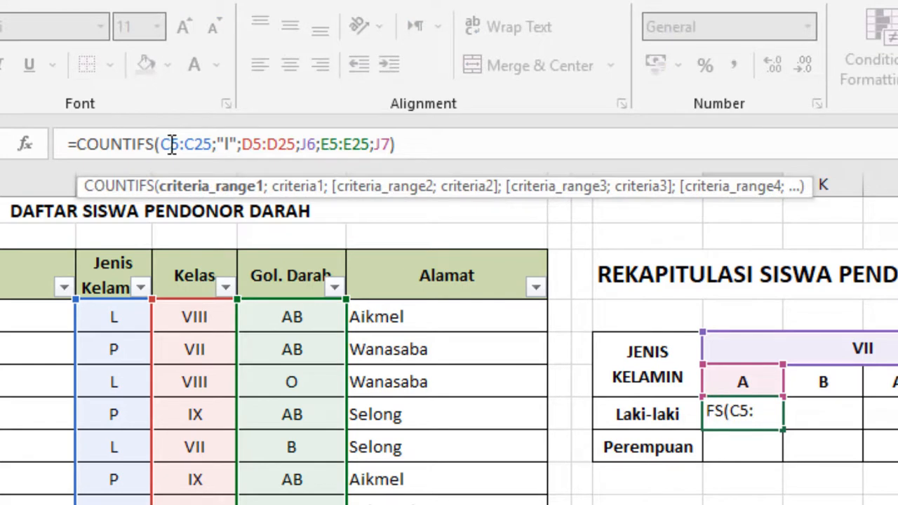
key("F4")
left_click(223, 146)
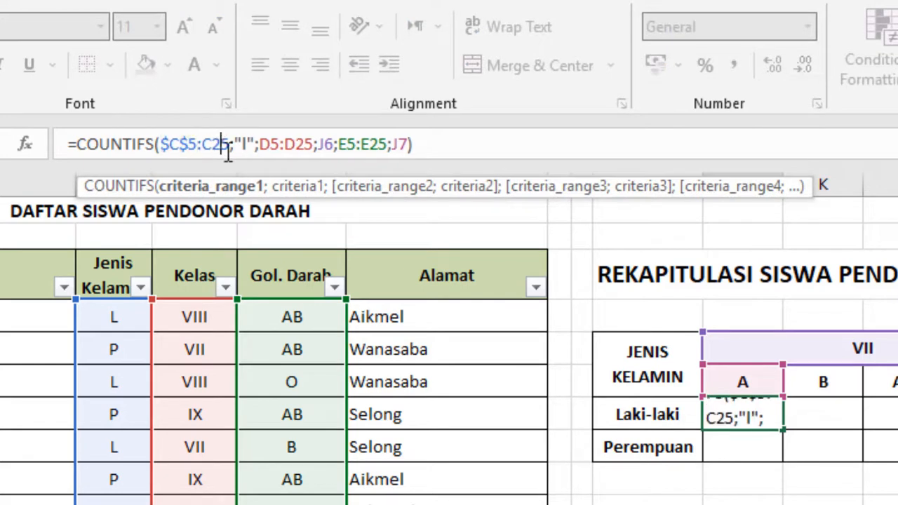
key("F4")
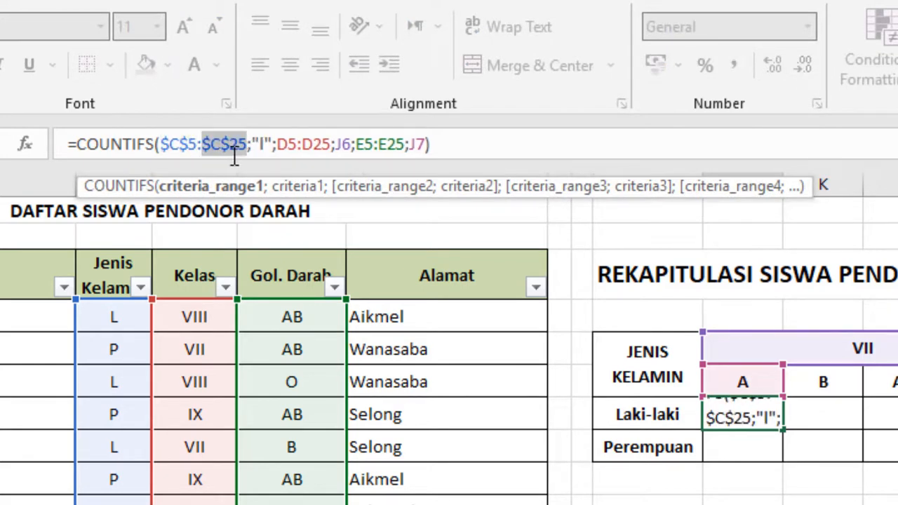
left_click(299, 145)
key("F4")
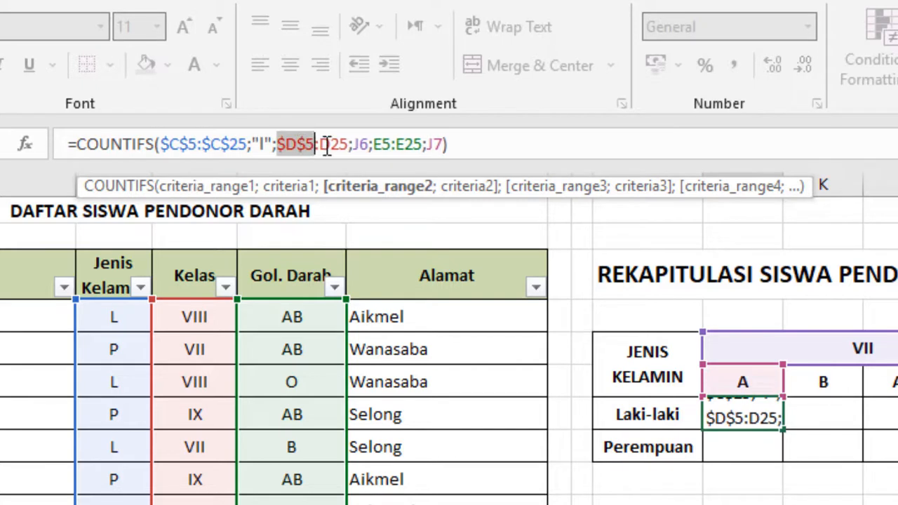
left_click(328, 146)
key("F4")
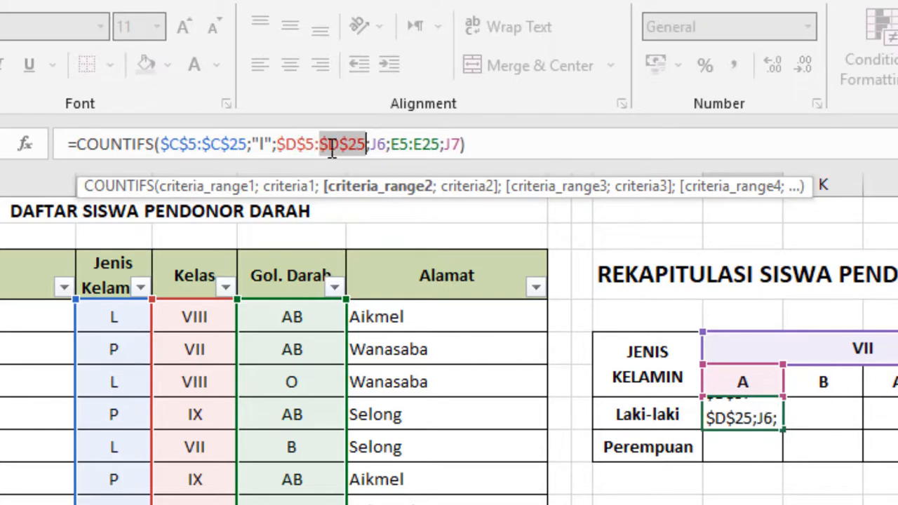
Make the class criterion and the blood type range in the J8 formula absolute as $J$6 and $E$5:$E$25
left_click(379, 144)
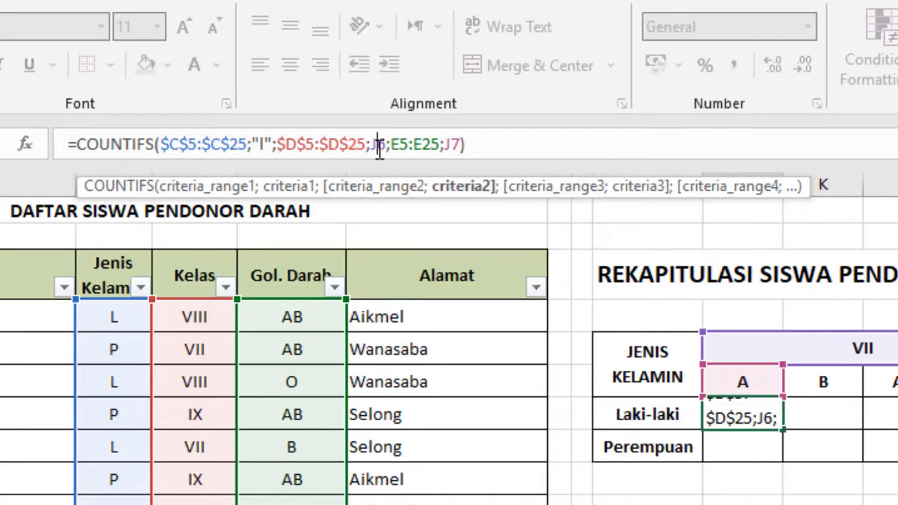
key("F4")
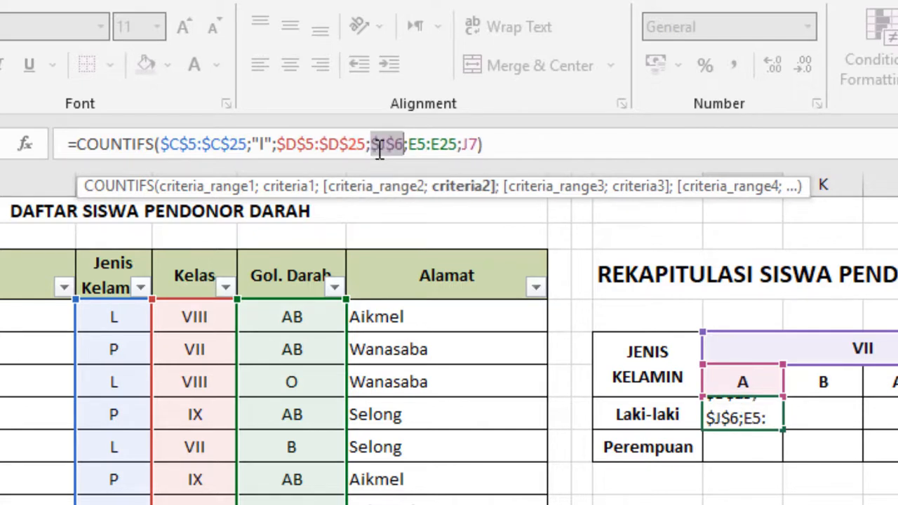
left_click(419, 145)
key("F4")
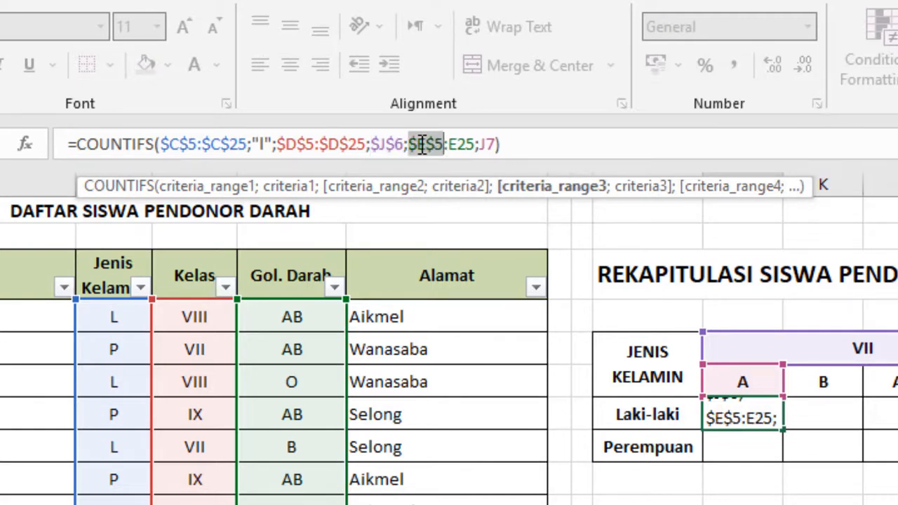
left_click(466, 149)
key("F4")
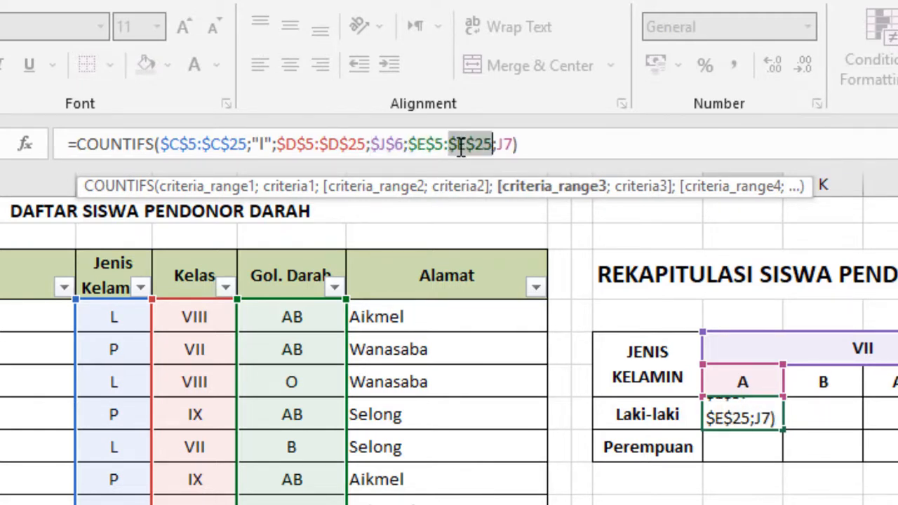
Accept the J8 formula with J7 left relative and copy it across the Laki-laki row through M8
left_click(506, 146)
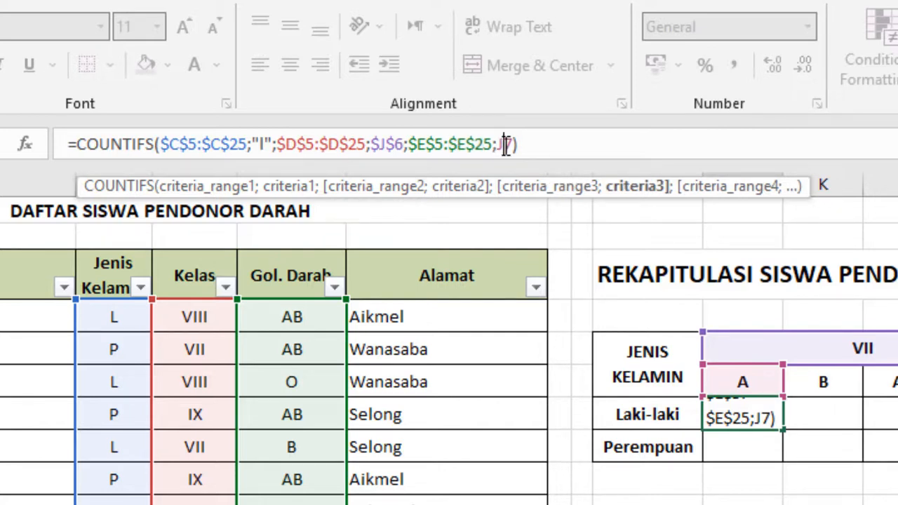
key("ctrl+Return")
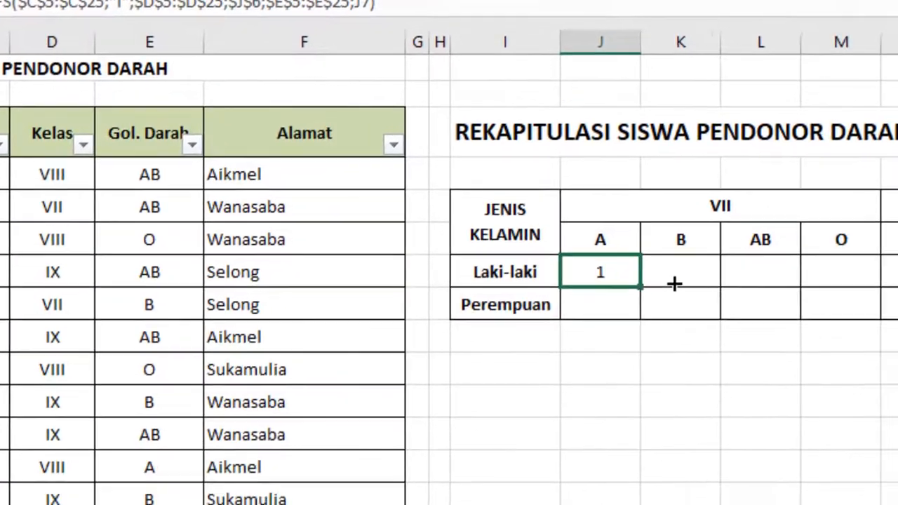
left_click_drag(673, 284, 845, 287)
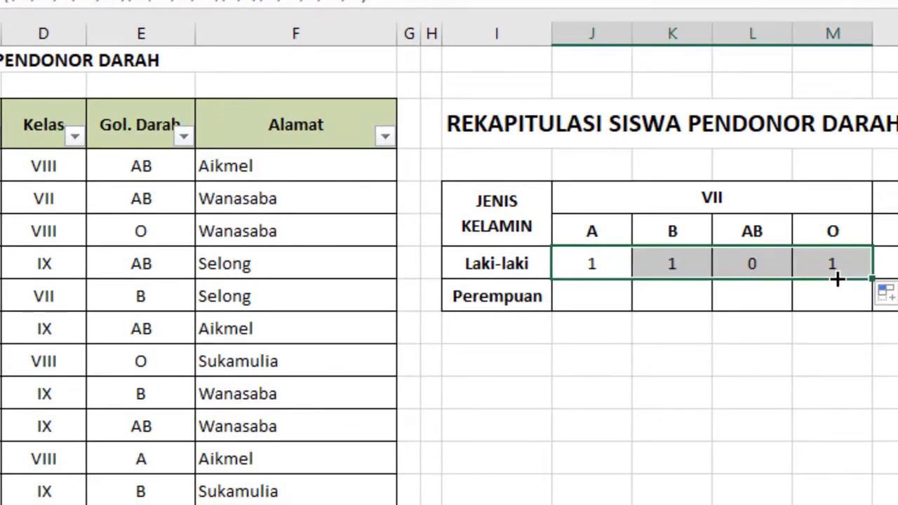
Filter the donor list's Jenis Kelamin column to only L for checking the count in K8
left_click(689, 258)
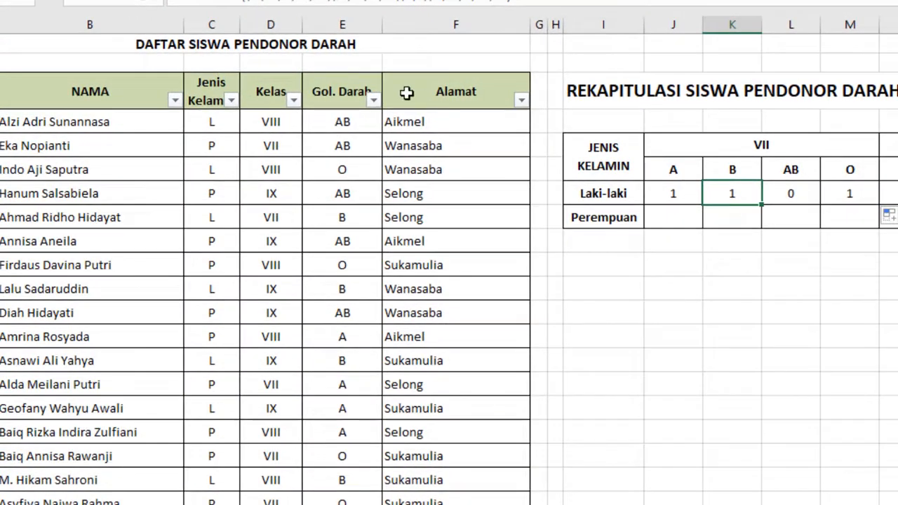
left_click(230, 101)
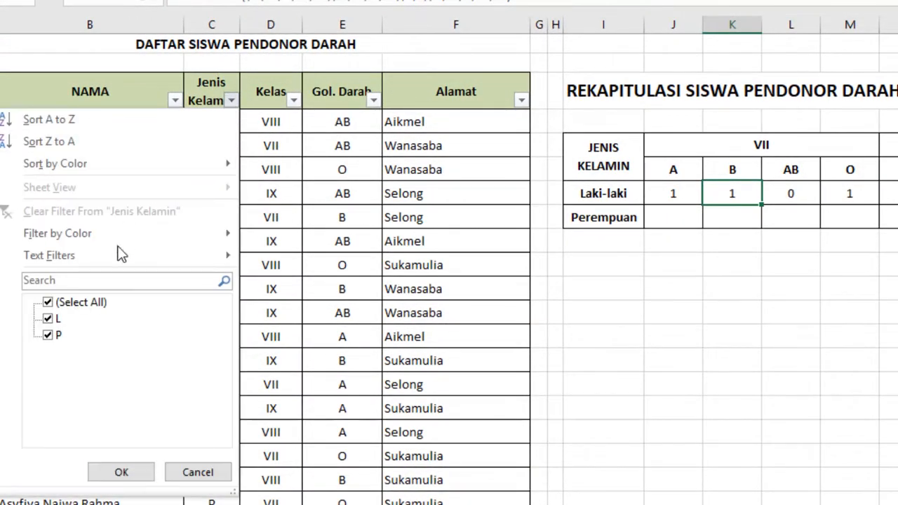
left_click(64, 302)
left_click(48, 318)
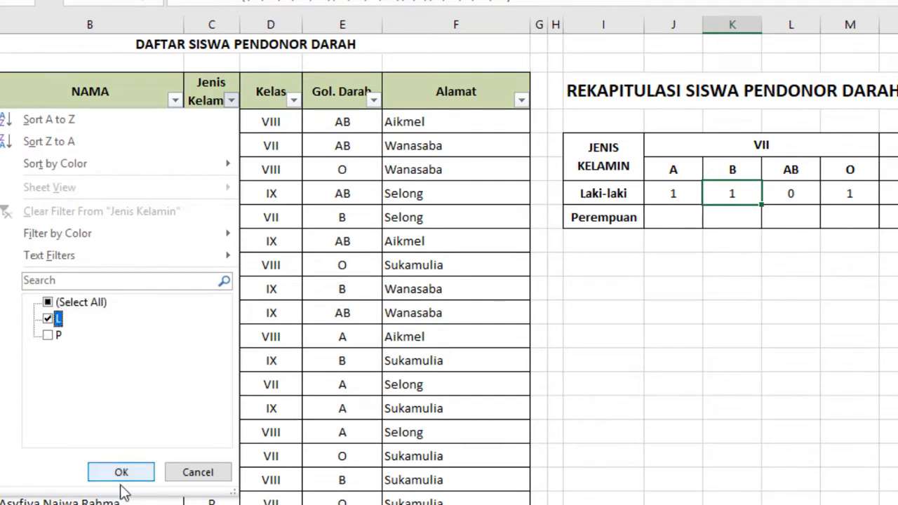
left_click(121, 472)
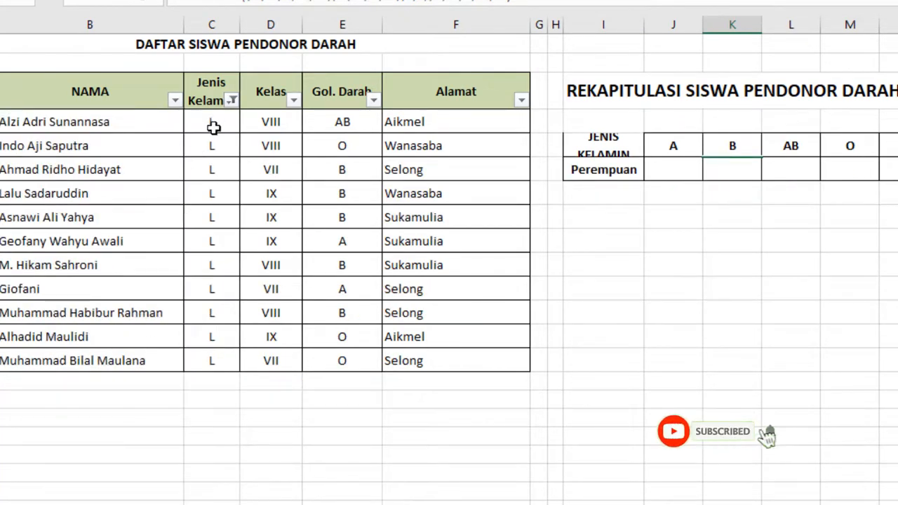
Filter the Kelas column of the donor list to only VII
left_click(293, 102)
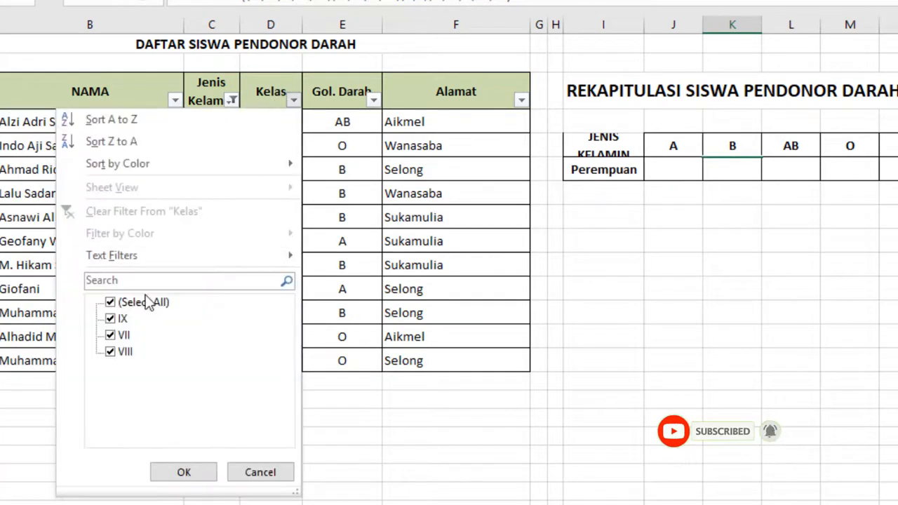
left_click(123, 303)
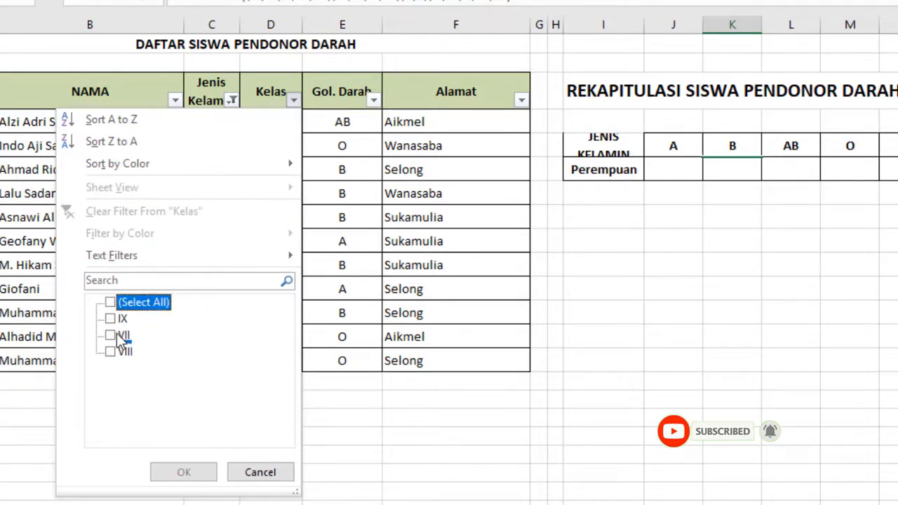
left_click(121, 335)
left_click(181, 468)
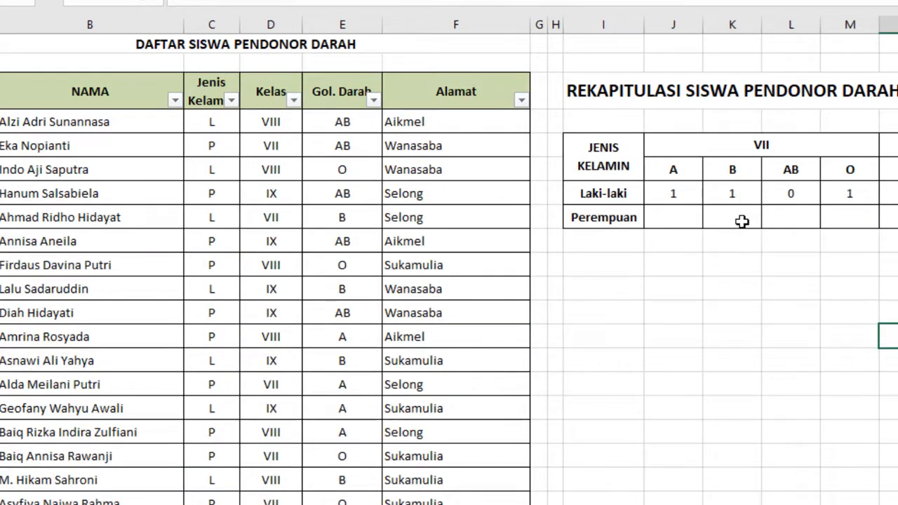
Filter the unfiltered donor list to Jenis Kelamin L and Kelas VII for checking the K8 count
left_click(728, 191)
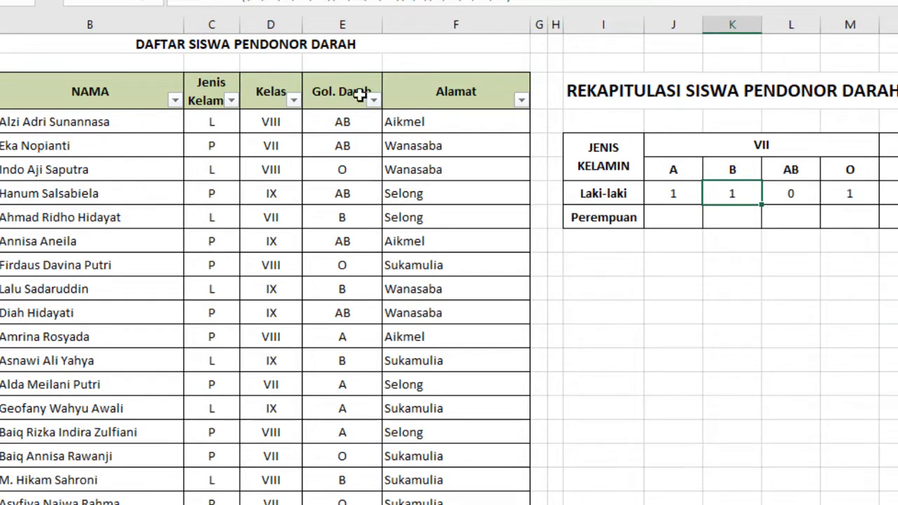
left_click(232, 103)
left_click(60, 303)
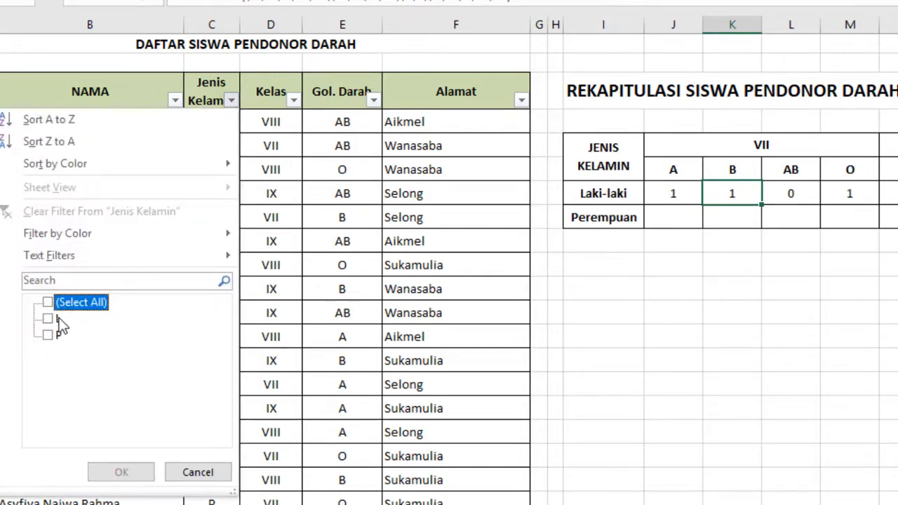
left_click(49, 319)
left_click(118, 472)
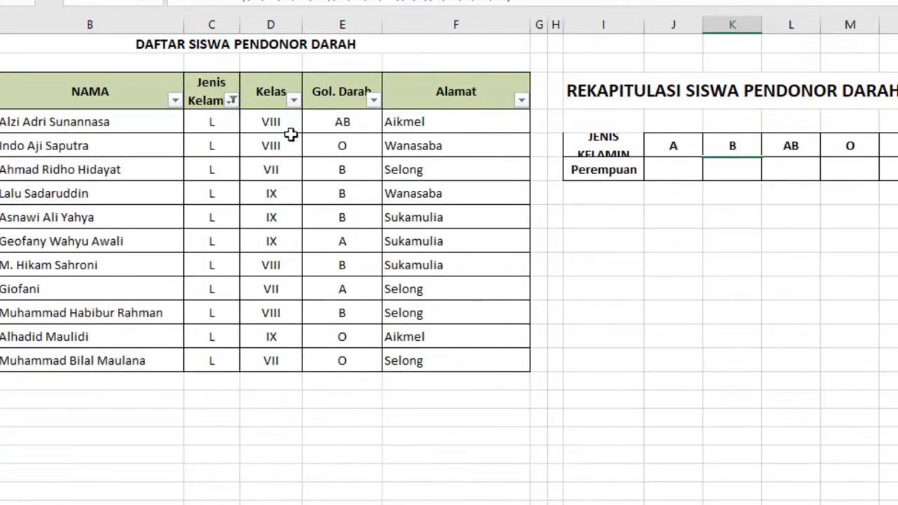
left_click(294, 100)
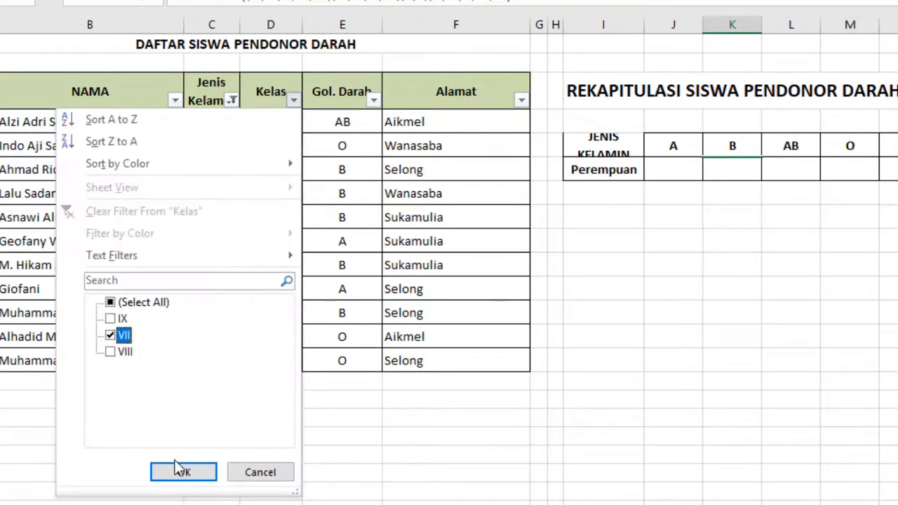
left_click(176, 467)
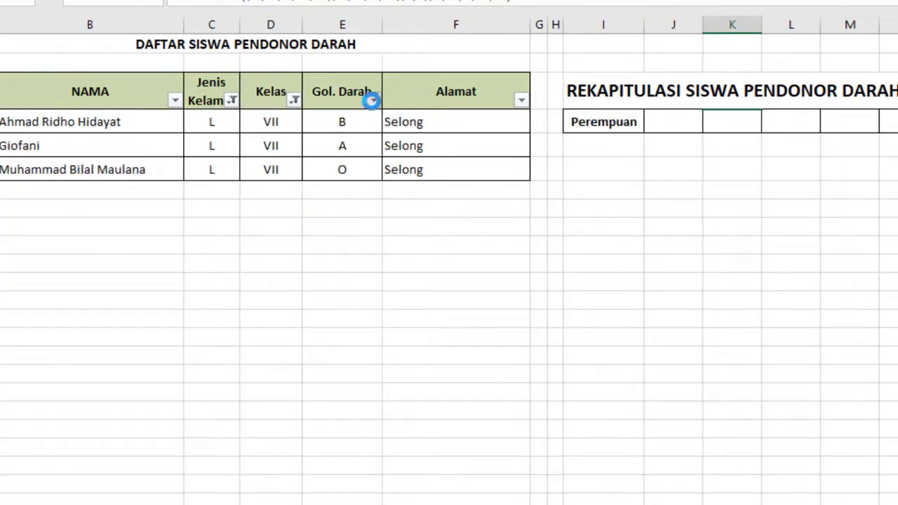
Filter the Gol. Darah column to only B to check the K8 count, and clear all filters from the list
left_click(372, 100)
left_click(233, 302)
left_click(200, 334)
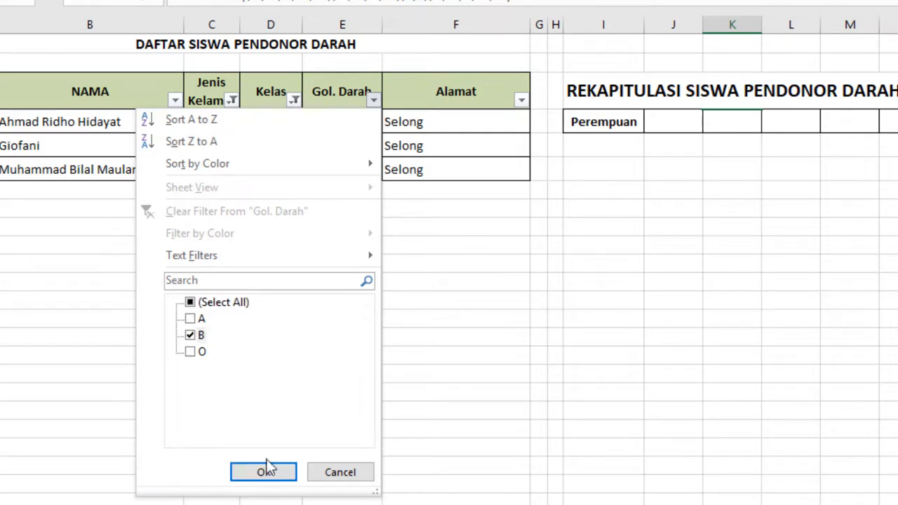
left_click(263, 472)
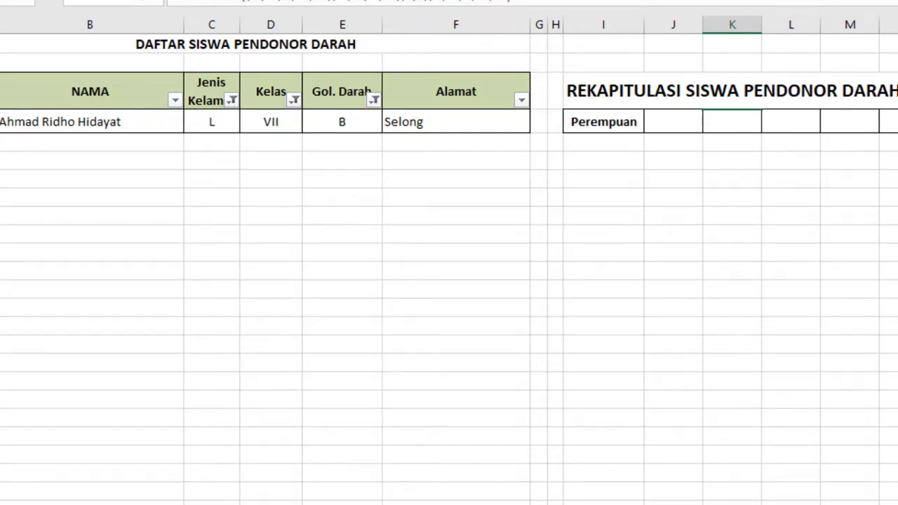
key("alt+a")
key("c")
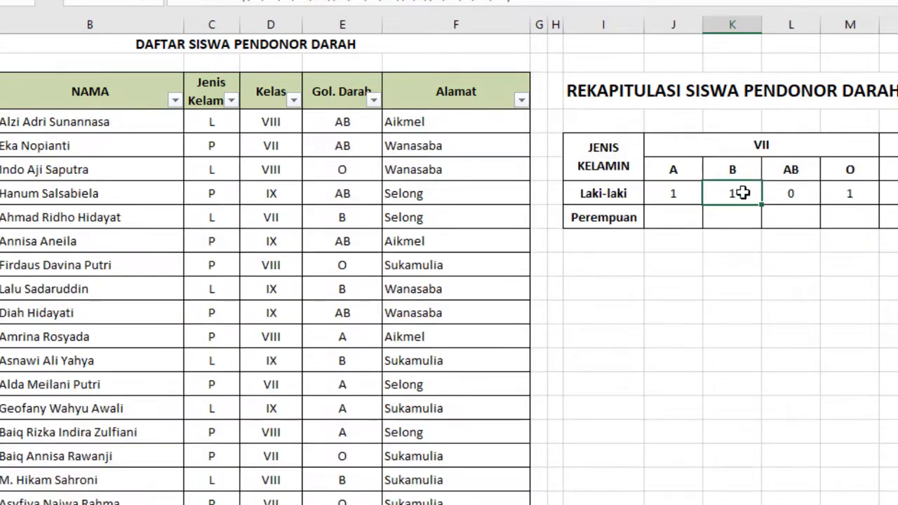
left_click(799, 192)
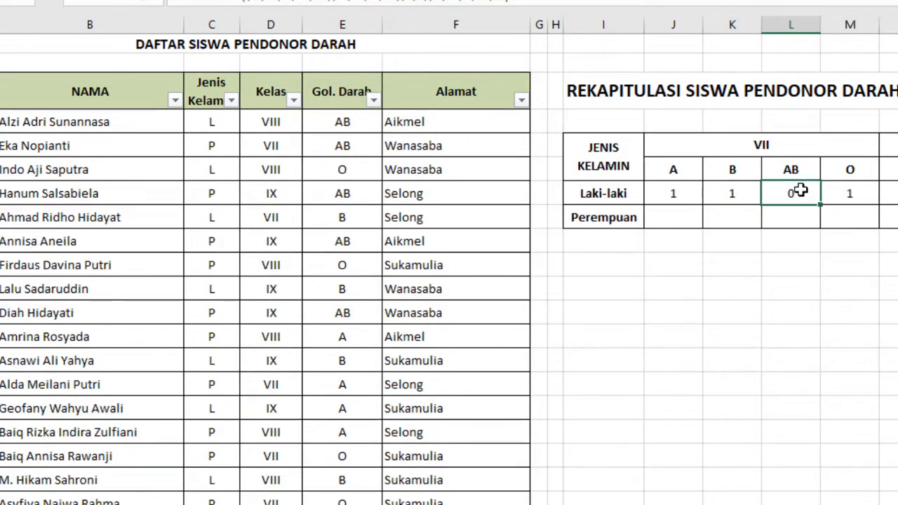
left_click(847, 199)
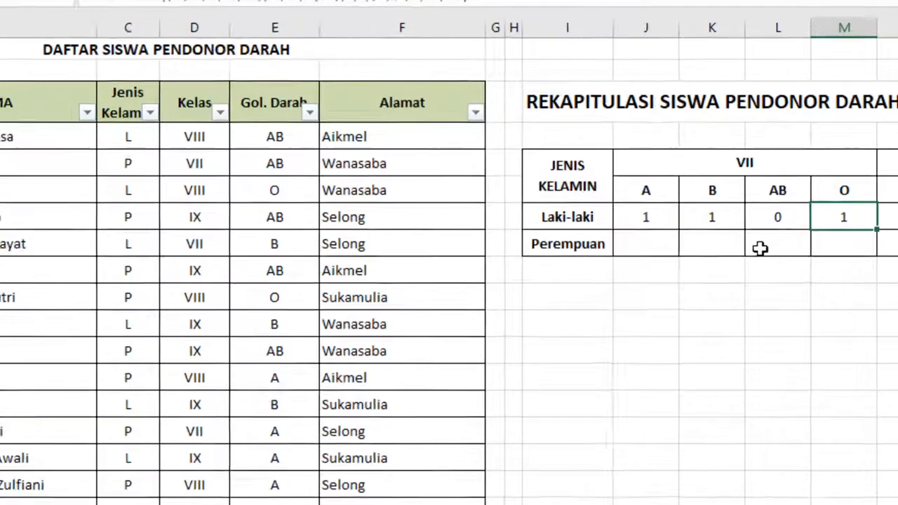
Begin a COUNTIFS formula in J9 for Perempuan with the gender range C5:C25 and the criterion "p"
left_click(671, 213)
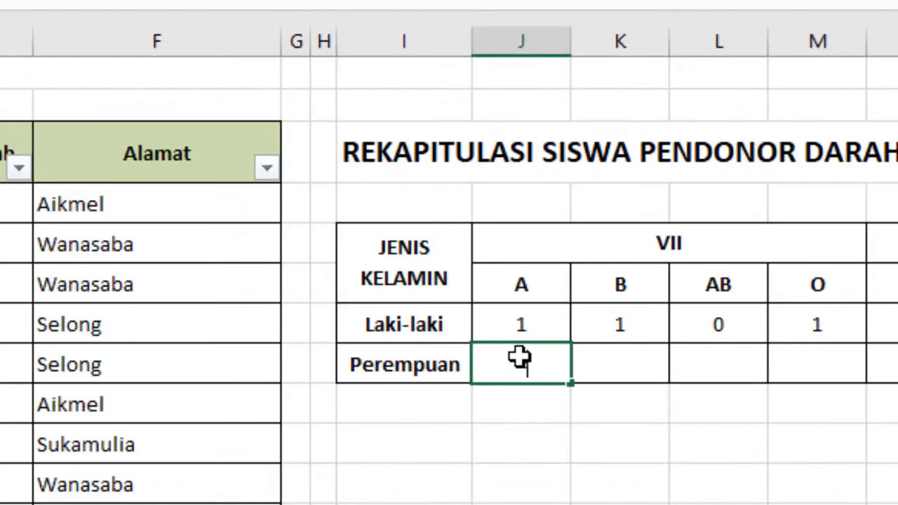
type("=COUNT")
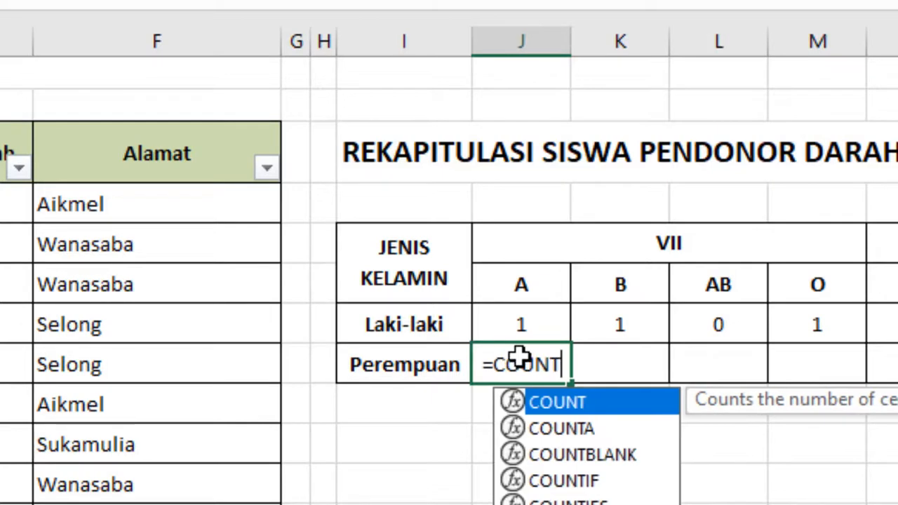
type("ID")
key("BackSpace")
type("F")
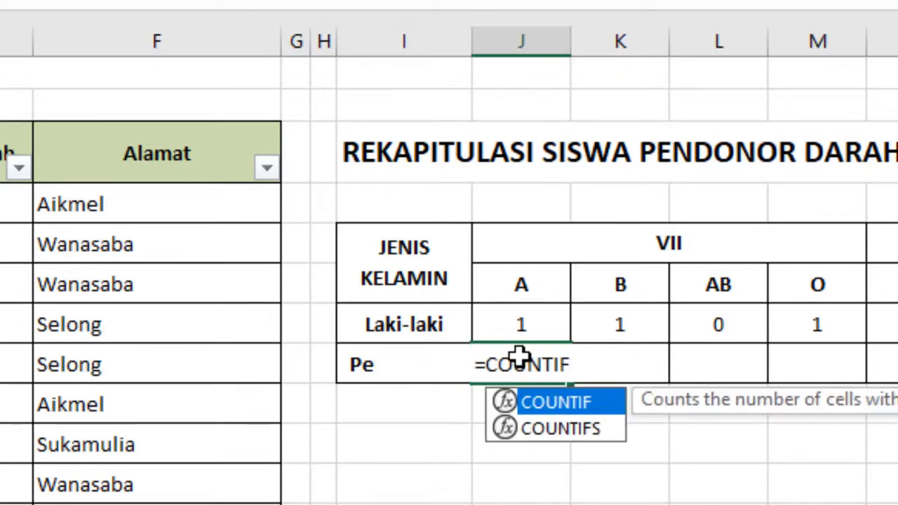
type("S(")
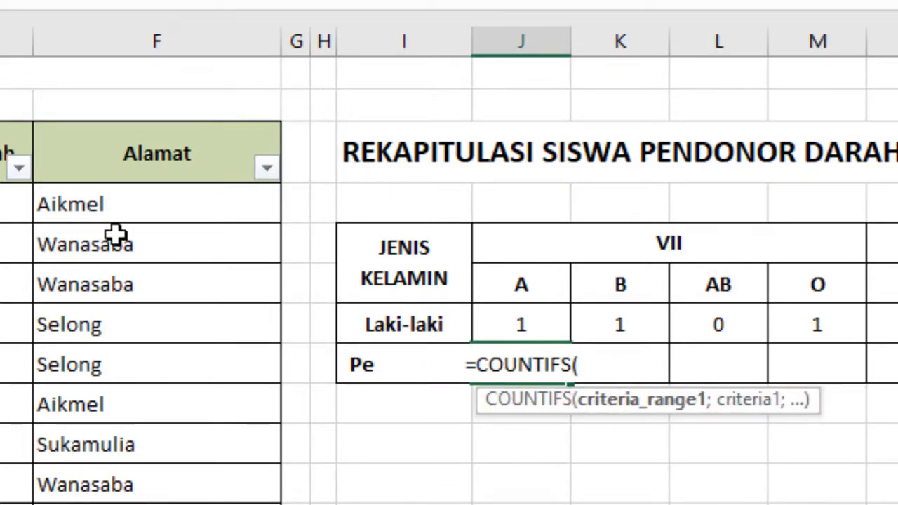
left_click_drag(0, 203, 0, 504)
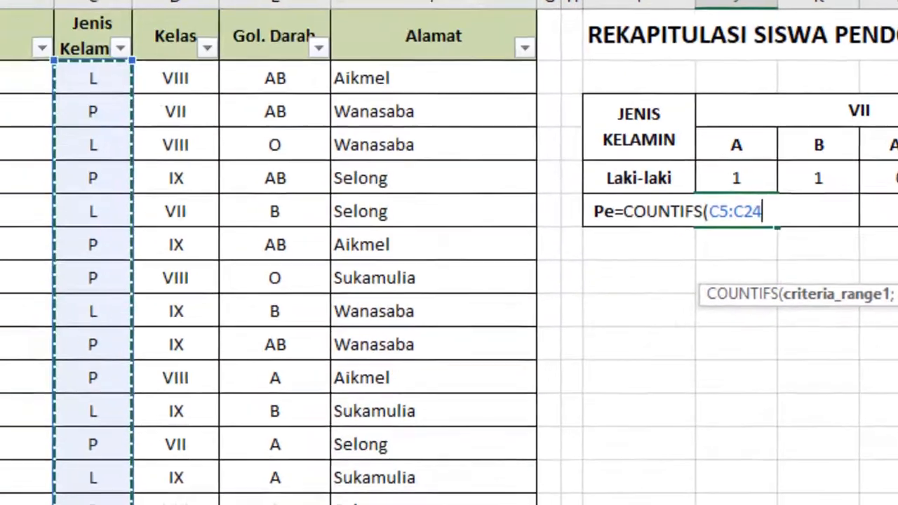
left_click_drag(93, 504, 92, 504)
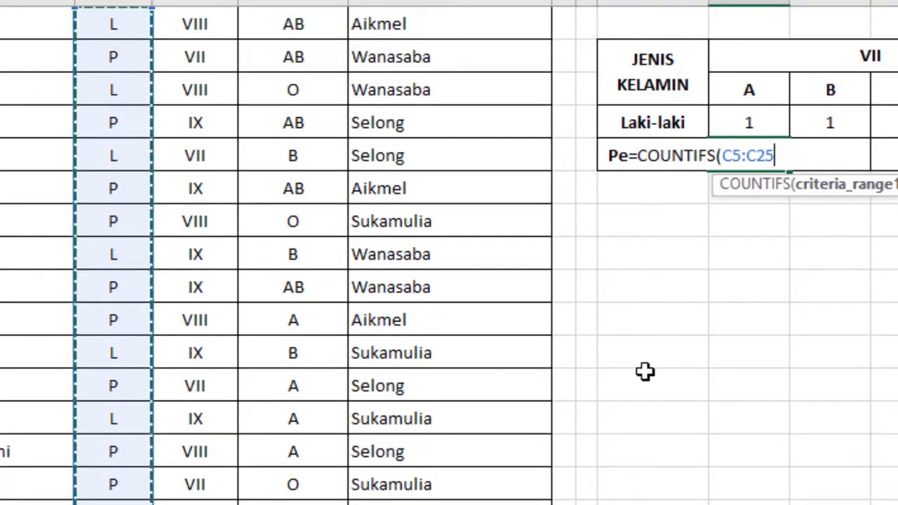
type(";")
scroll(627, 311, "up", 2)
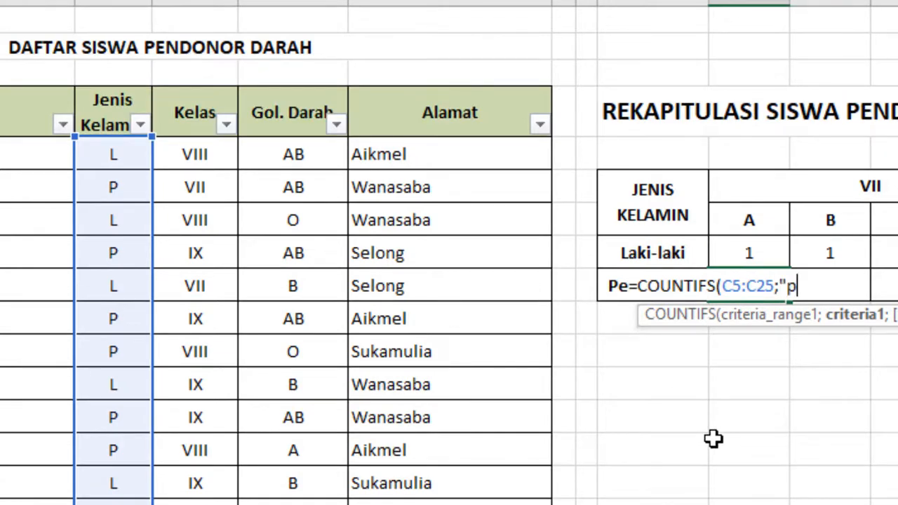
type("\"p\";")
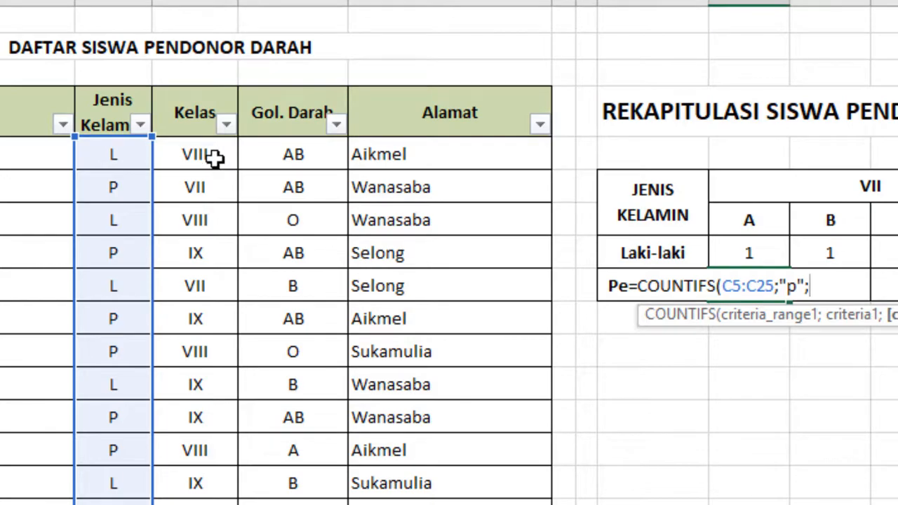
Add the class range D5:D25 with cell J6 as its criterion to the J9 formula
left_click_drag(213, 154, 223, 503)
type(";")
left_click(870, 190)
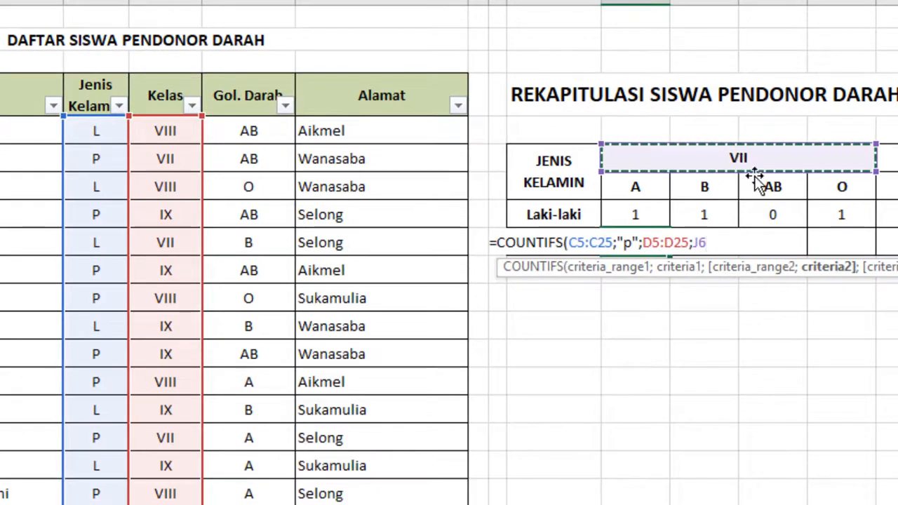
type(";")
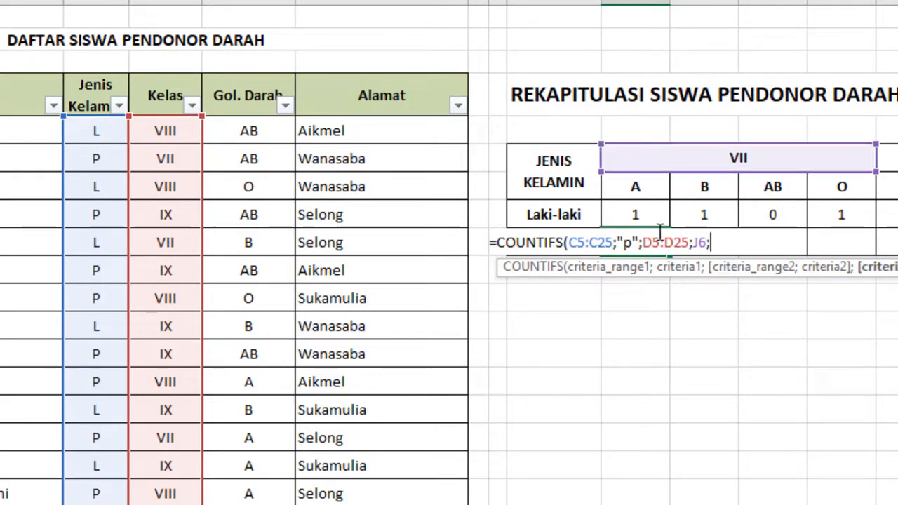
Add the blood type range E5:E25 with cell J7 as its criterion to the J9 formula and close the parenthesis
left_click_drag(271, 126, 246, 501)
type(";")
scroll(690, 499, "up", 2)
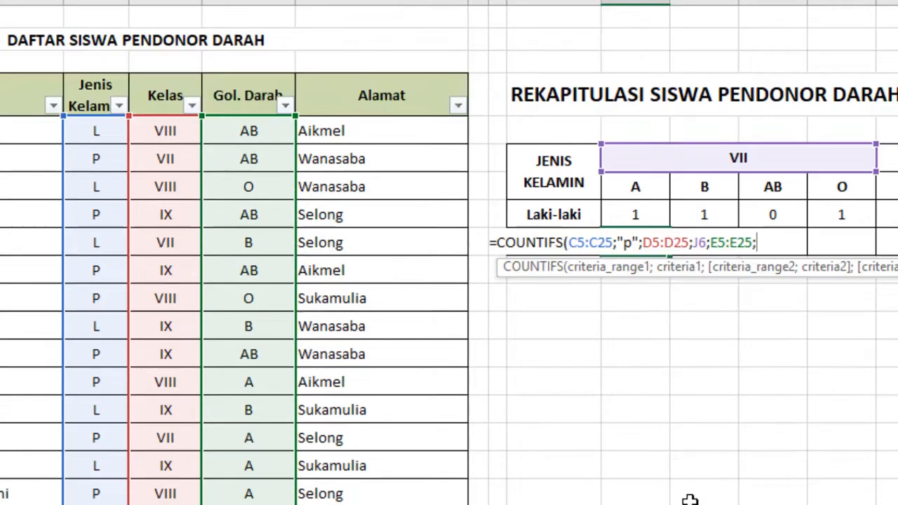
left_click(634, 187)
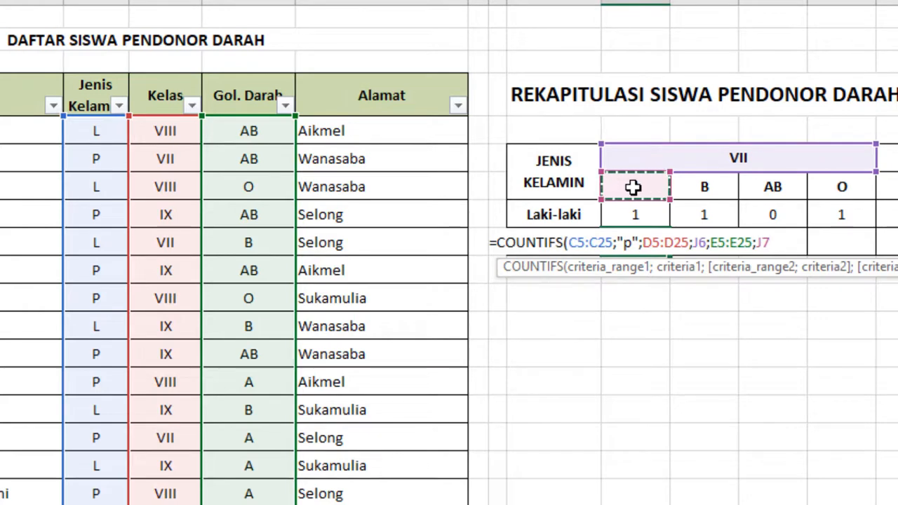
type(")")
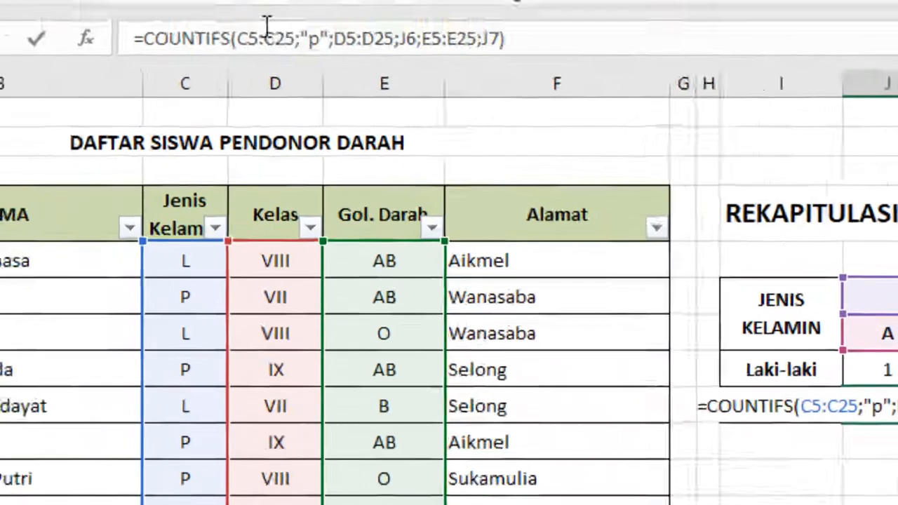
Make the gender range C5:C25 and the class range D5:D25 absolute references in the J9 formula
left_click(246, 38)
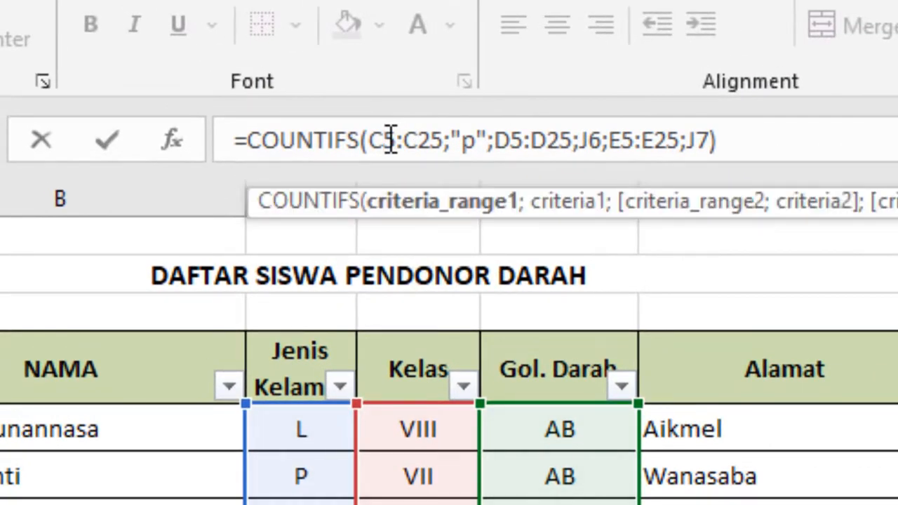
key("F4")
left_click(441, 139)
key("F4")
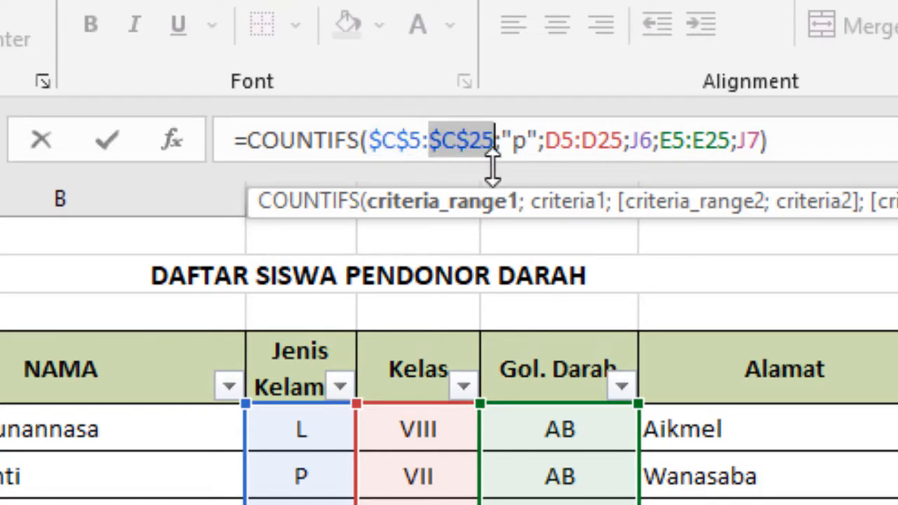
left_click(561, 140)
key("F4")
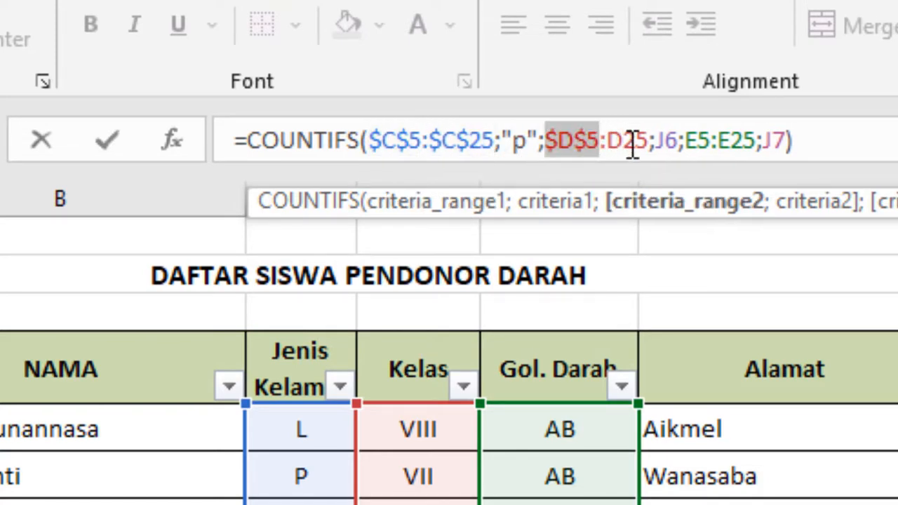
left_click(631, 140)
key("F4")
Make J6 and E5:E25 absolute in the J9 formula, then enter it and fill it across to M9
left_click(693, 141)
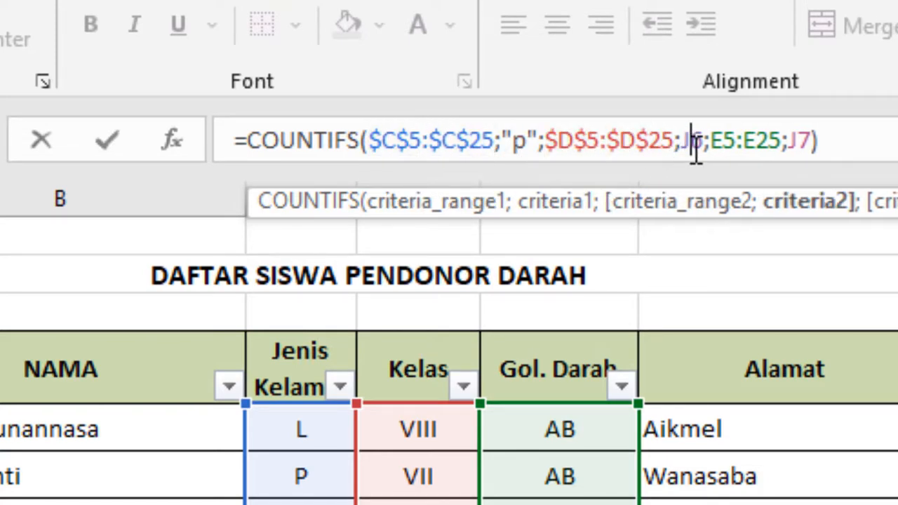
key("F4")
left_click(744, 140)
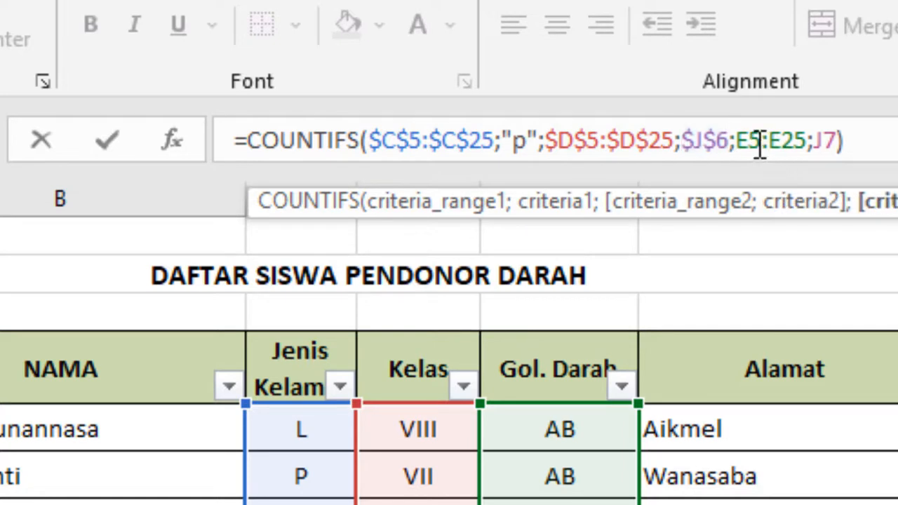
key("F4")
left_click(820, 144)
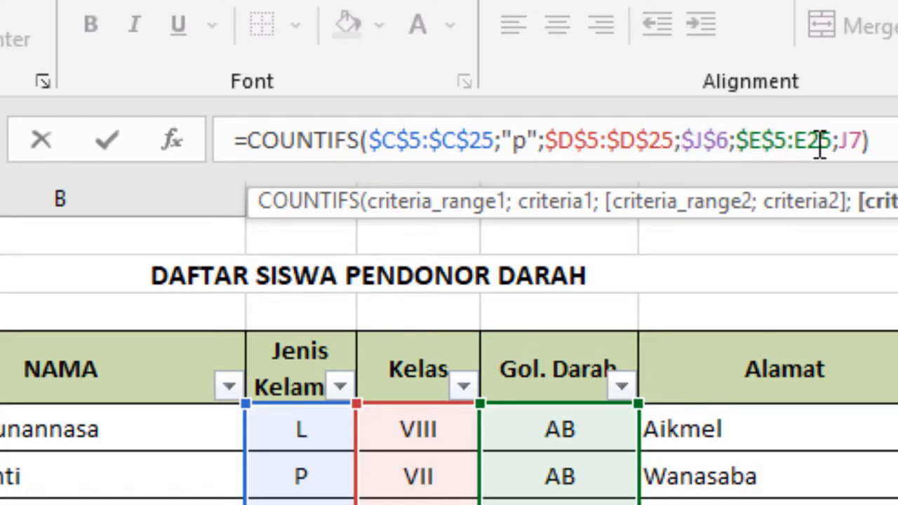
key("F4")
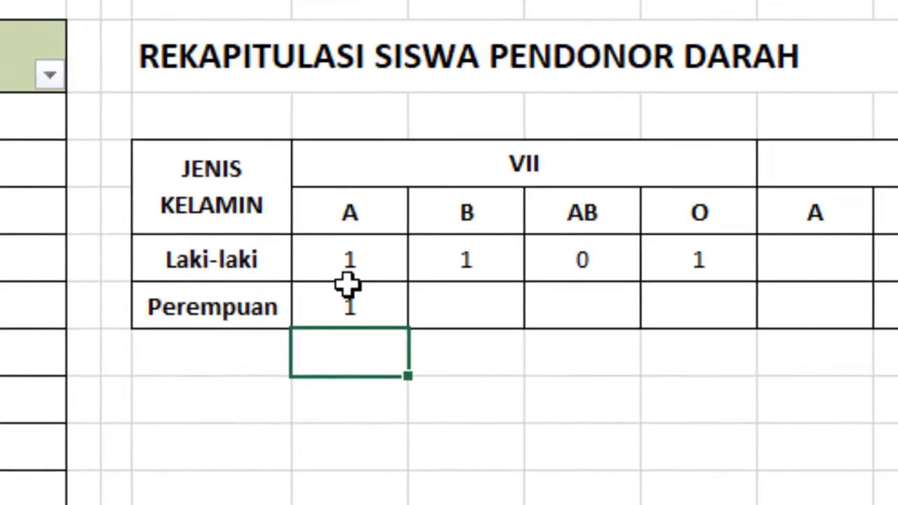
left_click(351, 294)
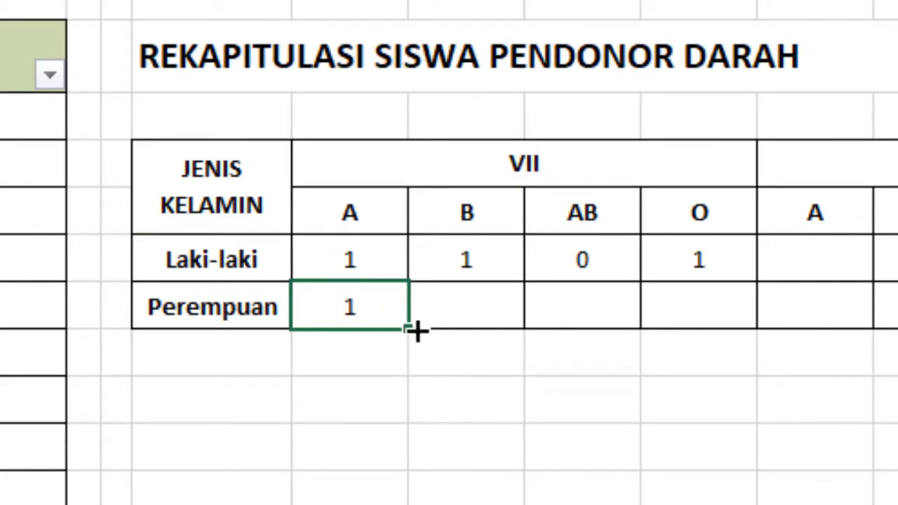
left_click_drag(416, 327, 721, 345)
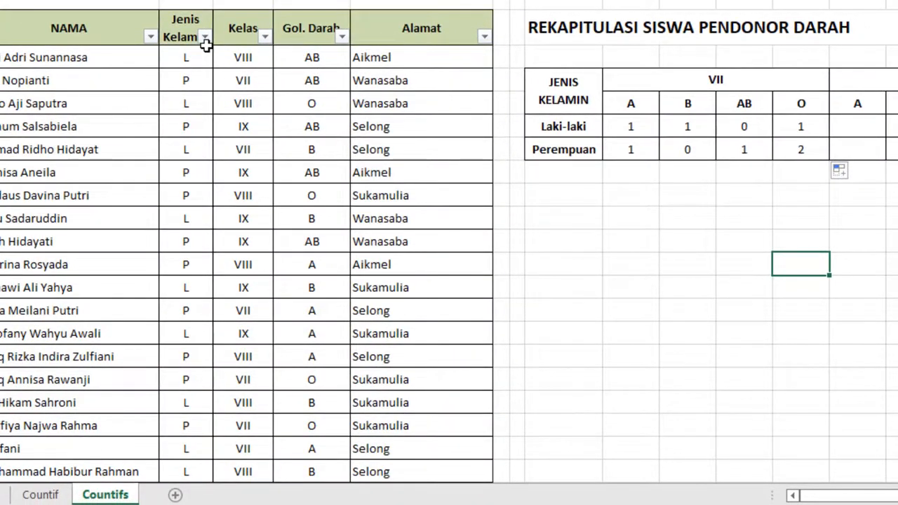
Filter the donor list to Jenis Kelamin P and Kelas VII to check the Perempuan counts, and undo both filters
left_click(204, 38)
left_click(56, 232)
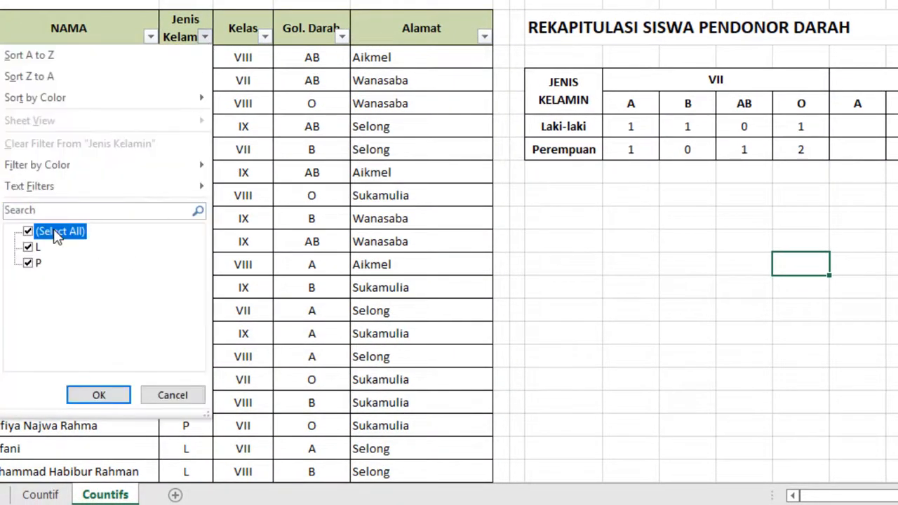
left_click(38, 264)
left_click(80, 395)
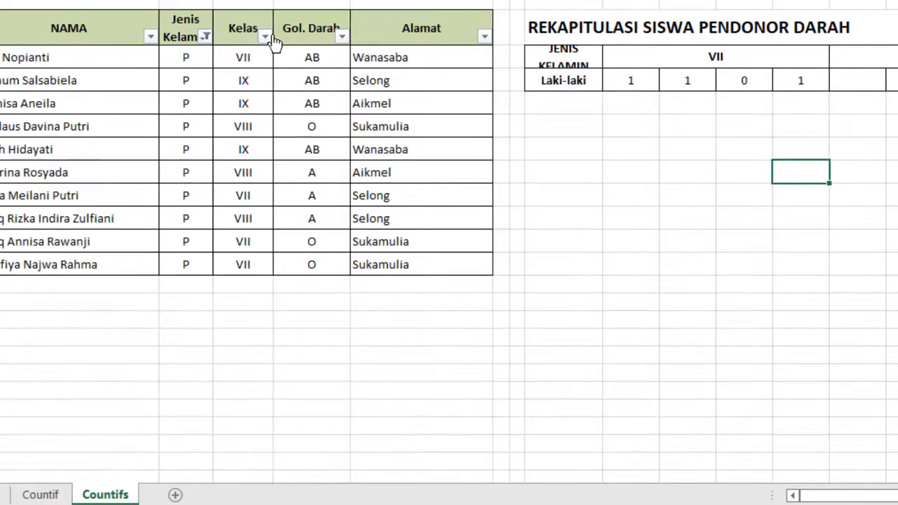
left_click(264, 36)
left_click(118, 231)
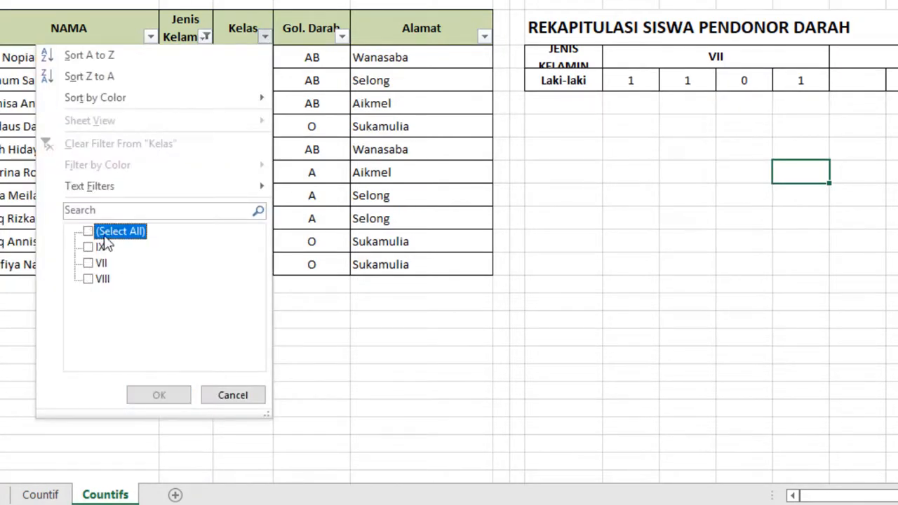
left_click(88, 262)
left_click(159, 394)
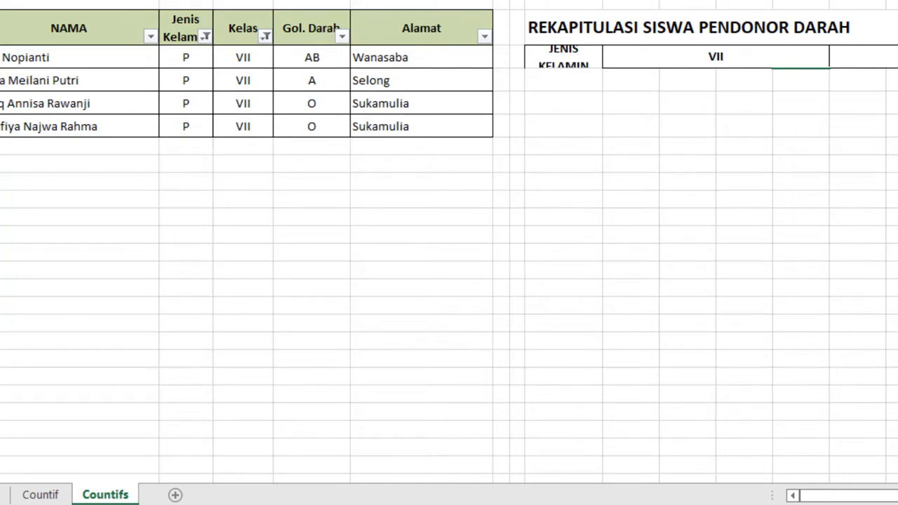
key("ctrl+z")
key("ctrl+z")
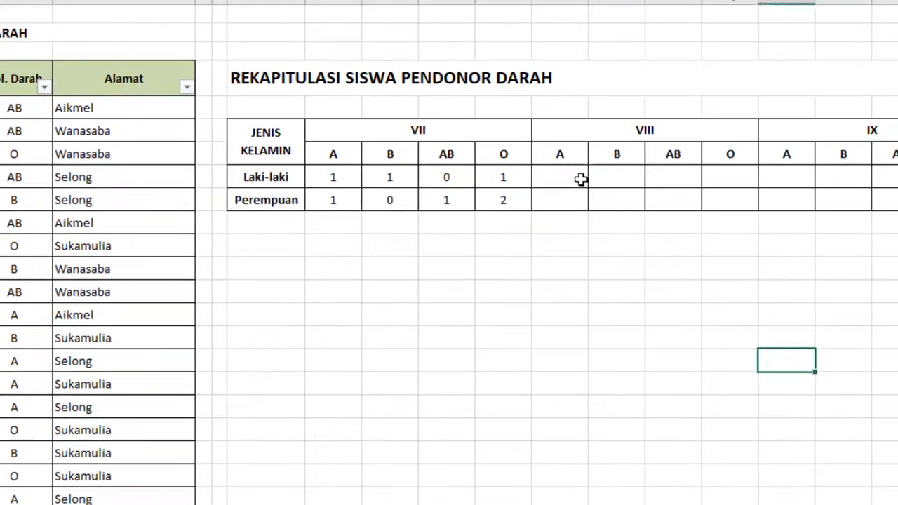
Begin a COUNTIF formula in N8 for Laki-laki in class VIII with the gender range C5:C25 and the criterion "l"
left_click(879, 129)
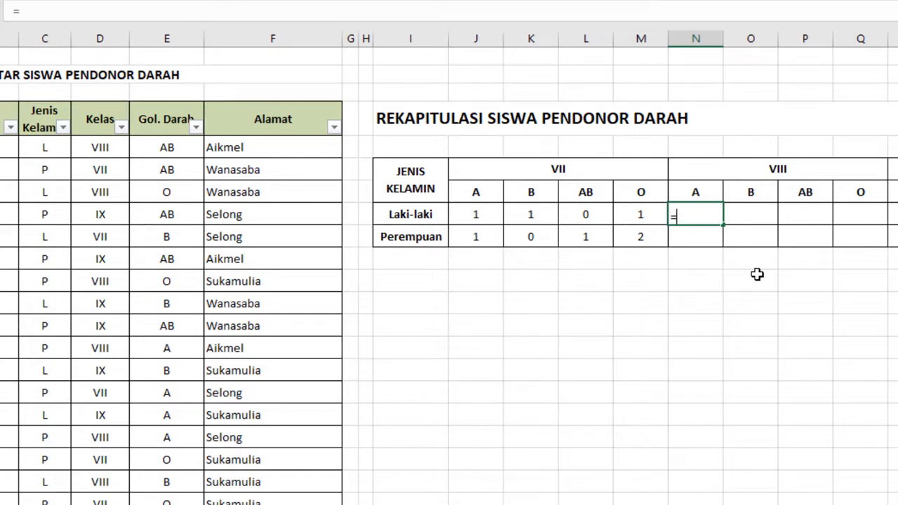
type("COUN")
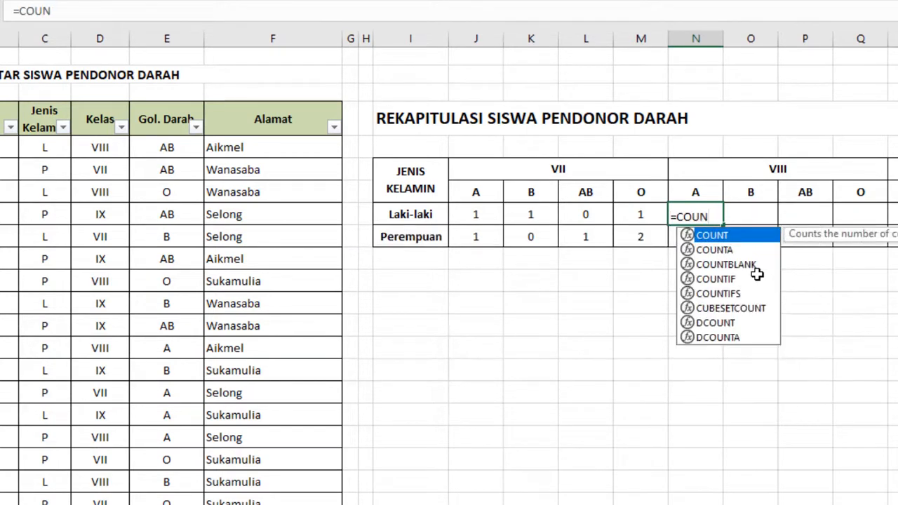
type("TIF")
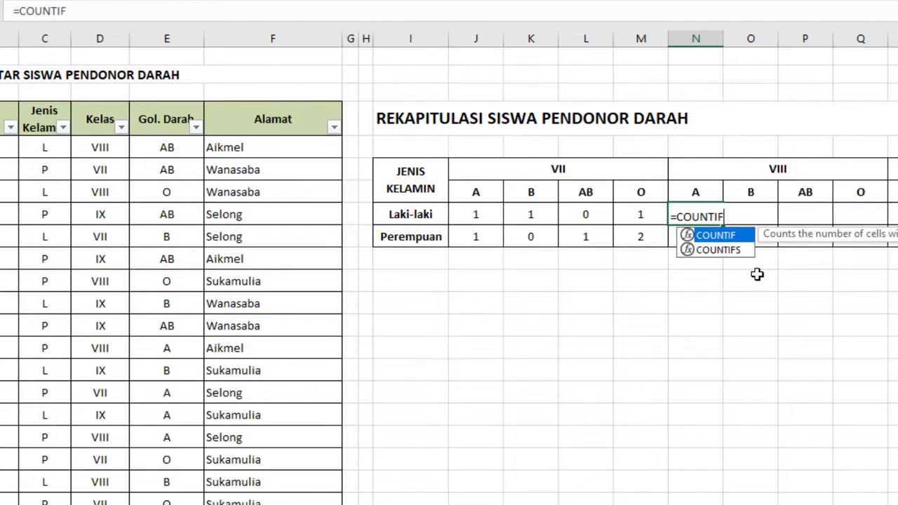
type("(")
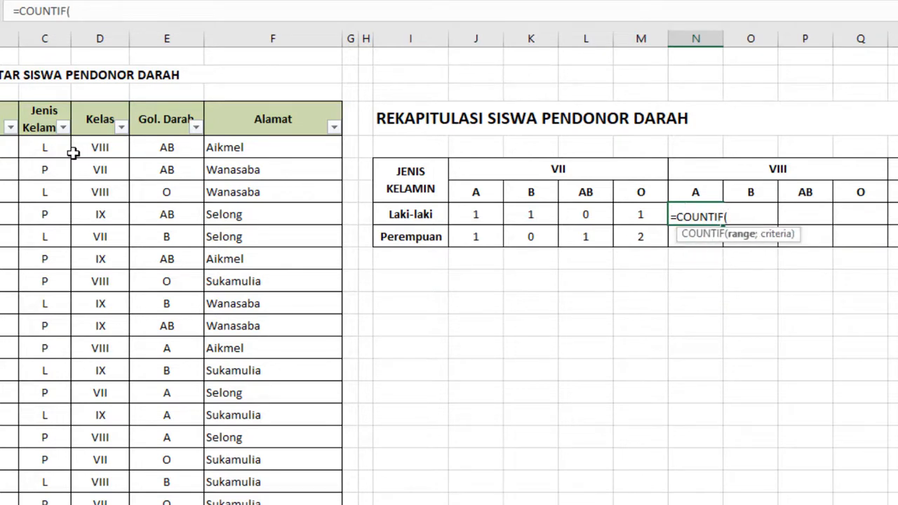
left_click_drag(51, 145, 45, 504)
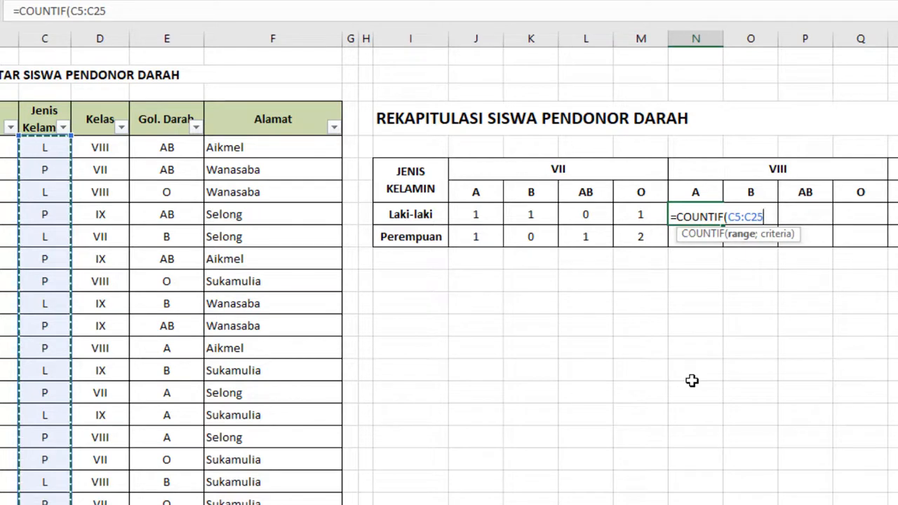
type(";")
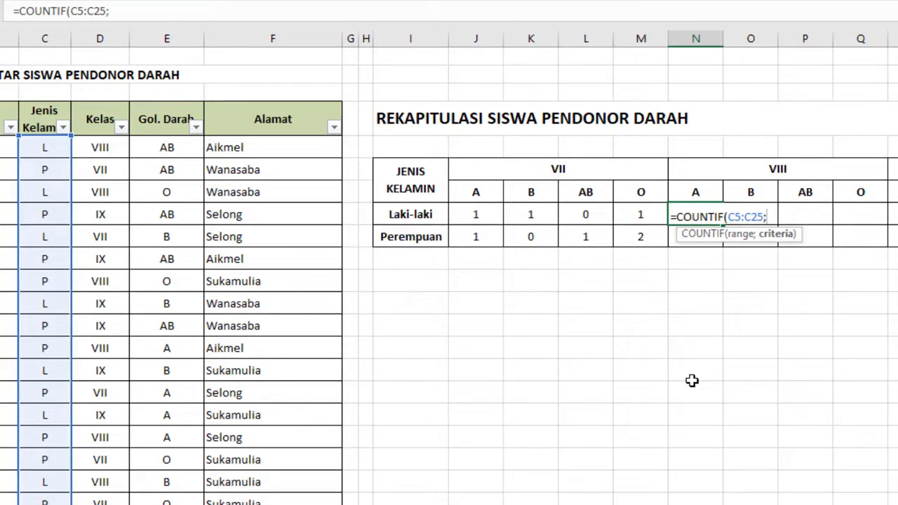
type("\"l\";")
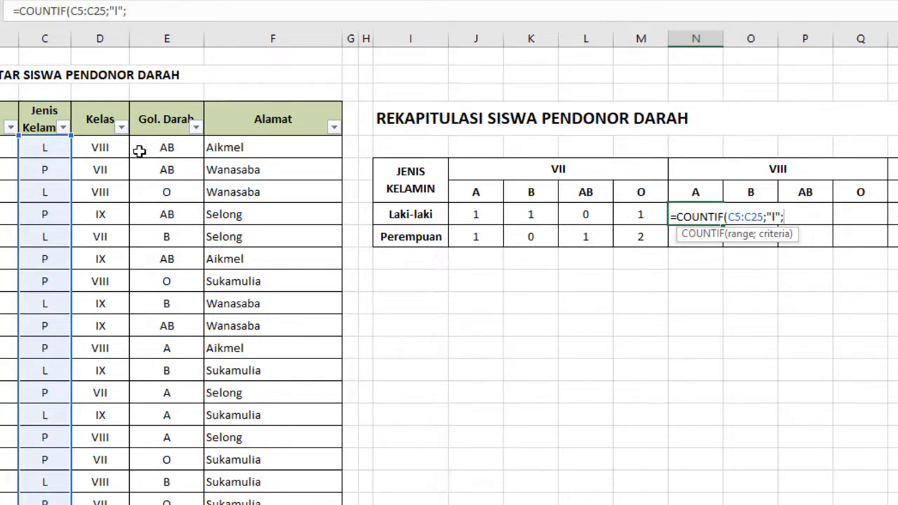
Add the class range D5:D25 with cell N6 as its criterion to the N8 formula
left_click_drag(112, 143, 105, 502)
scroll(176, 428, "up", 1)
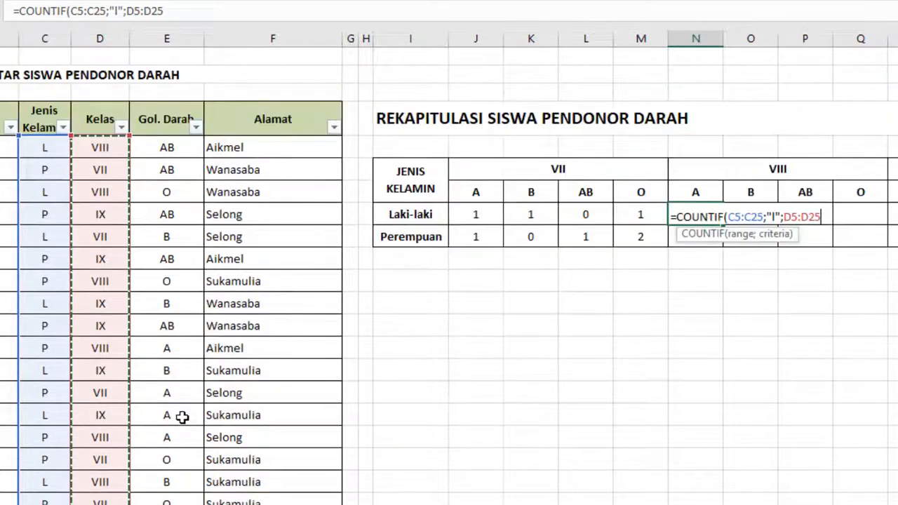
type(";")
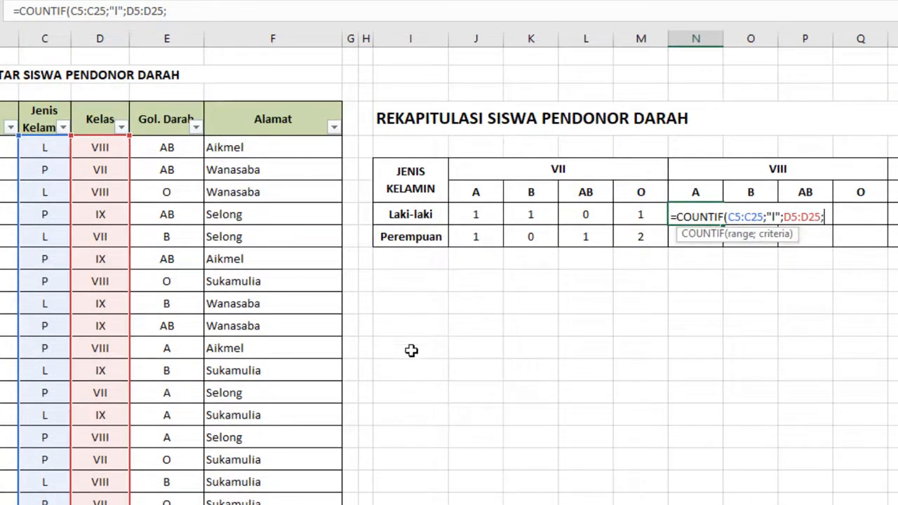
left_click(732, 172)
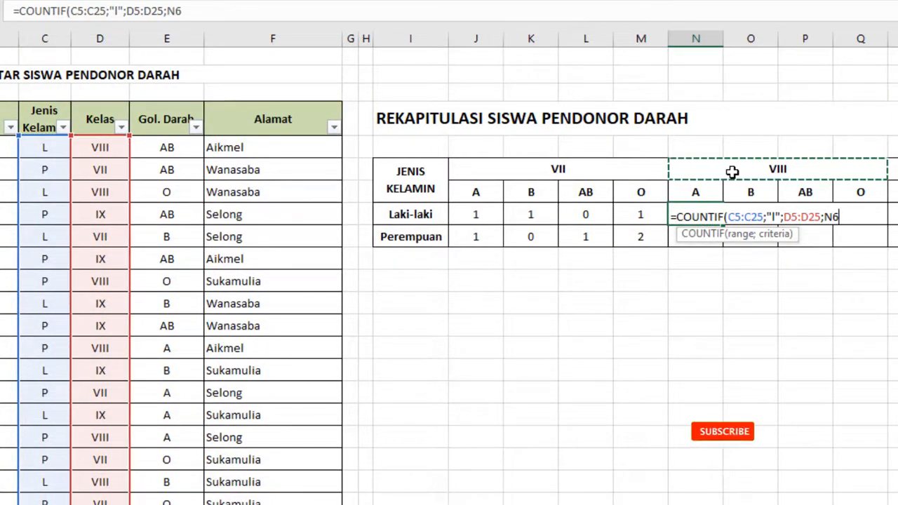
type(";")
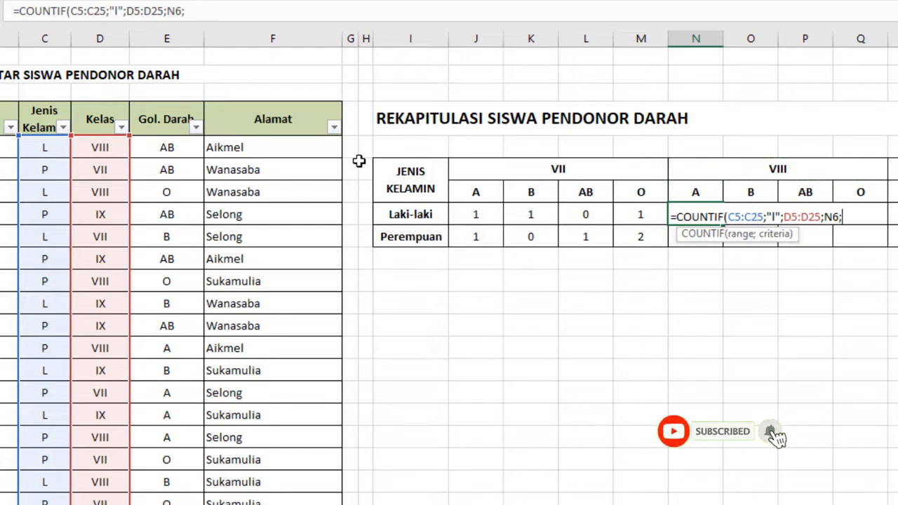
Add the blood type range E5:E25 with cell N7 as its criterion to the N8 formula and close the parenthesis
left_click_drag(175, 147, 186, 502)
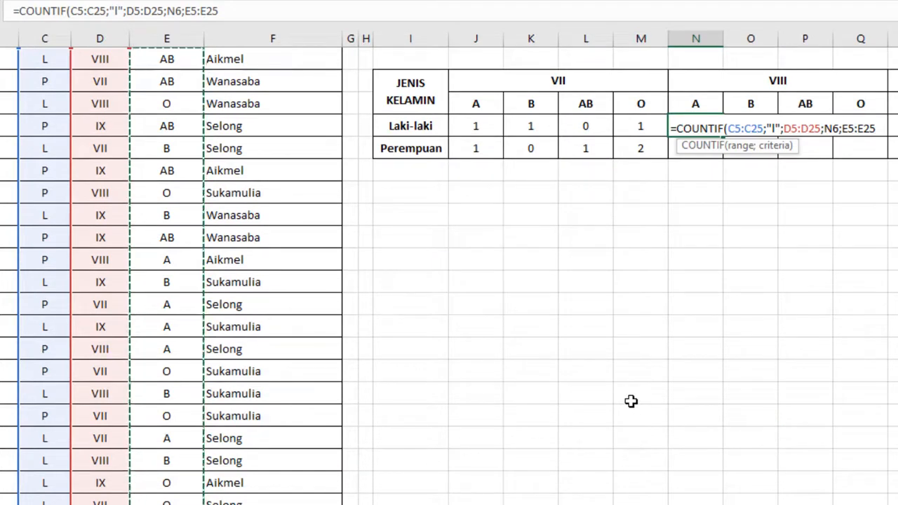
type(";")
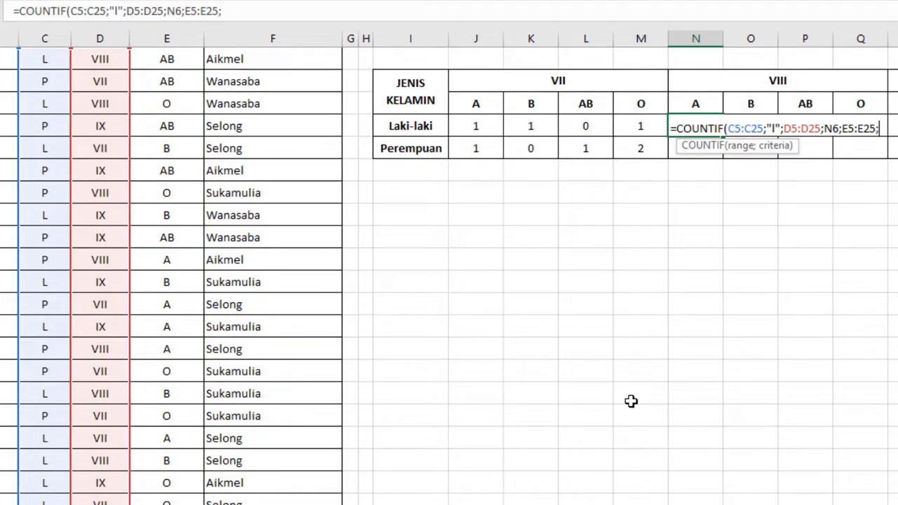
left_click(694, 103)
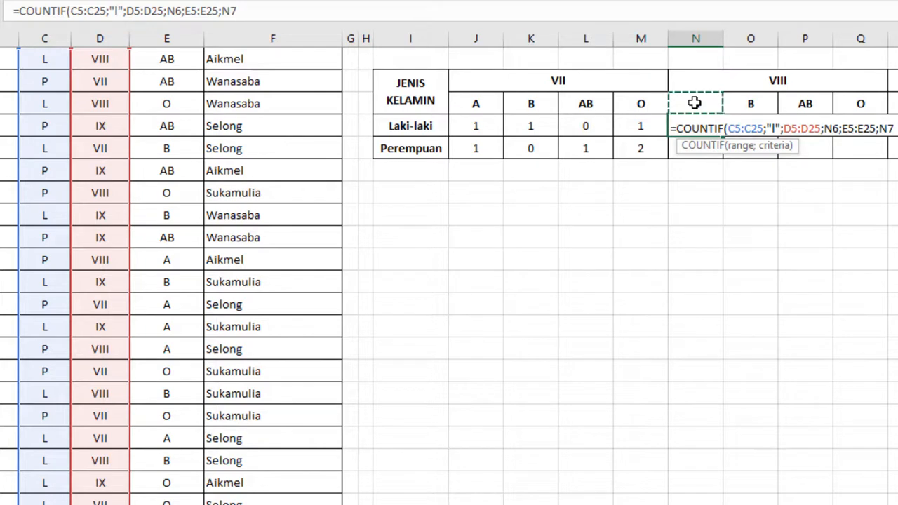
type(")")
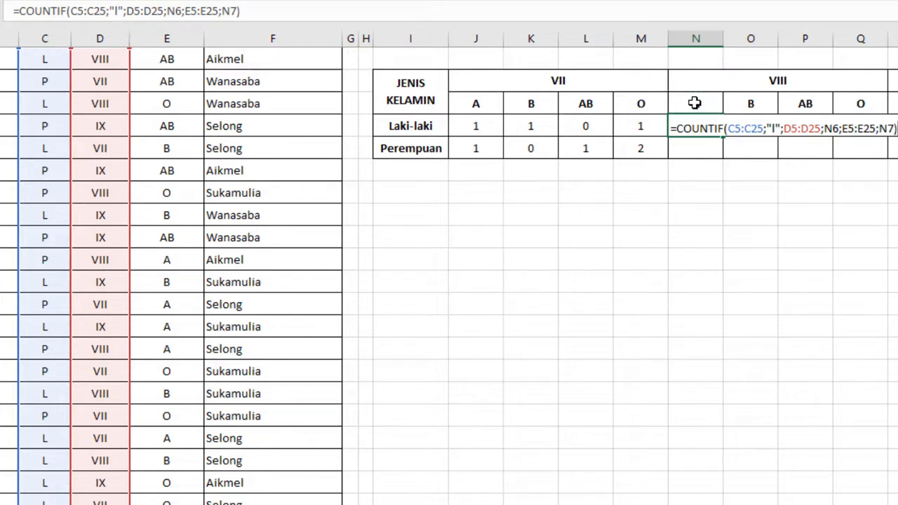
Make the gender range C5:C25 and the class range D5:D25 absolute references in the N8 formula
left_click(736, 127)
key("F4")
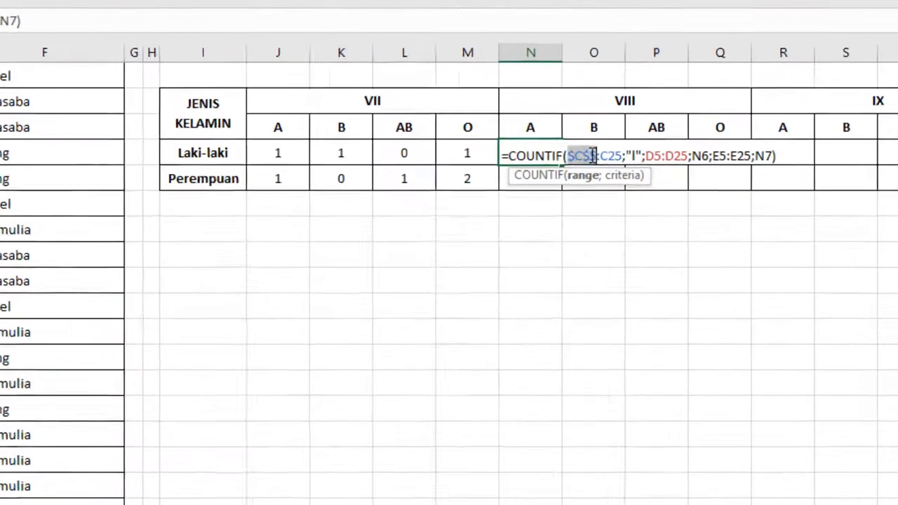
left_click(764, 128)
key("F4")
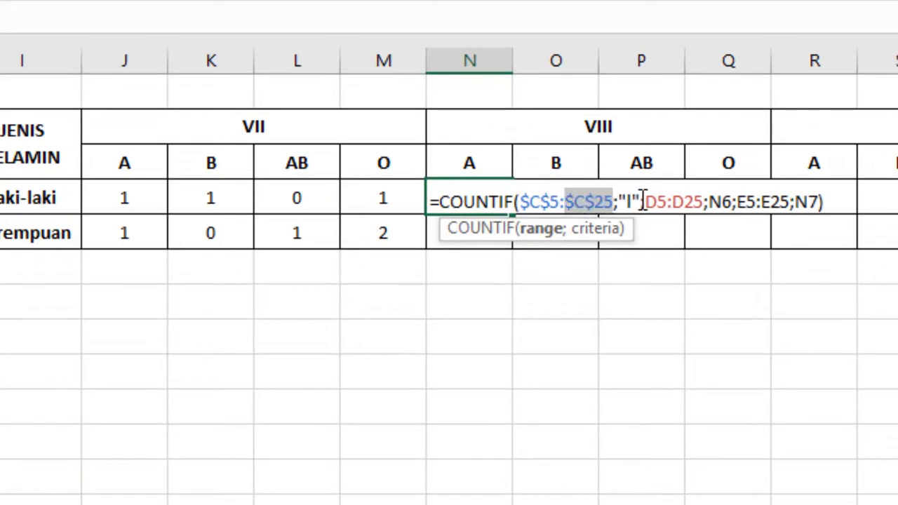
left_click(652, 201)
key("F4")
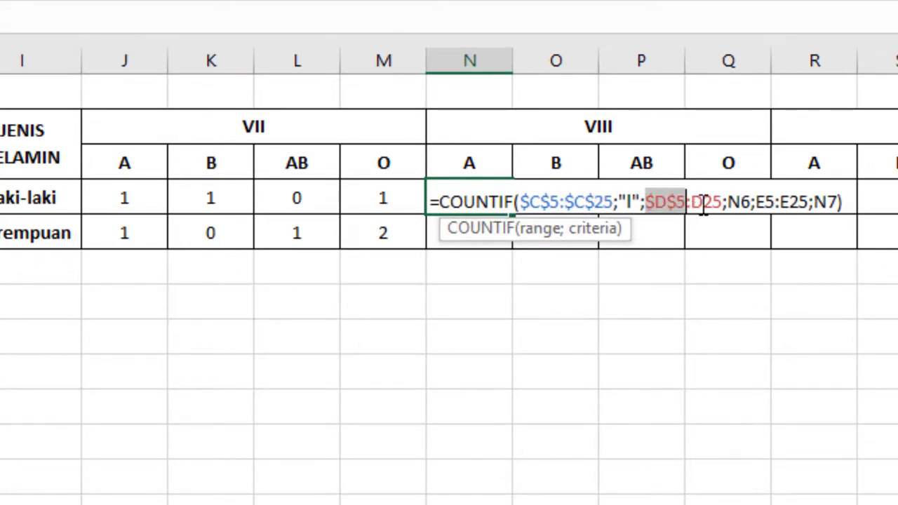
left_click(706, 202)
key("F4")
Make cell N6 and the blood type range E5:E25 absolute in the N8 formula, and try to enter it as COUNTIF
left_click(764, 203)
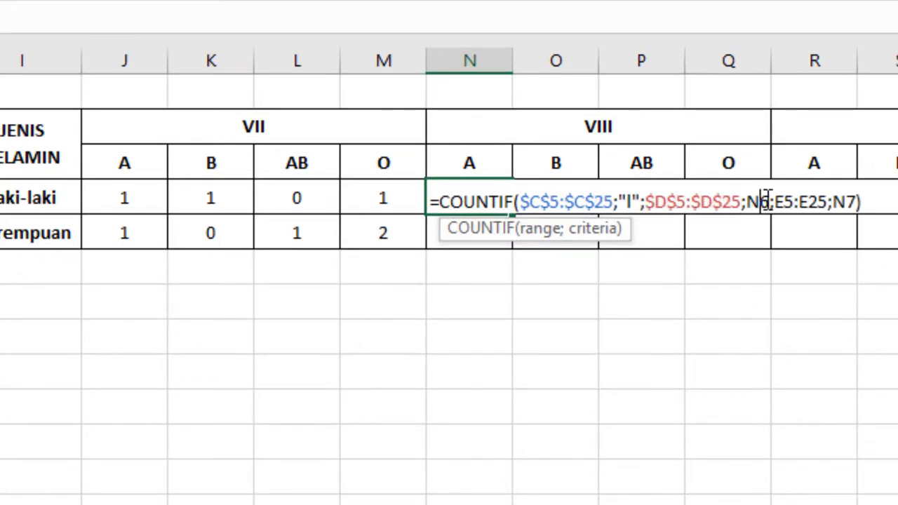
key("F4")
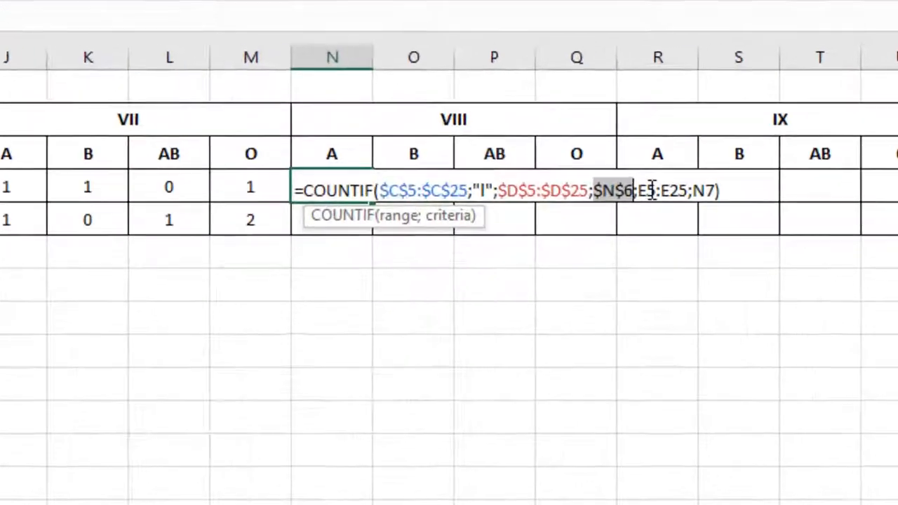
left_click(761, 117)
key("F4")
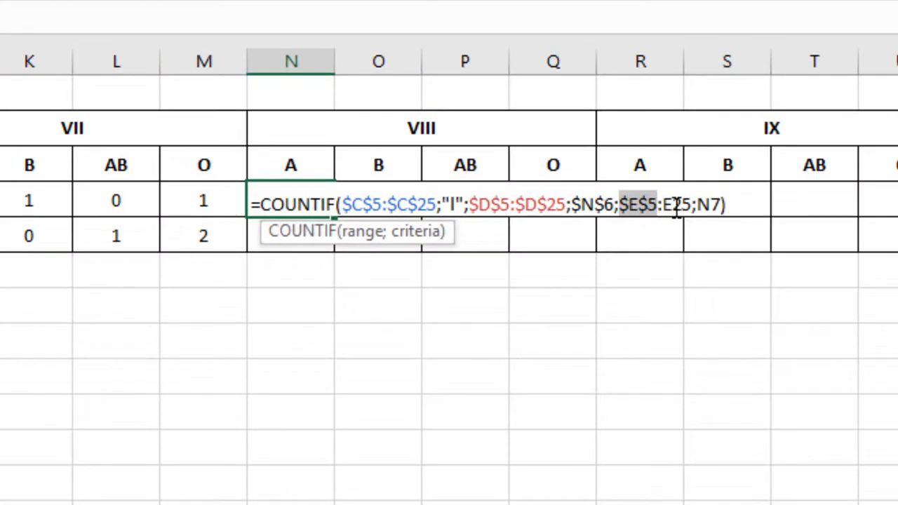
left_click(675, 204)
key("F4")
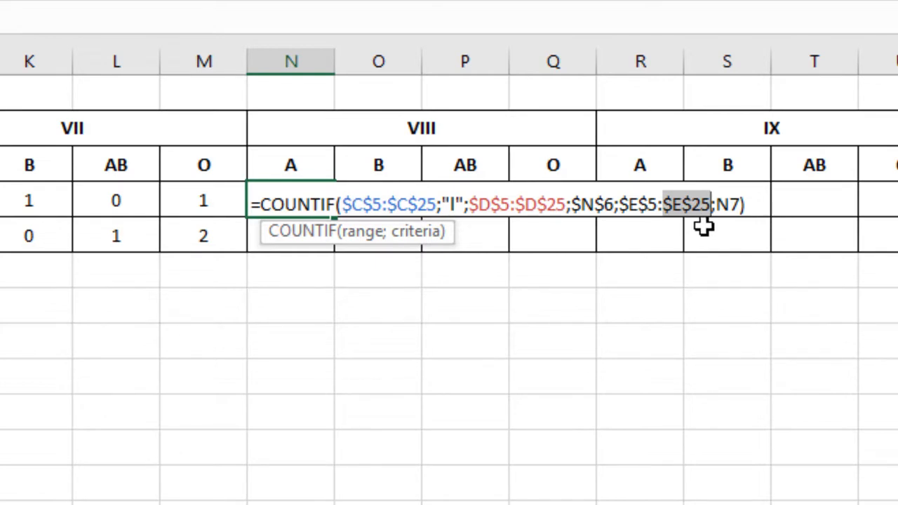
key("Return")
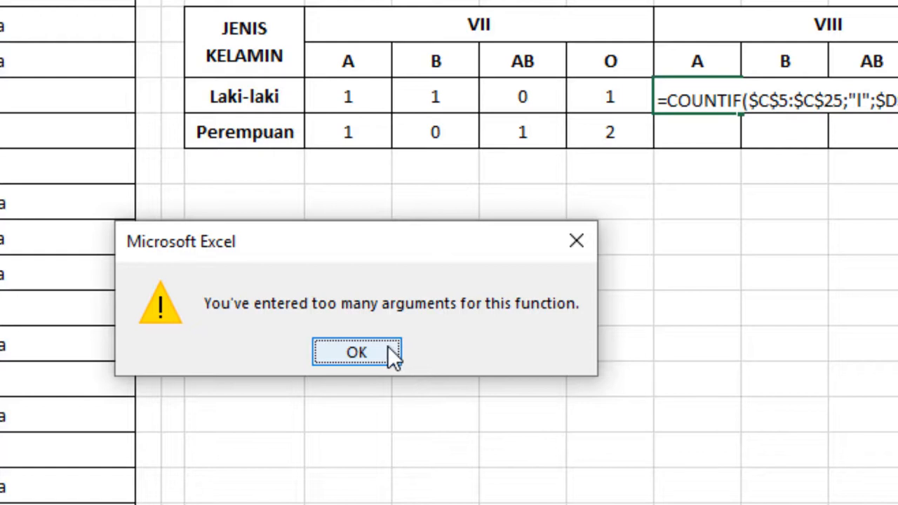
left_click(387, 345)
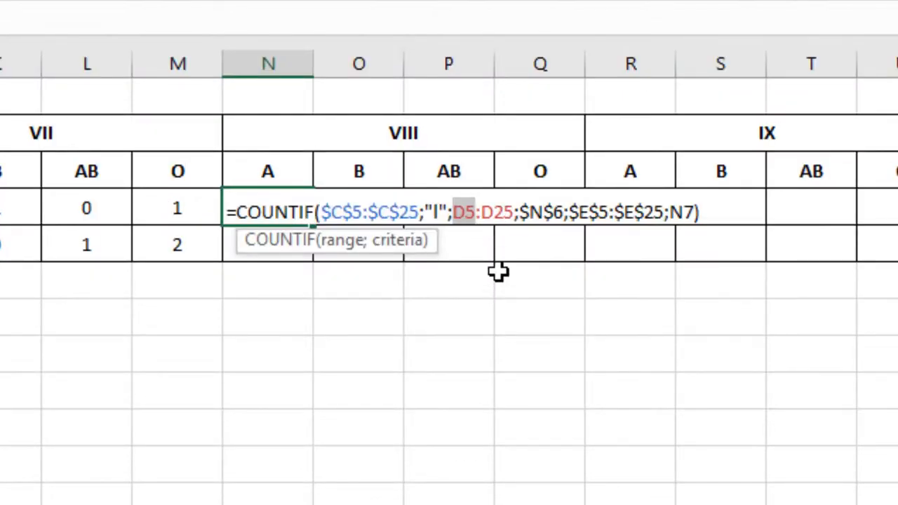
Lock the class range as $D$5:$D$25 again in N8, change the function to COUNTIFS and enter the formula
key("F4")
left_click(514, 212)
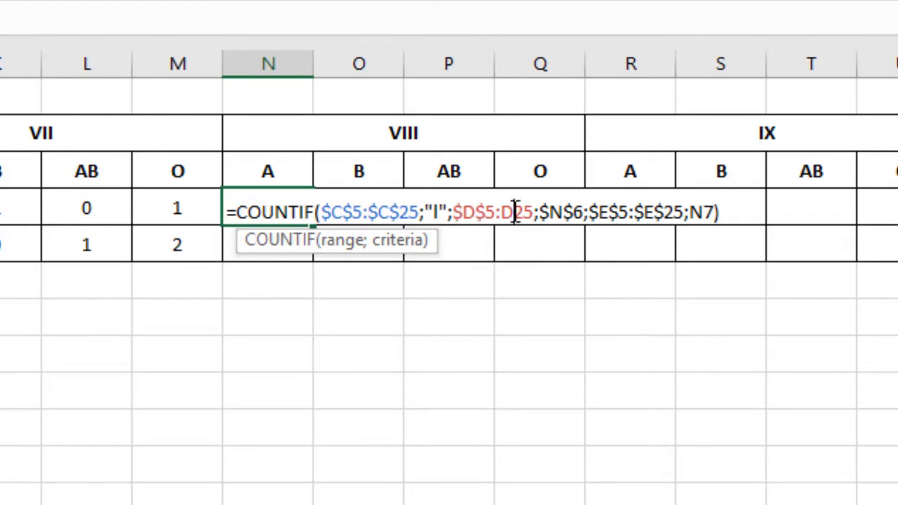
key("F4")
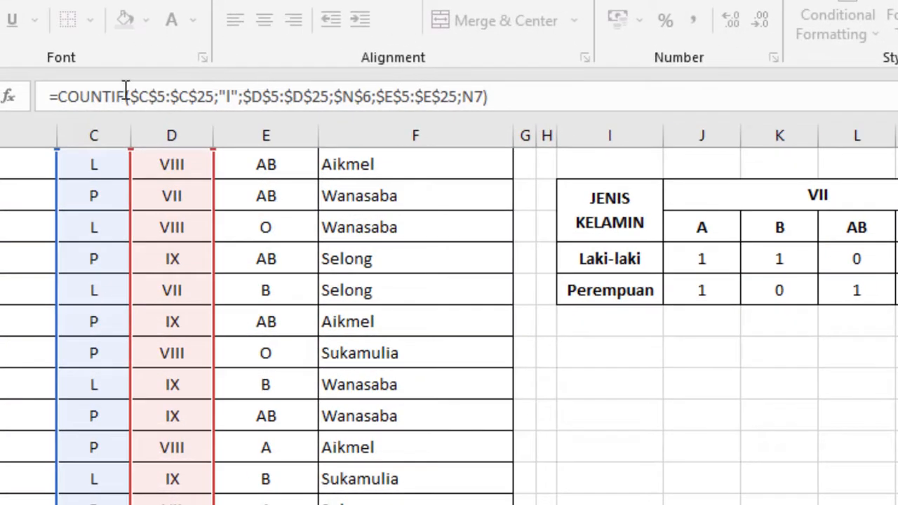
left_click(127, 97)
type("S")
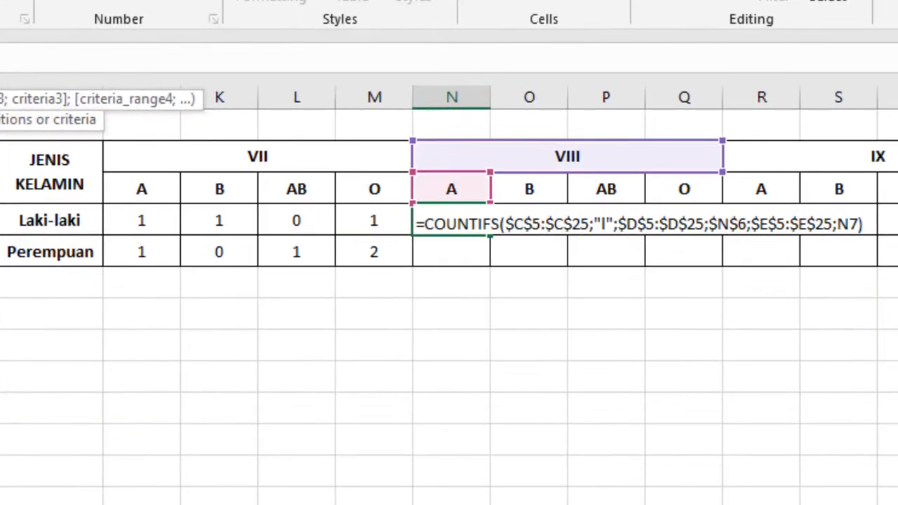
key("Return")
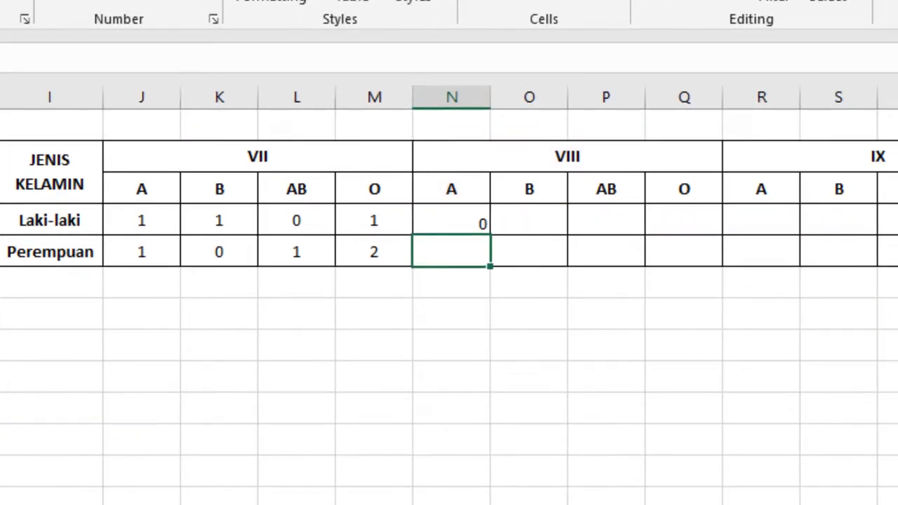
Fill the N8 Laki-laki formula across to Q8 for the remaining class VIII blood types
left_click(438, 201)
left_click(442, 221)
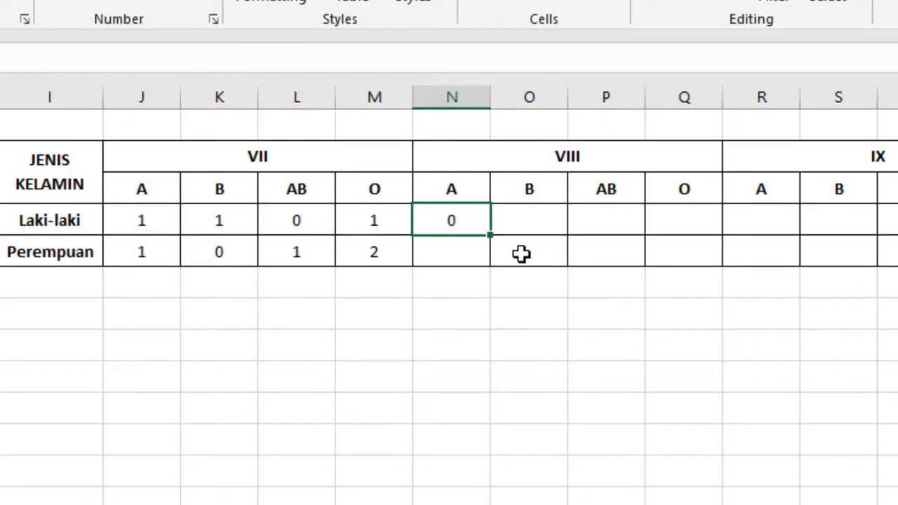
left_click_drag(518, 229, 705, 240)
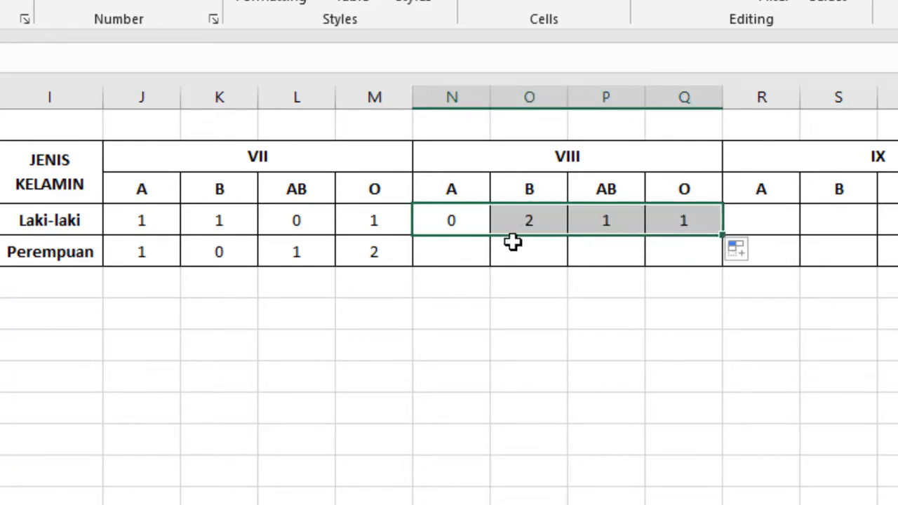
Begin a COUNTIF formula in N9 for Perempuan in class VIII with the gender range C5:C25 and the criterion "p"
left_click(477, 252)
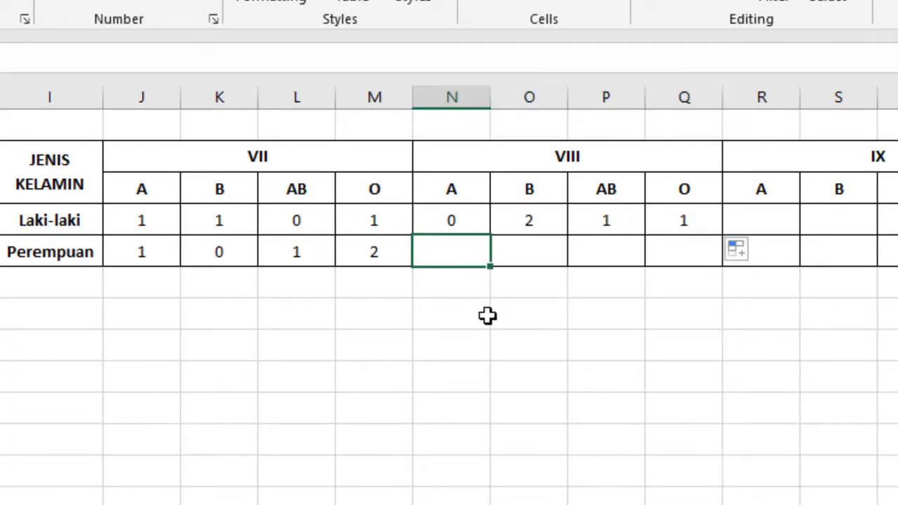
type("=COUN")
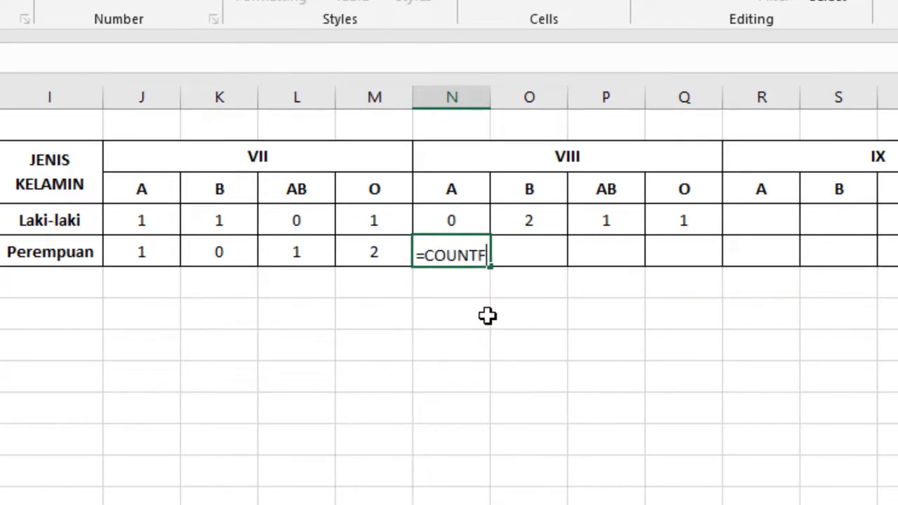
type("TIF(")
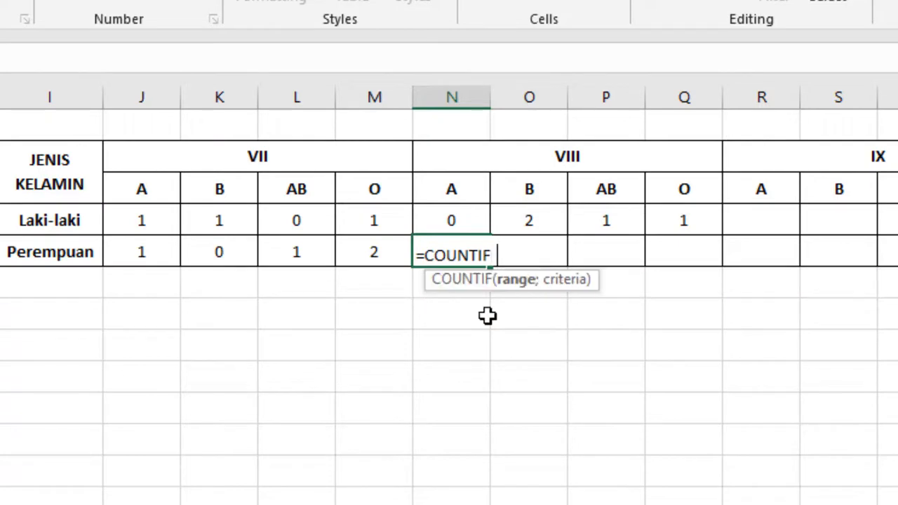
scroll(488, 316, "up", 1)
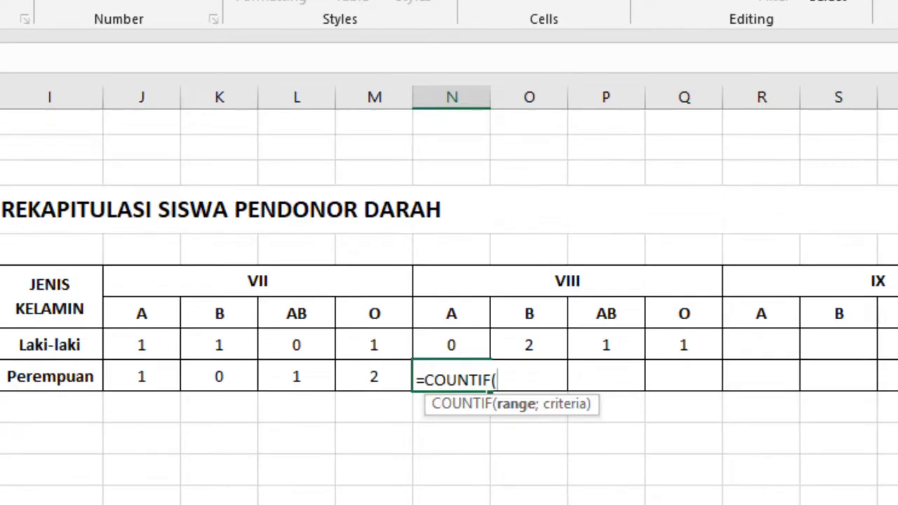
left_click_drag(3, 502, 3, 504)
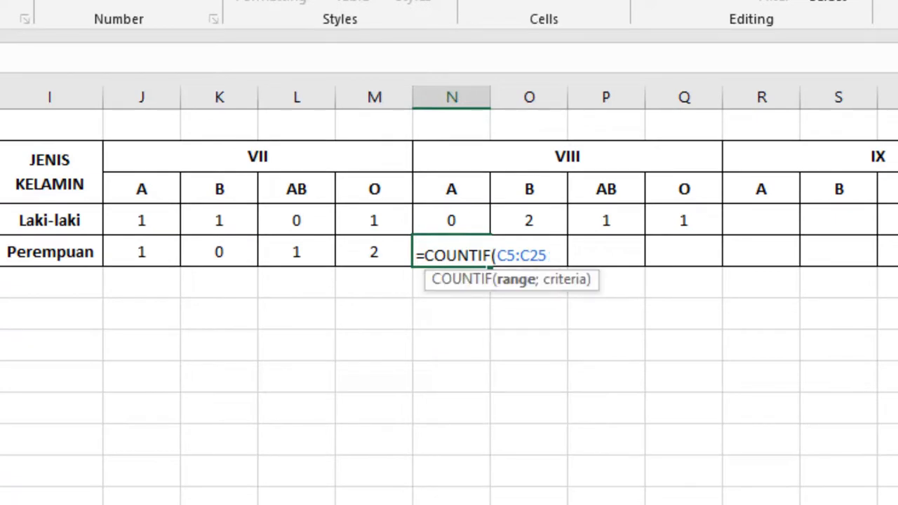
type(";\"p")
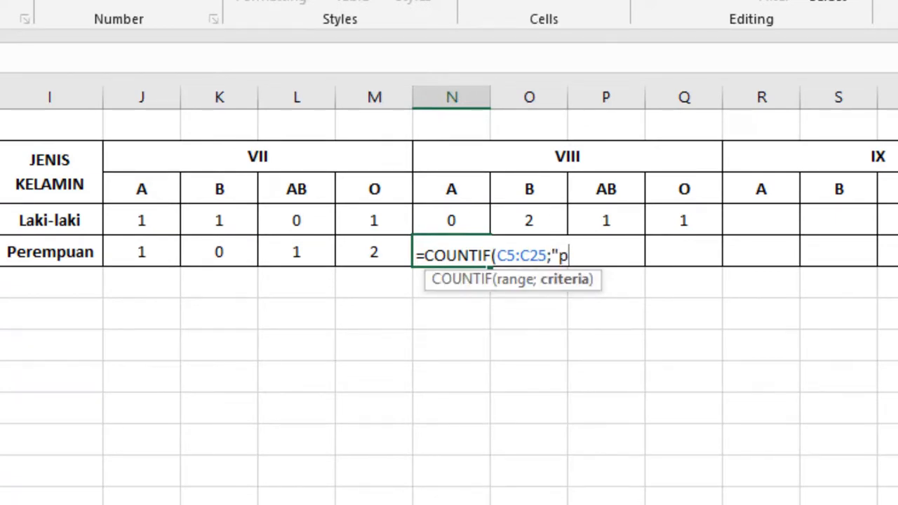
type("\";")
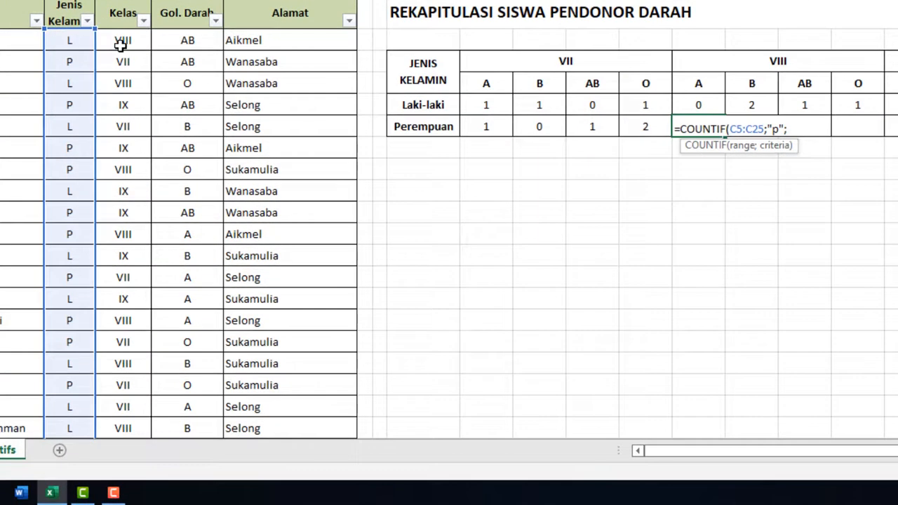
Add the class range D5:D25 with cell N6 as its criterion to the N9 formula
left_click_drag(120, 43, 131, 427)
type(";N6")
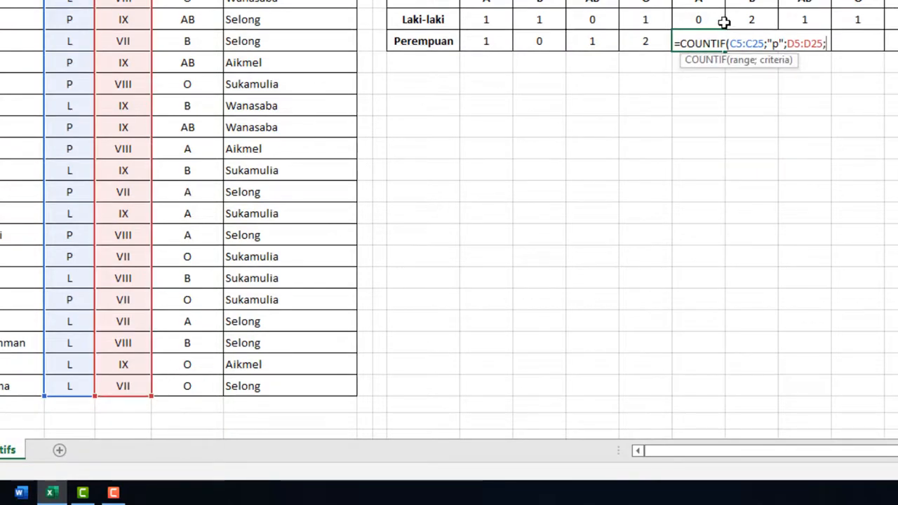
type(";")
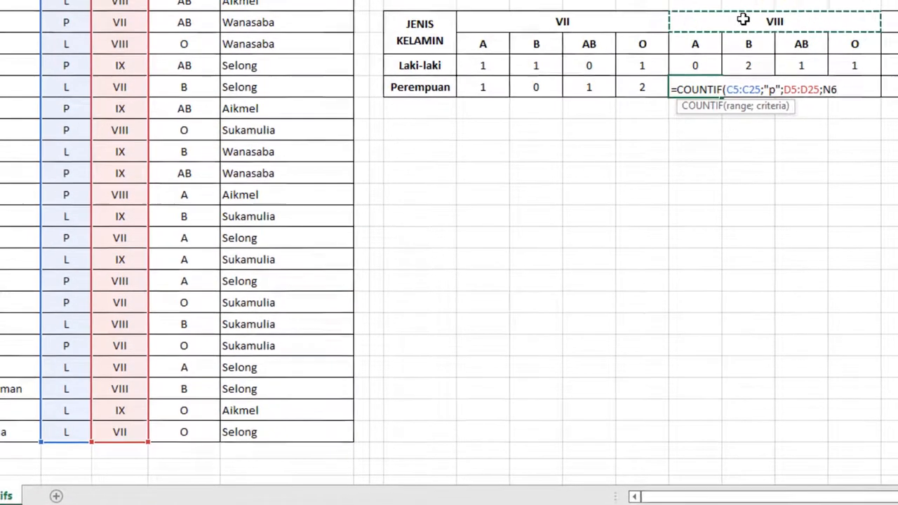
Add the blood type range E5:E25 with cell N7 as its criterion to the N9 formula and close the parenthesis
scroll(232, 117, "up", 1)
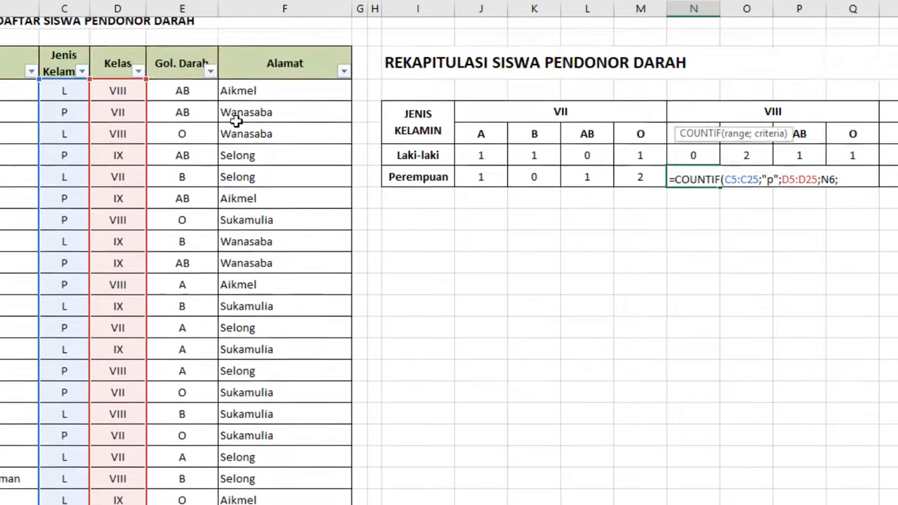
left_click_drag(194, 94, 181, 461)
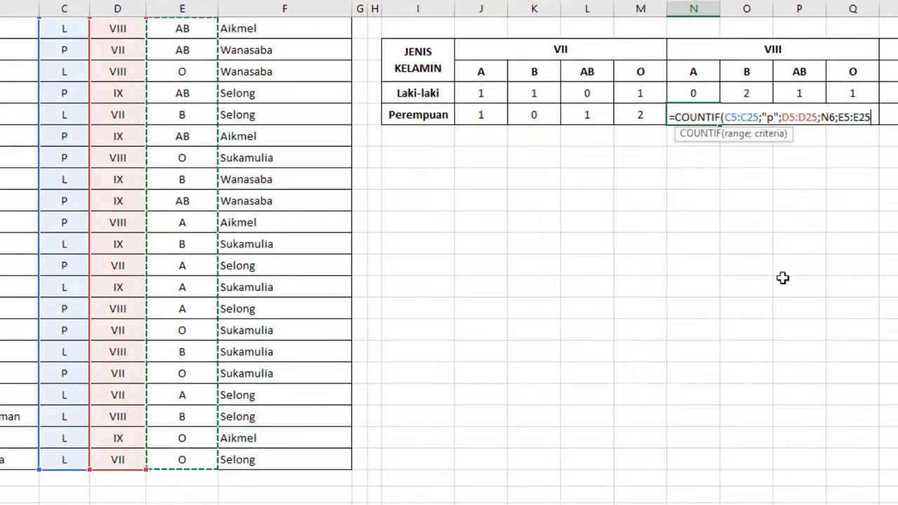
type(";")
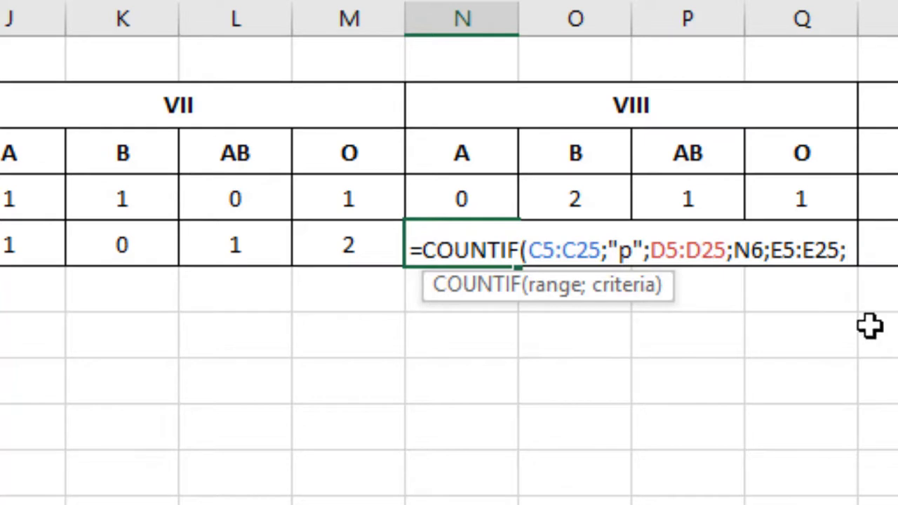
left_click(486, 160)
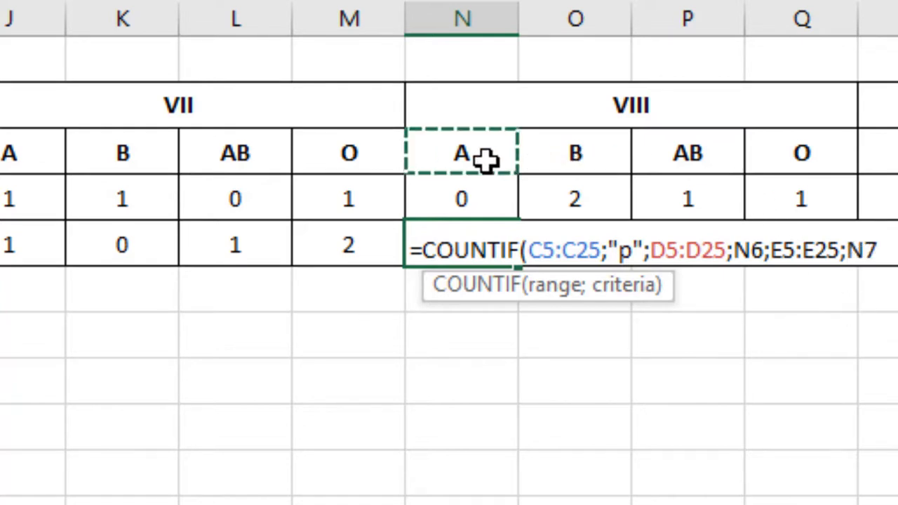
type(")")
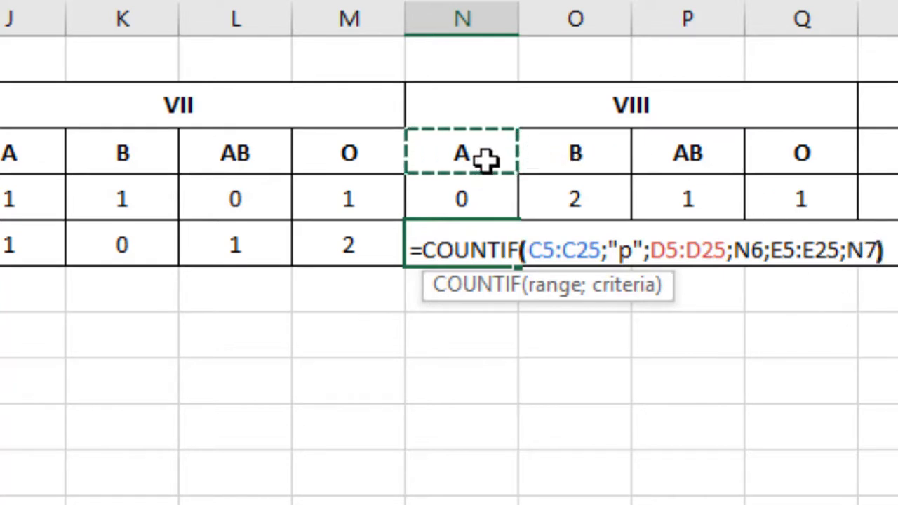
Make the gender range C5:C25 and the class range D5:D25 absolute references in the N9 formula
left_click(569, 250)
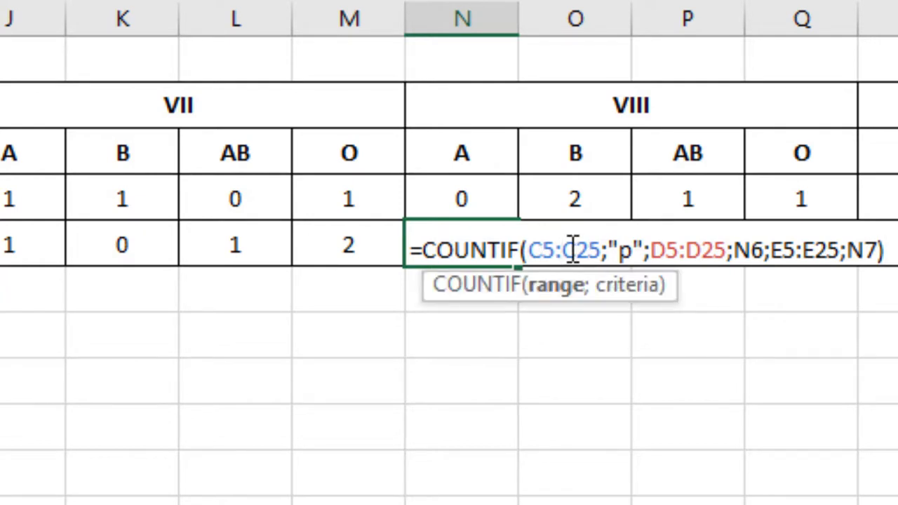
key("F4")
left_click(544, 250)
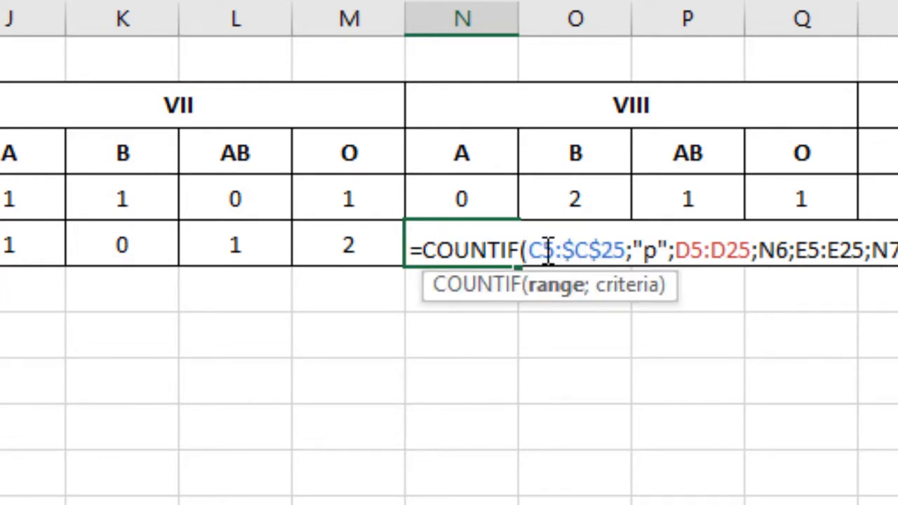
key("F4")
left_click(714, 250)
key("F4")
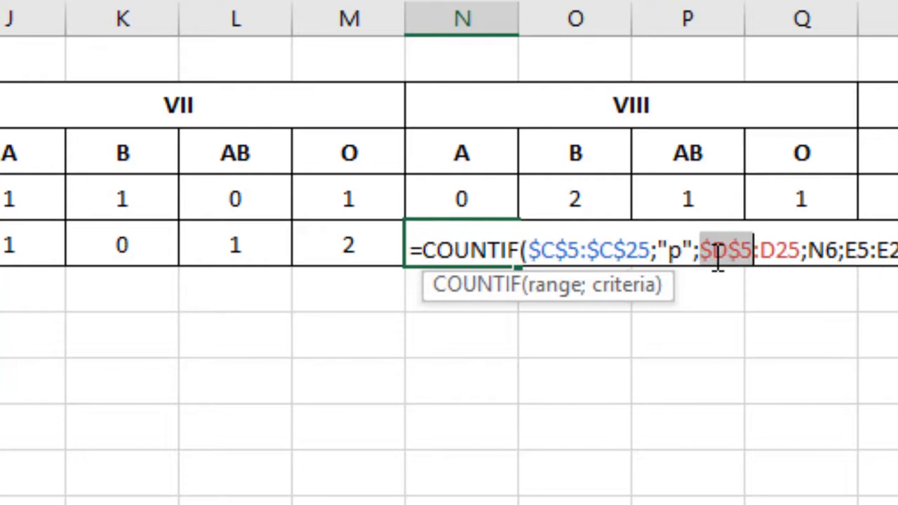
left_click(784, 251)
key("F4")
Make cell N6 and the blood type range E5:E25 absolute in the N9 formula, and try to enter it as COUNTIF
left_click(672, 263)
key("F4")
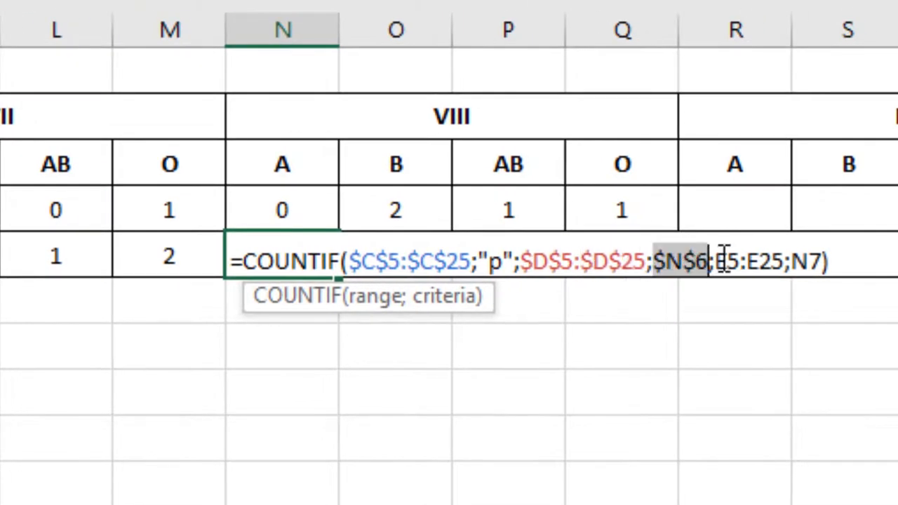
left_click(730, 256)
key("F4")
left_click(786, 254)
key("F4")
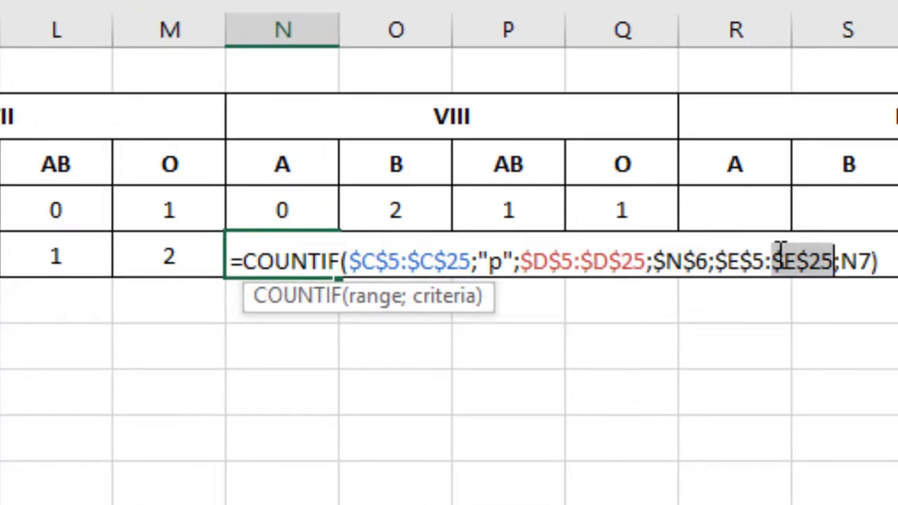
key("Return")
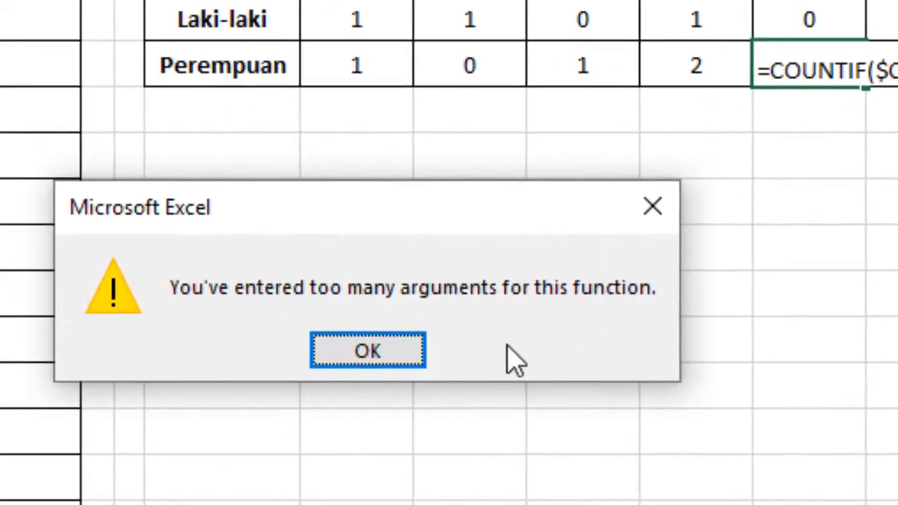
Correct the function name in the N9 formula to COUNTIFS and enter the formula
left_click(388, 345)
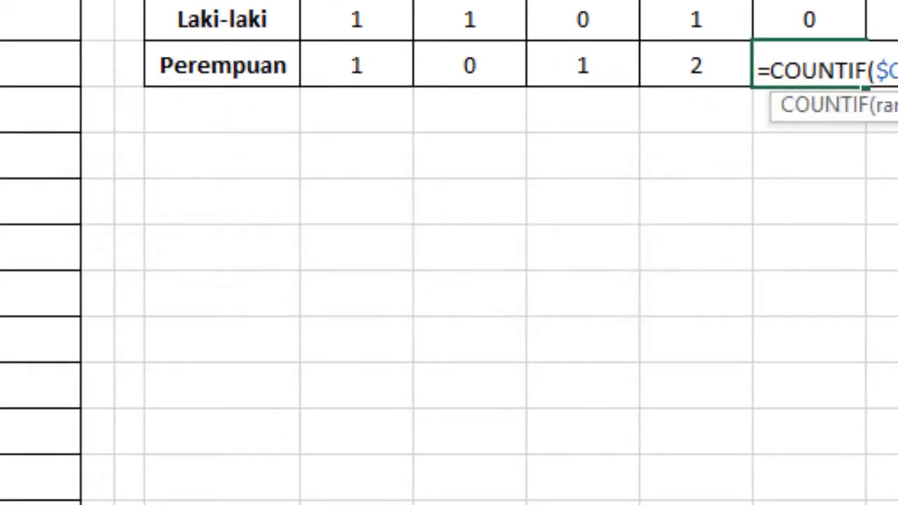
left_click(165, 173)
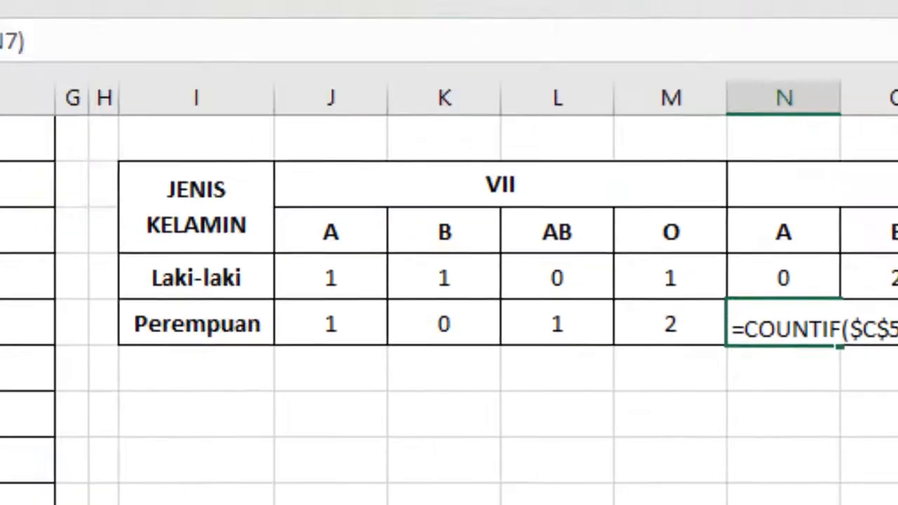
type("S")
key("Return")
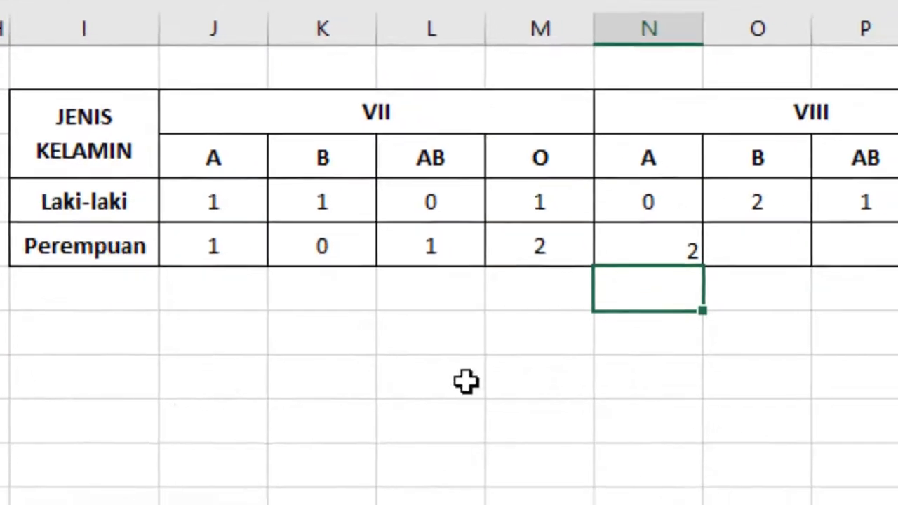
Center cell N9 and fill its formula across to Q9 for the remaining class VIII blood types
left_click(519, 203)
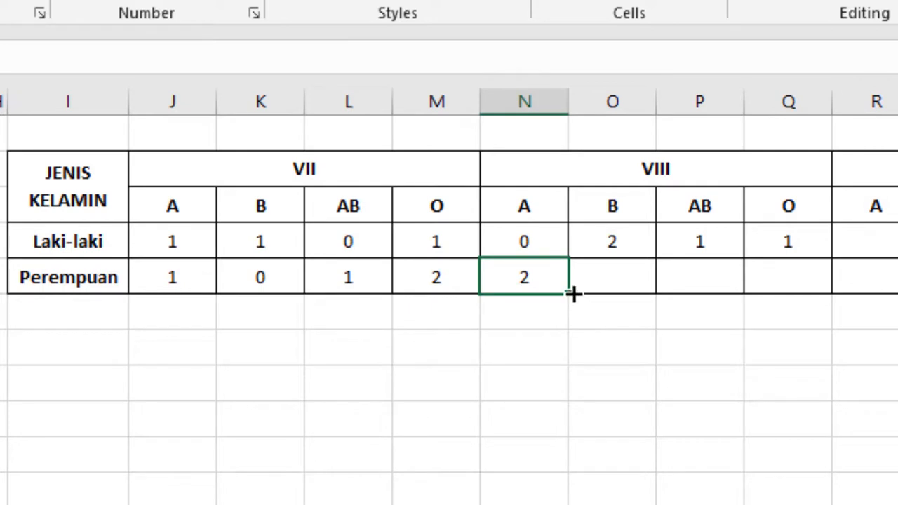
left_click_drag(571, 293, 804, 297)
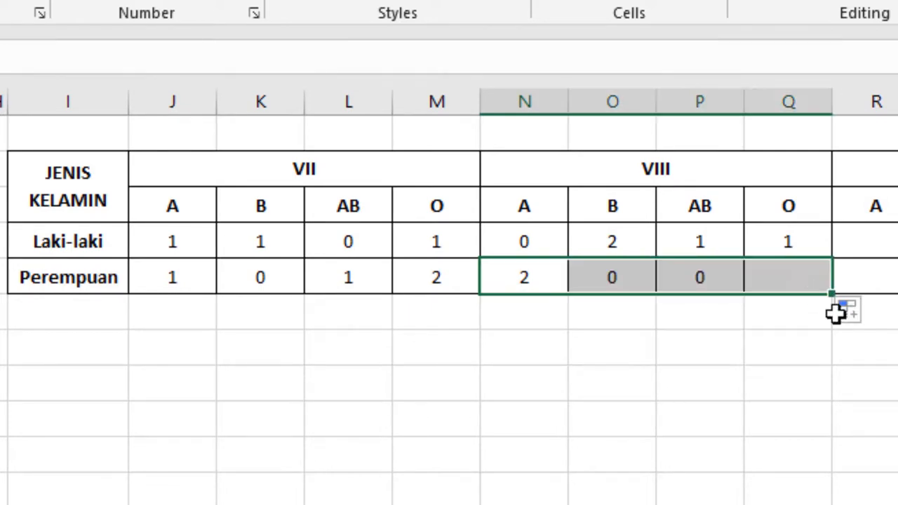
left_click(854, 481)
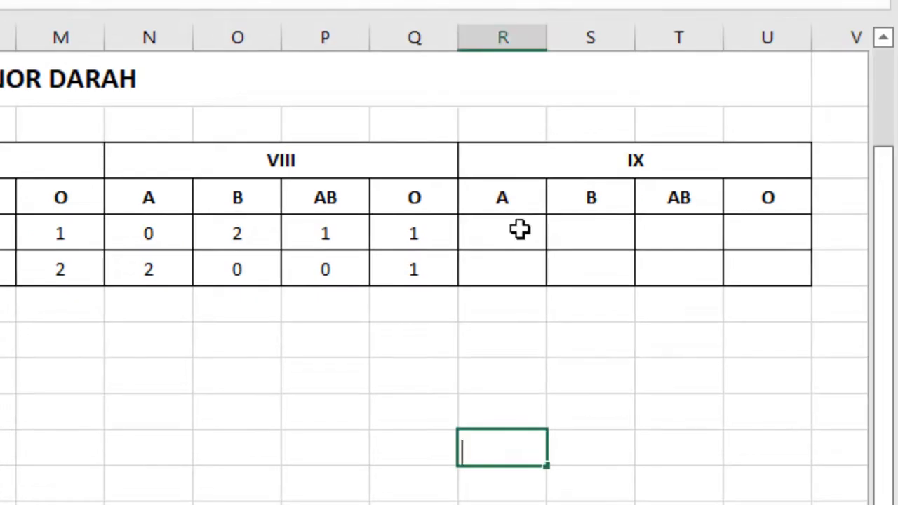
Start a COUNTIFS formula in R8 with the absolute gender range $C$5:$C$25 and the criterion "L"
left_click(891, 239)
left_click_drag(888, 379, 885, 313)
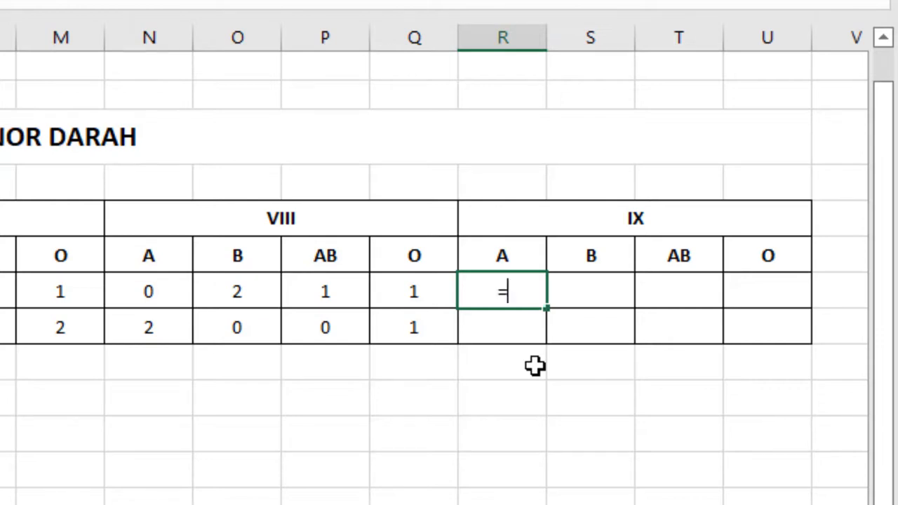
type("COUN")
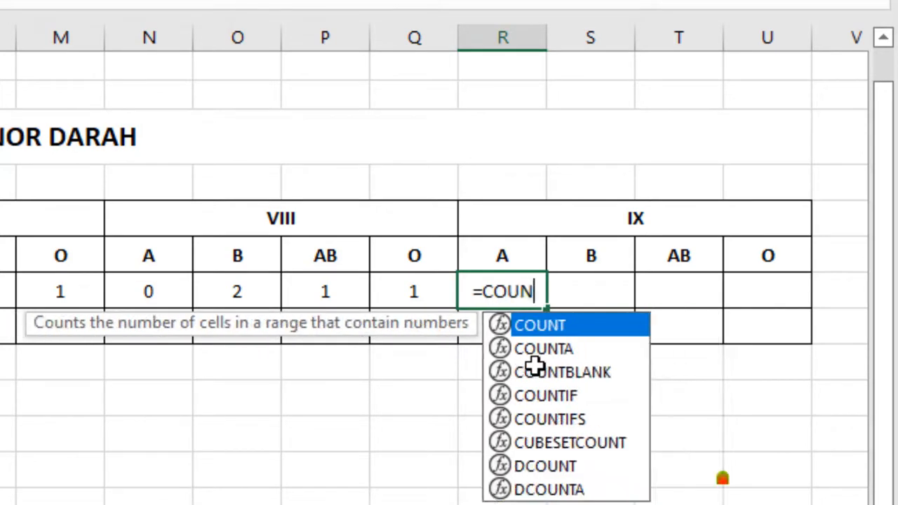
type("TIFS(")
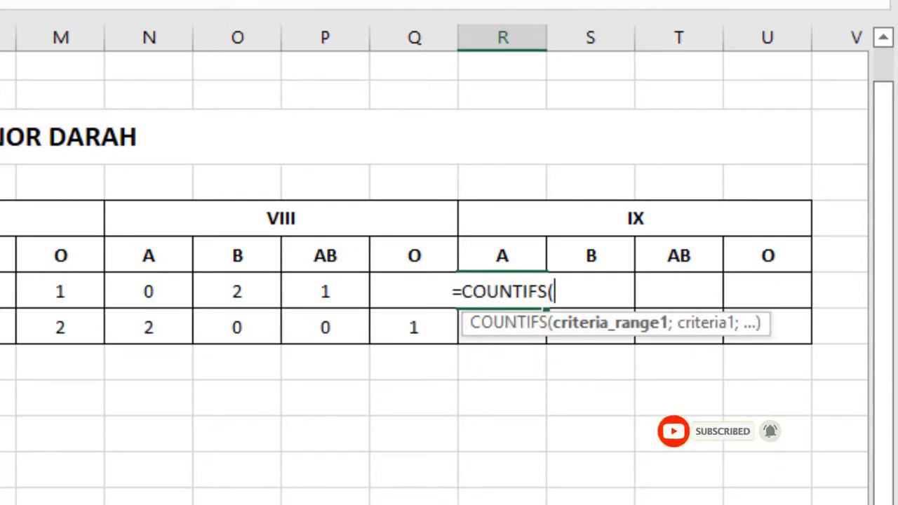
left_click_drag(252, 92, 246, 504)
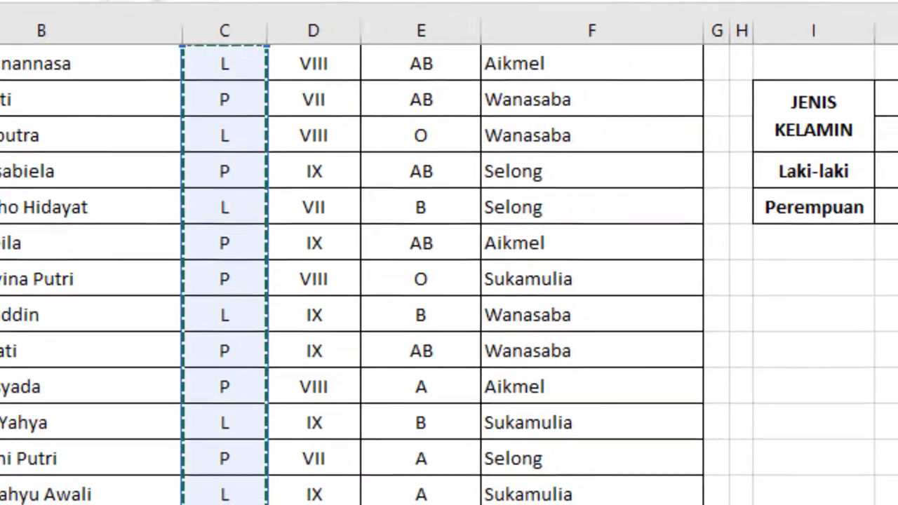
key("F4")
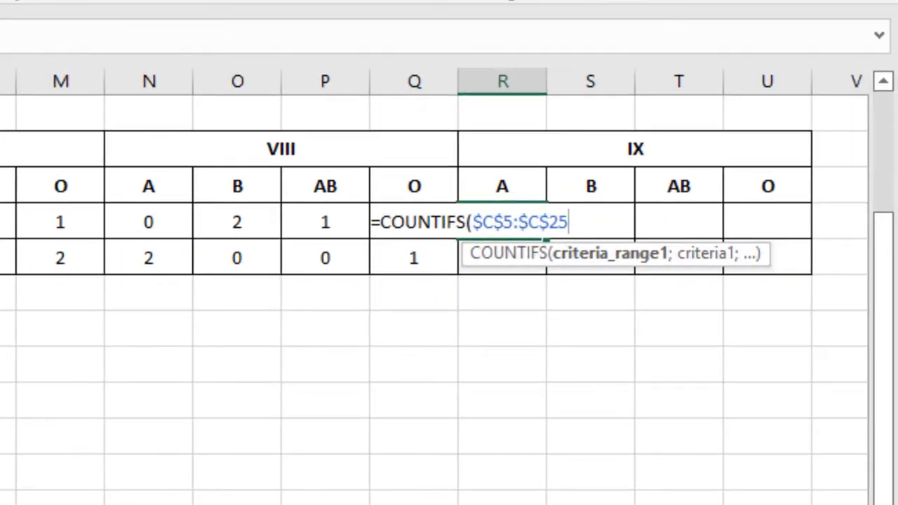
type(";\"L")
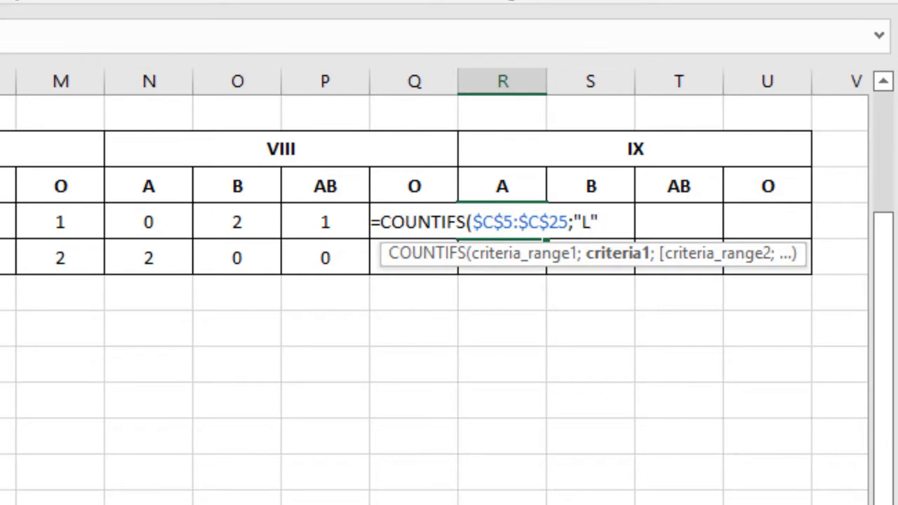
Add the absolute class range $D$5:$D$25 with $R$6 as its criterion to the R8 formula
type(";")
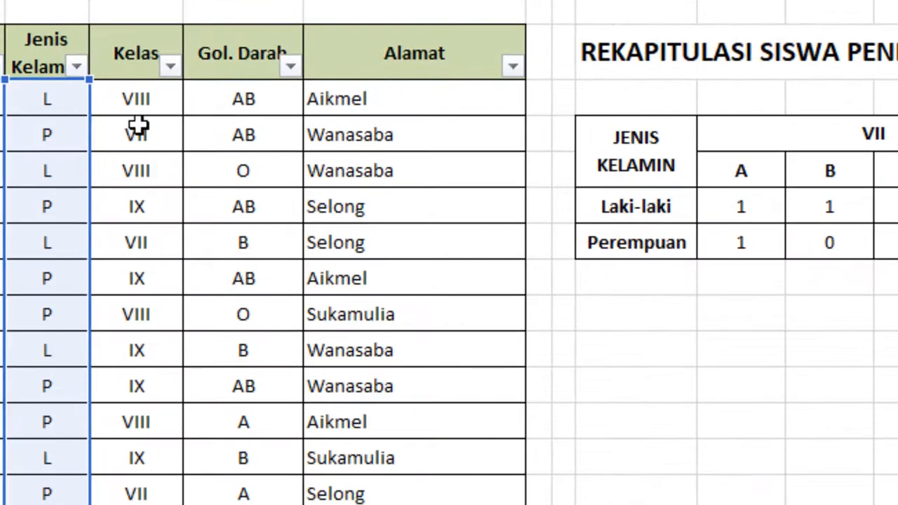
left_click_drag(153, 96, 161, 504)
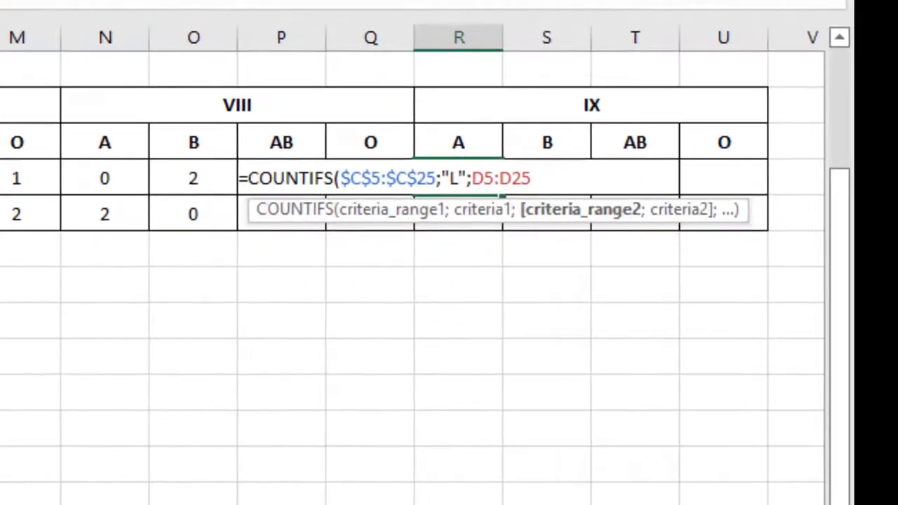
key("F4")
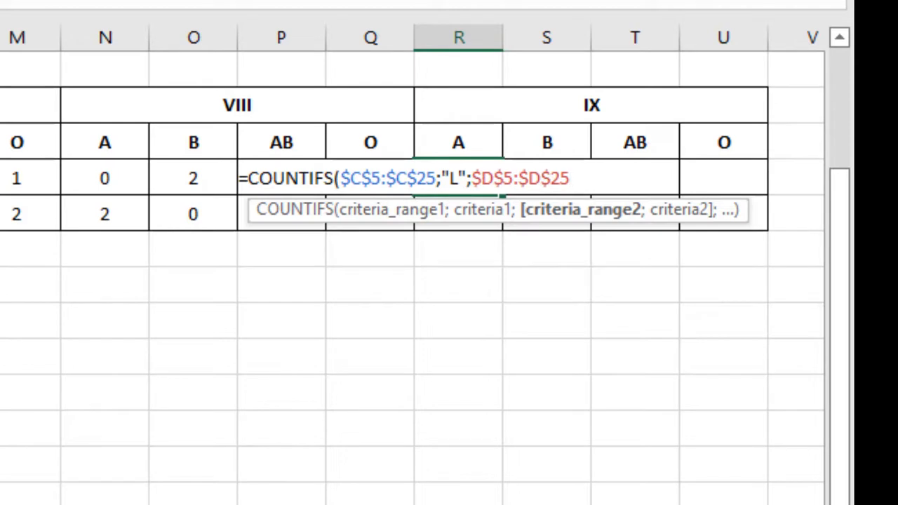
type(";")
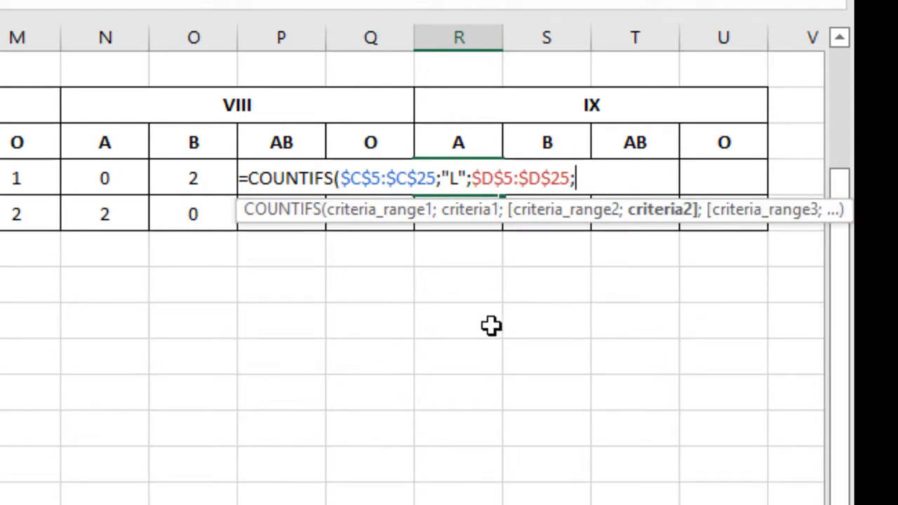
left_click(535, 108)
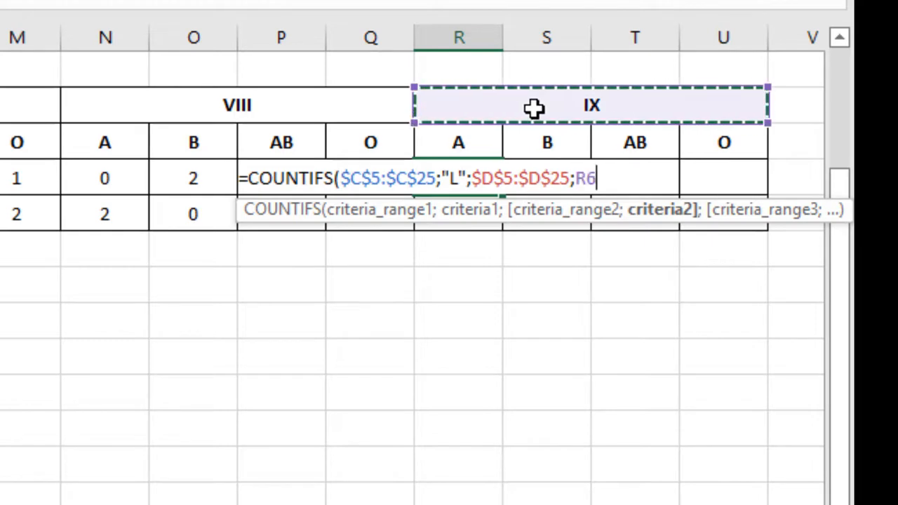
key("F4")
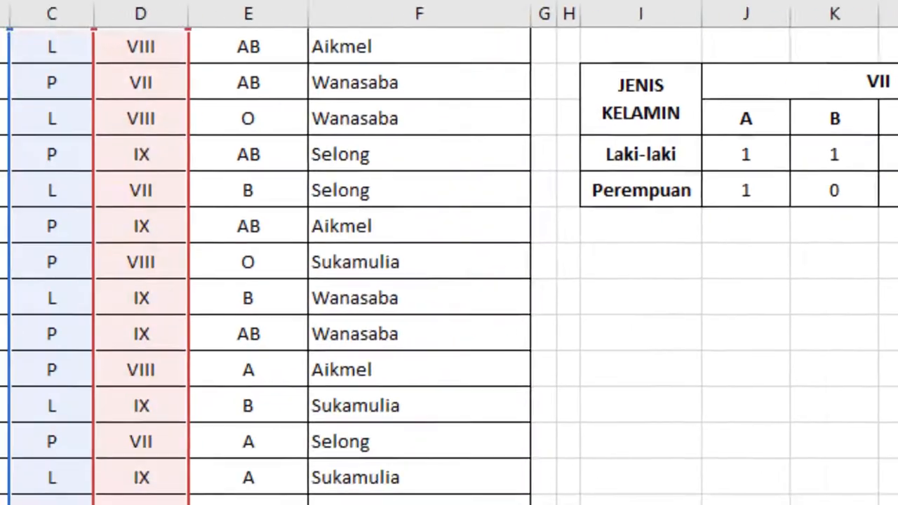
Add the absolute blood type range $E$5:$E$25 with cell R7 as its criterion, and enter the R8 formula
scroll(616, 287, "up", 1)
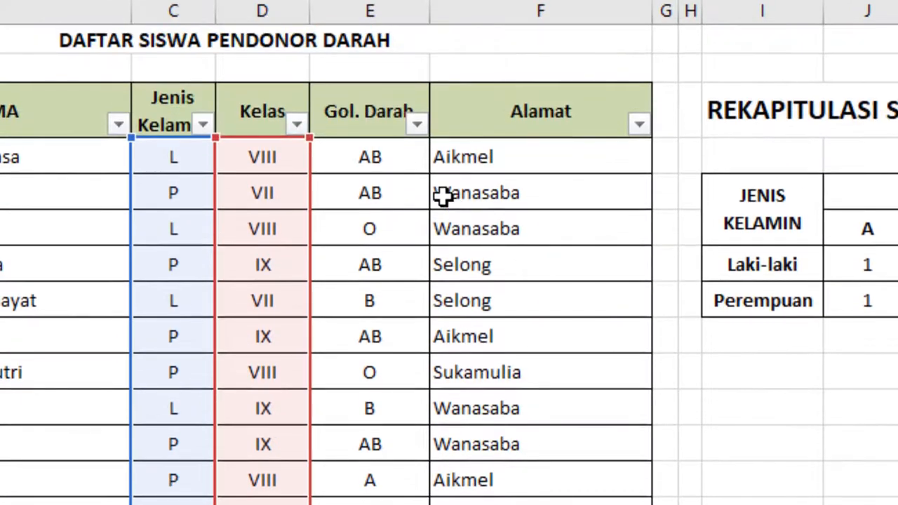
left_click_drag(393, 154, 387, 502)
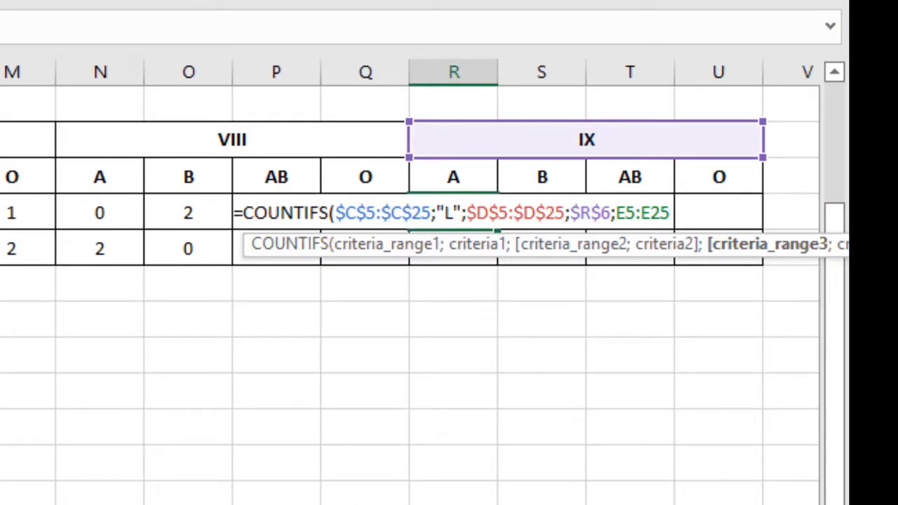
key("F4")
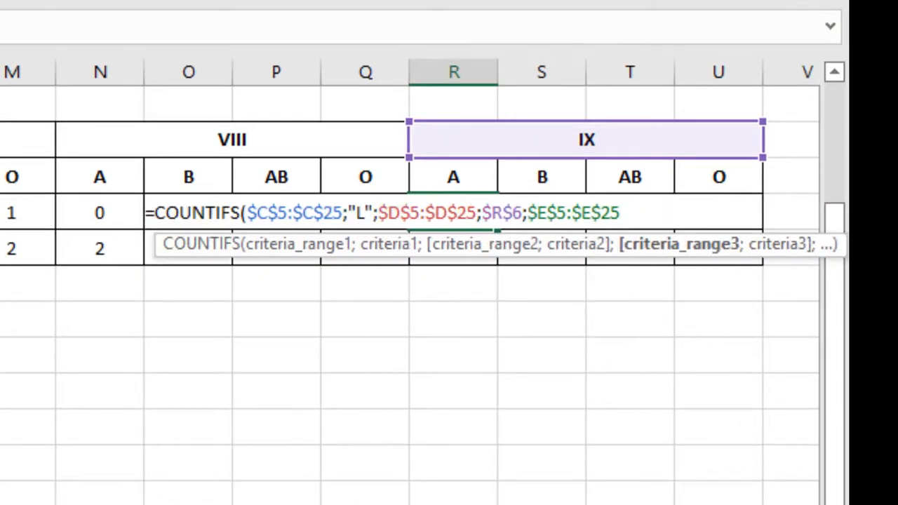
type(";")
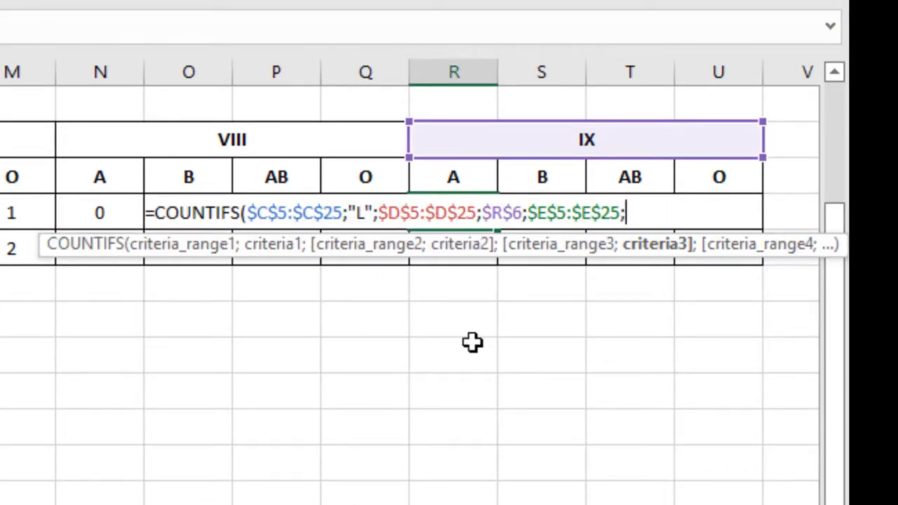
left_click(467, 181)
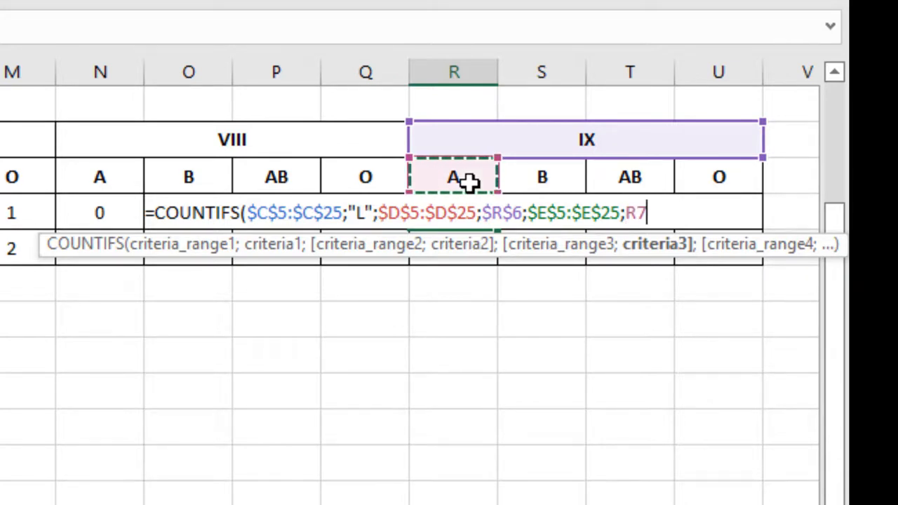
type(")")
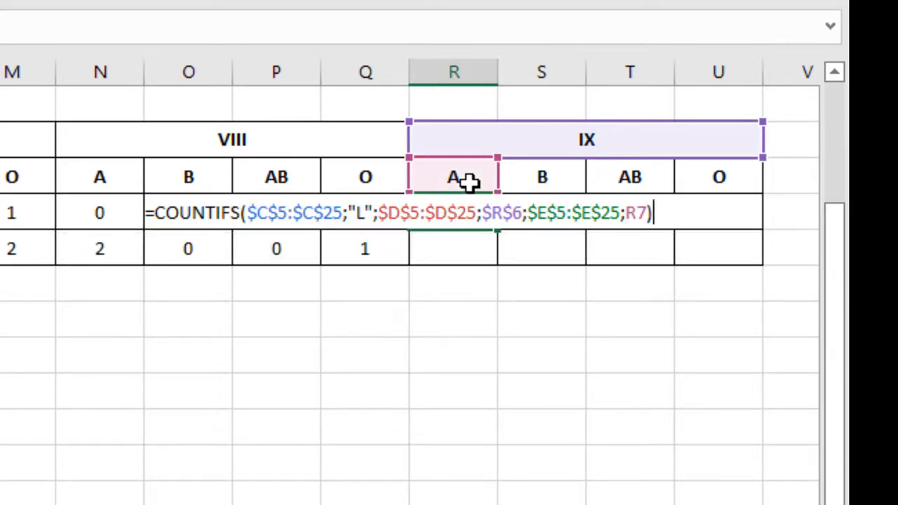
key("Return")
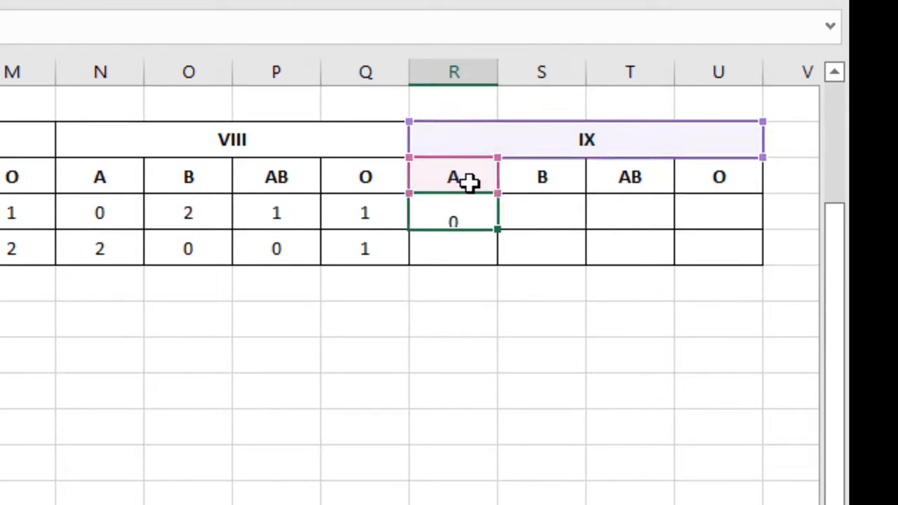
Fill the R8 formula across to U8 for the remaining class IX blood types in the Laki-laki row
left_click(471, 218)
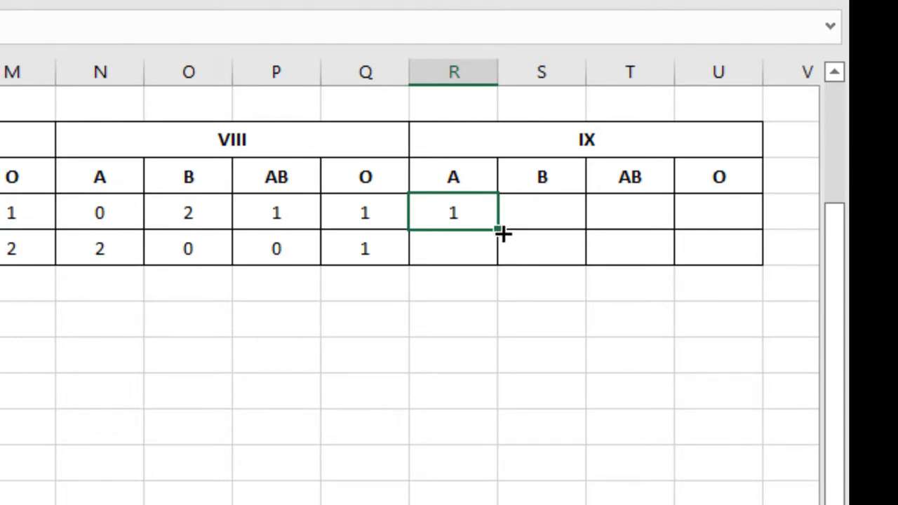
left_click_drag(502, 232, 727, 238)
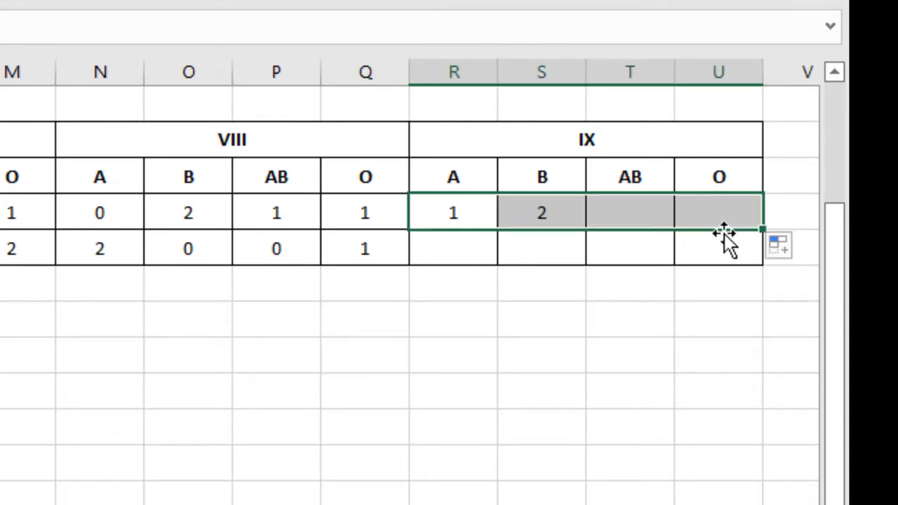
left_click(743, 327)
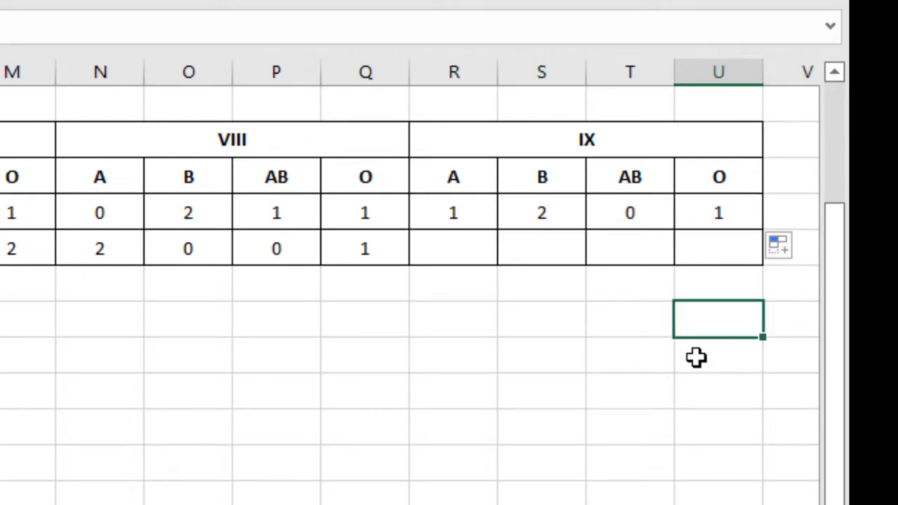
left_click(593, 379)
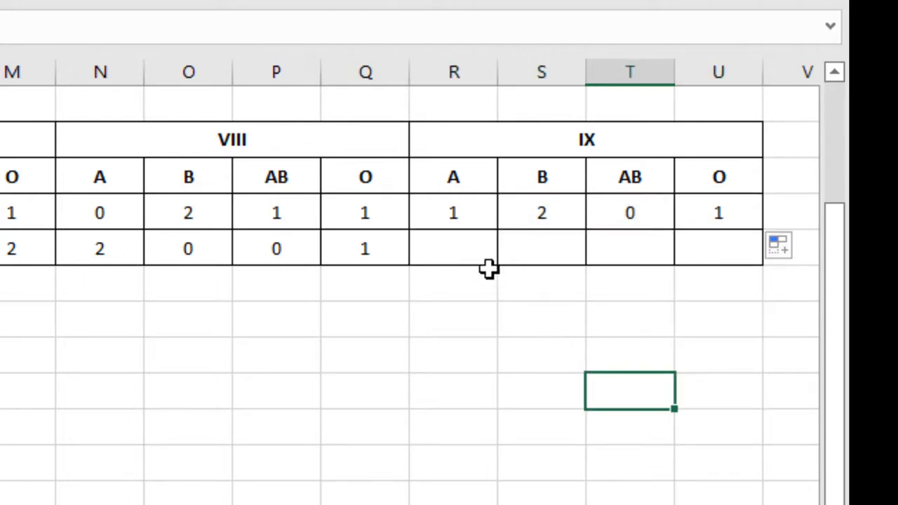
Start a COUNTIFS formula in R9 with the absolute gender range $C$5:$C$25 and the criterion "P"
left_click(439, 245)
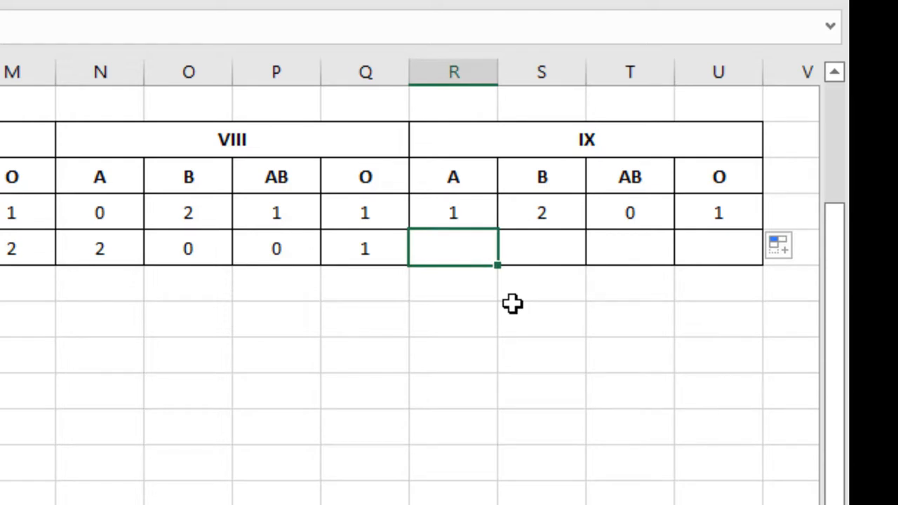
type("=")
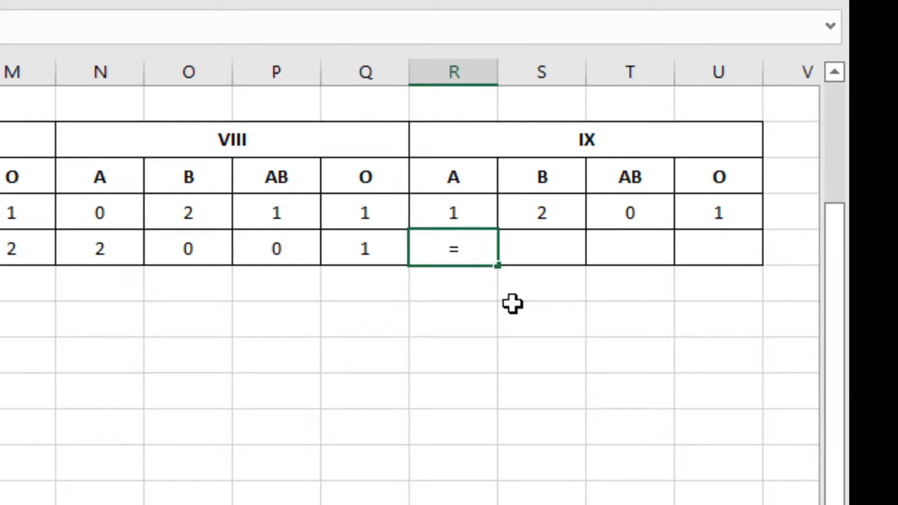
type("C")
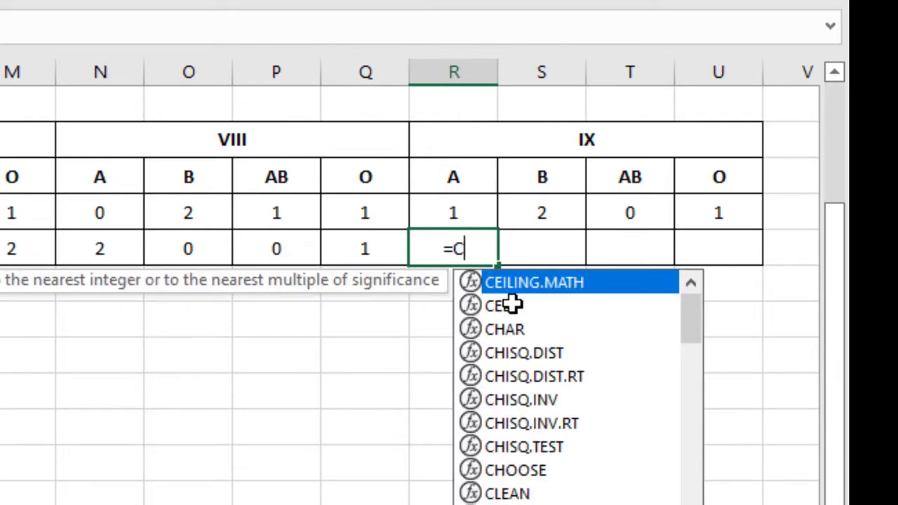
type("OUNTI")
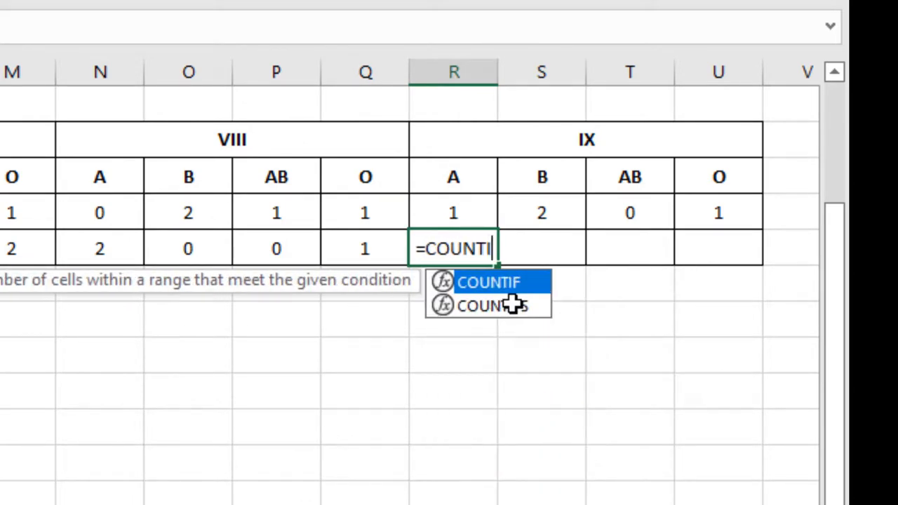
type("FS")
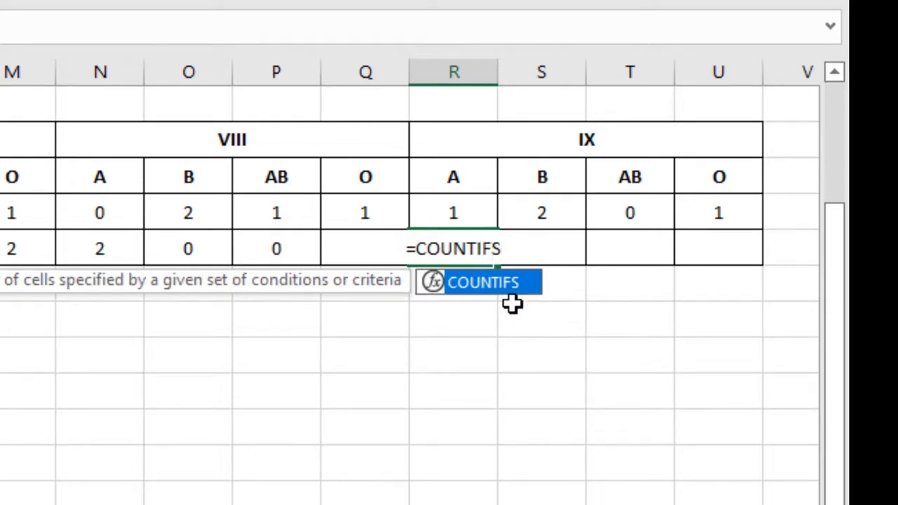
type("(")
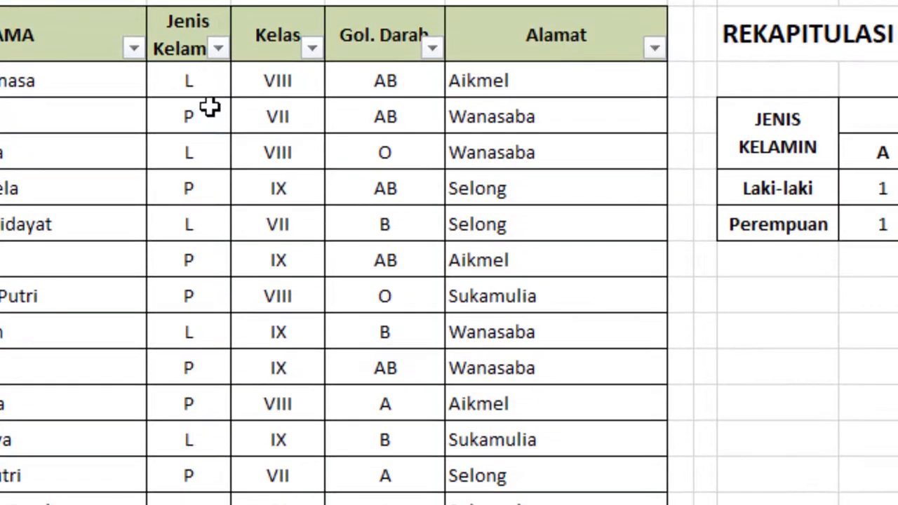
left_click_drag(199, 77, 188, 502)
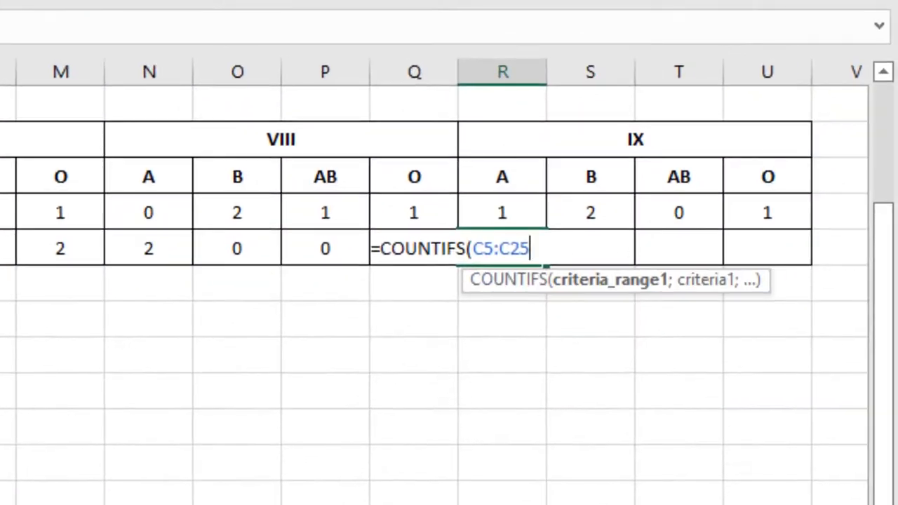
key("F4")
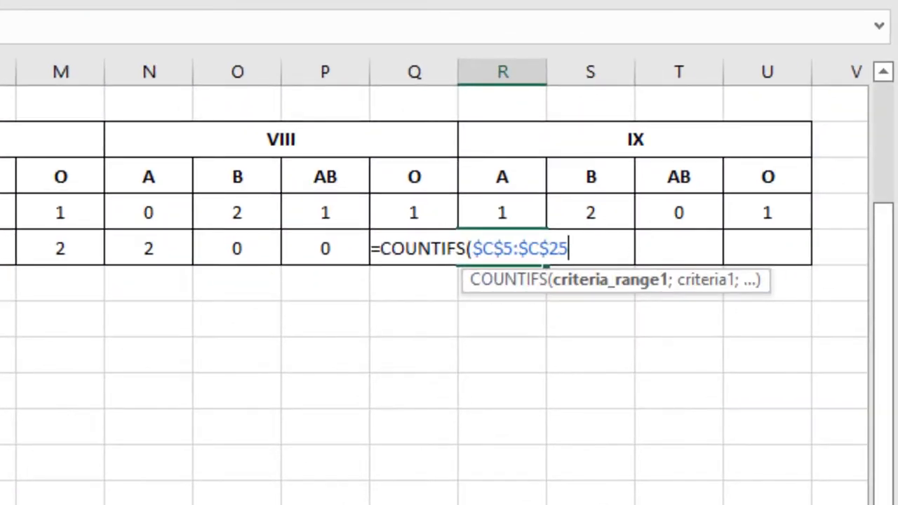
type(";\"P")
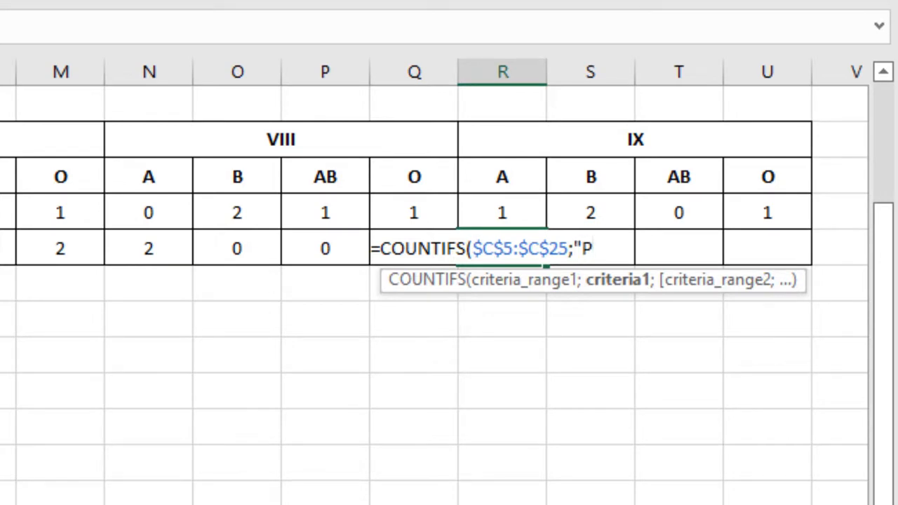
type("\";")
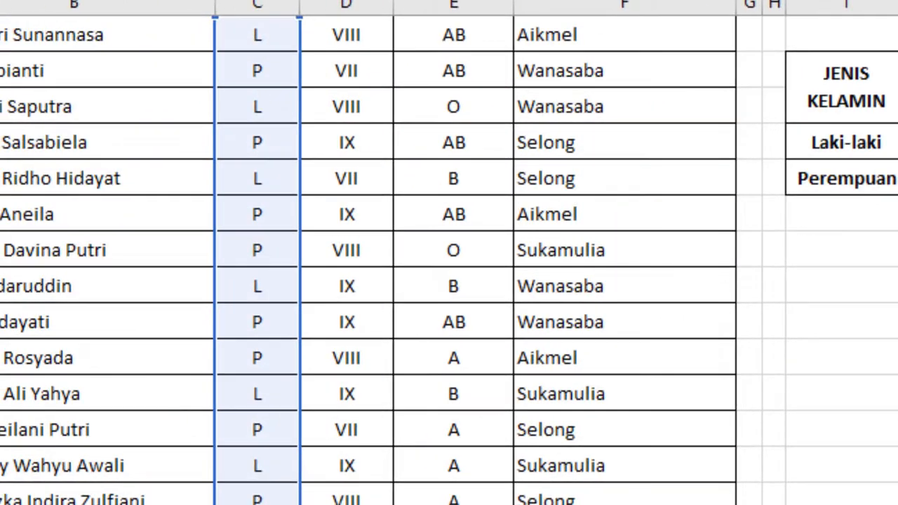
Add the absolute class range $D$5:$D$25 with $R$6 as its criterion to the R9 formula
scroll(262, 417, "up", 1)
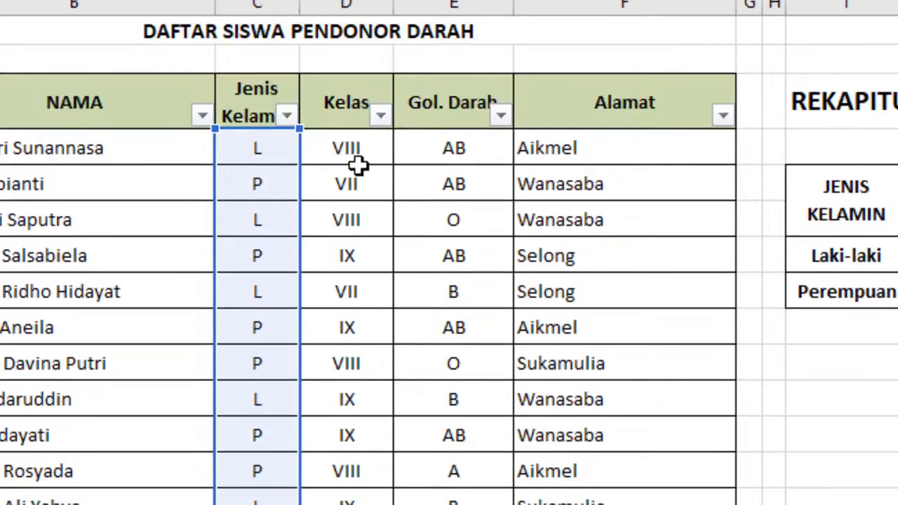
left_click_drag(354, 151, 351, 502)
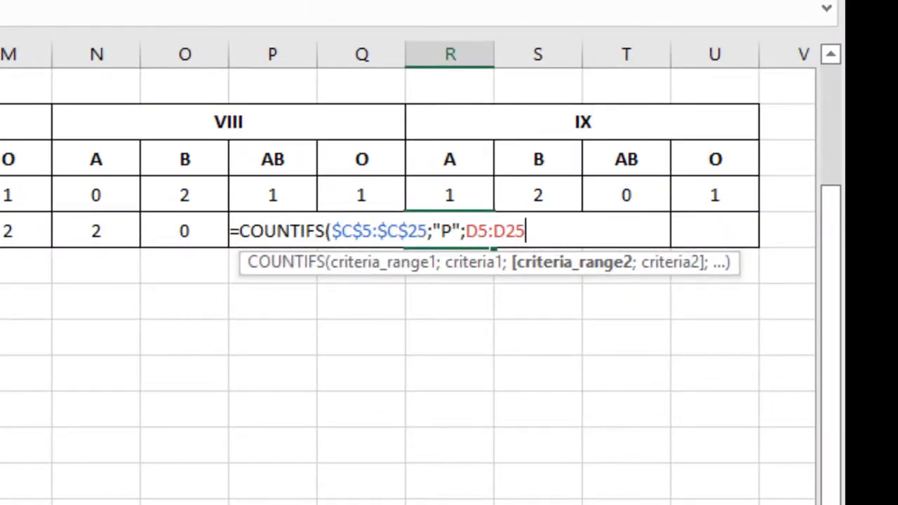
key("F4")
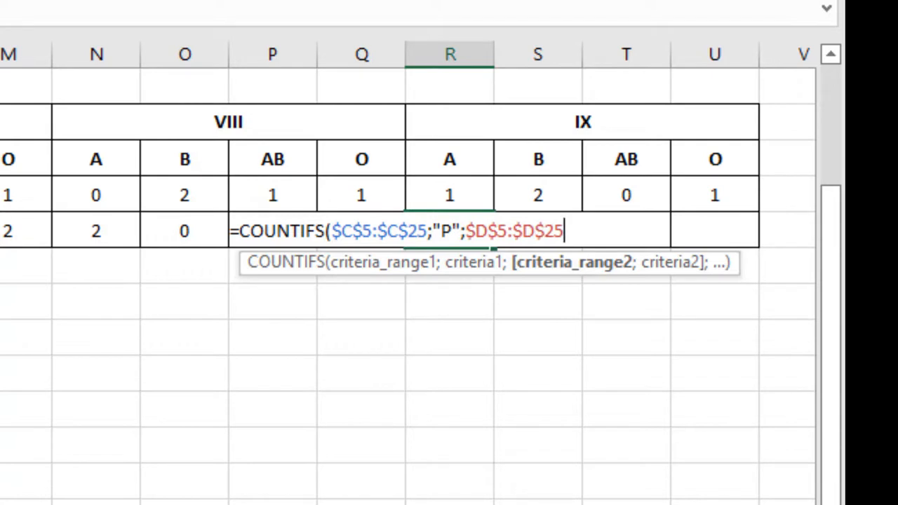
type(";")
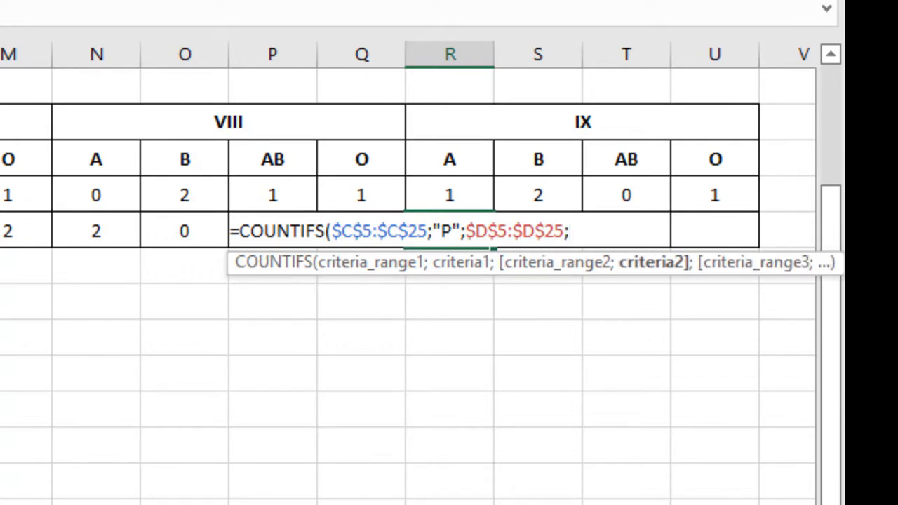
left_click(519, 122)
key("F4")
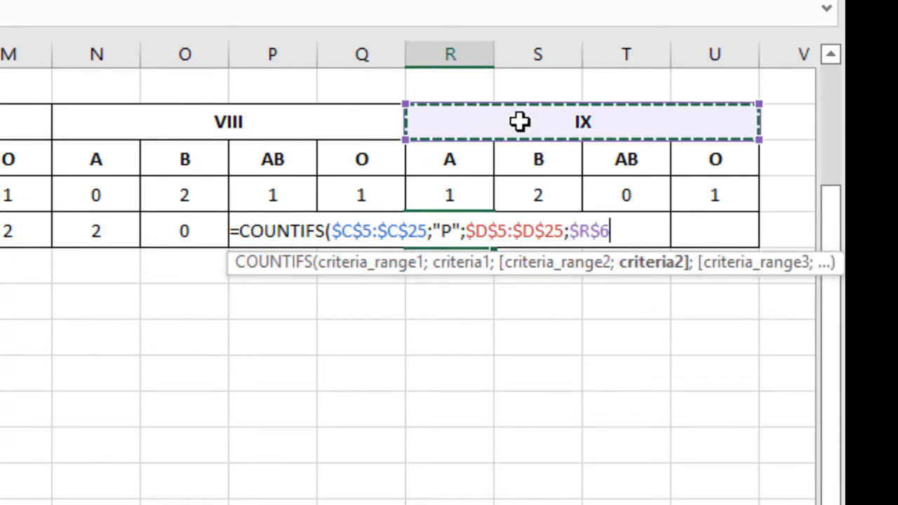
type(";")
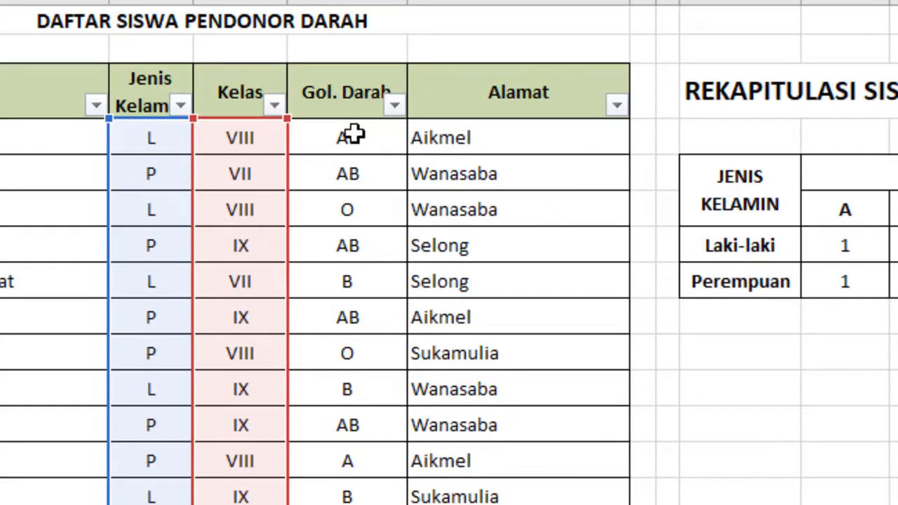
Add the absolute blood type range $E$5:$E$25 with cell R7 as its criterion, and enter the R9 formula
left_click_drag(353, 134, 353, 502)
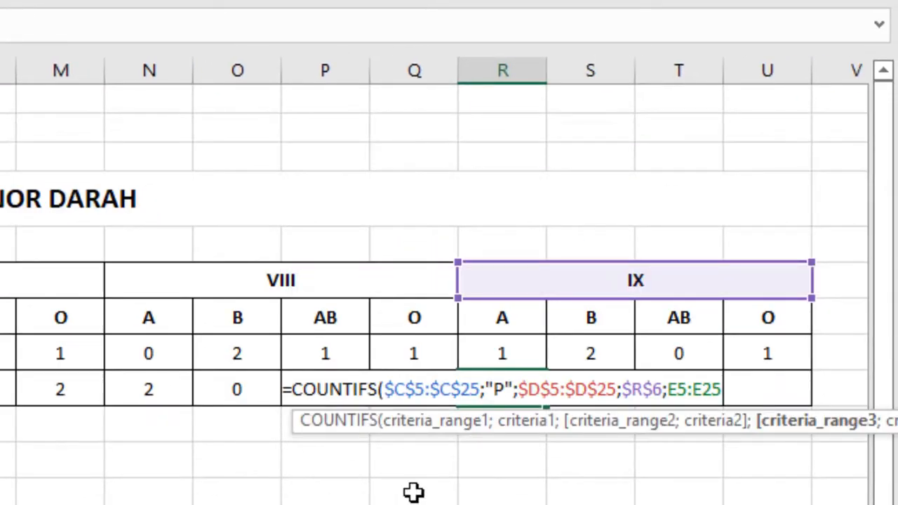
key("F4")
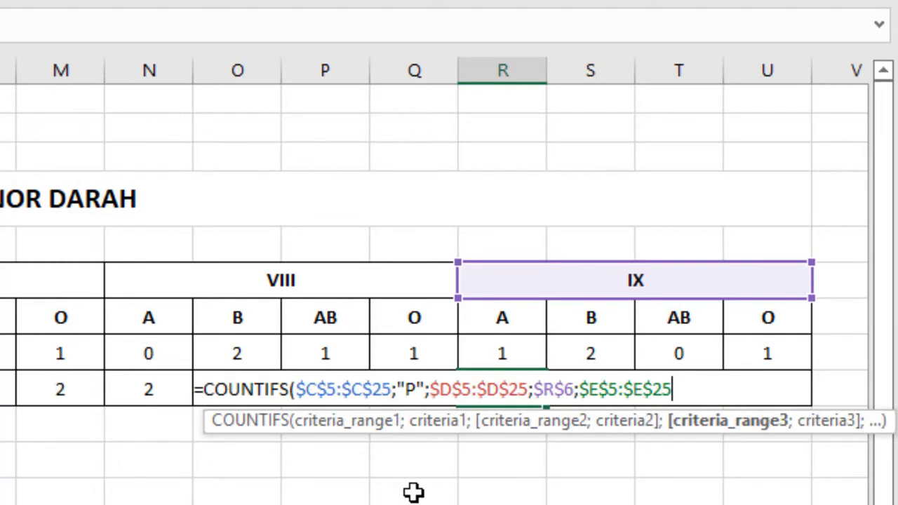
type(";")
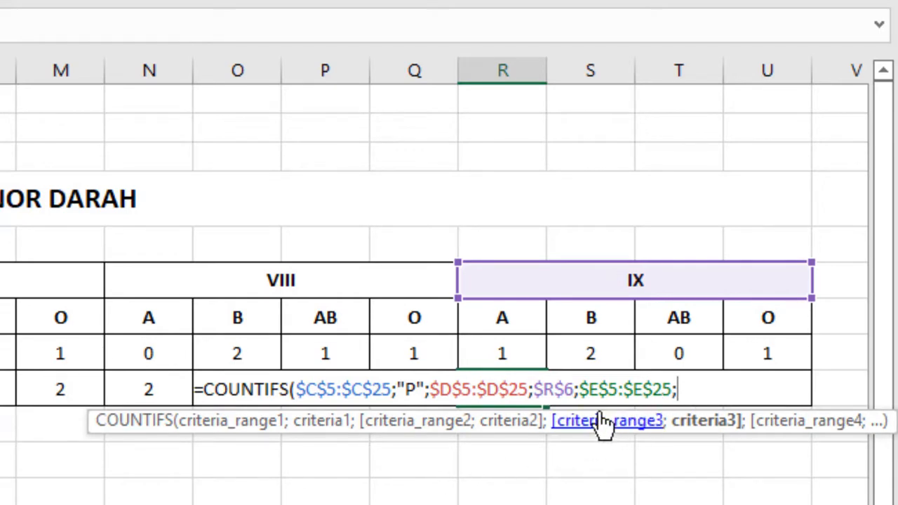
left_click(510, 320)
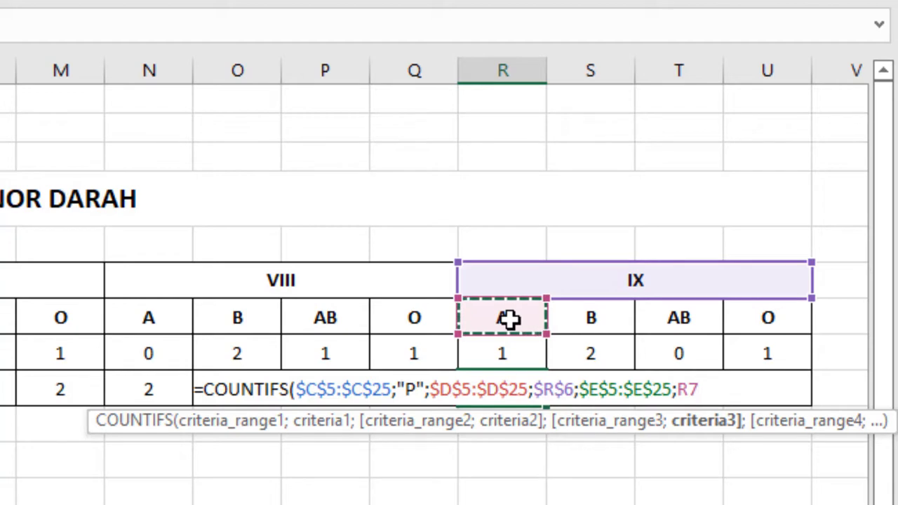
type(")")
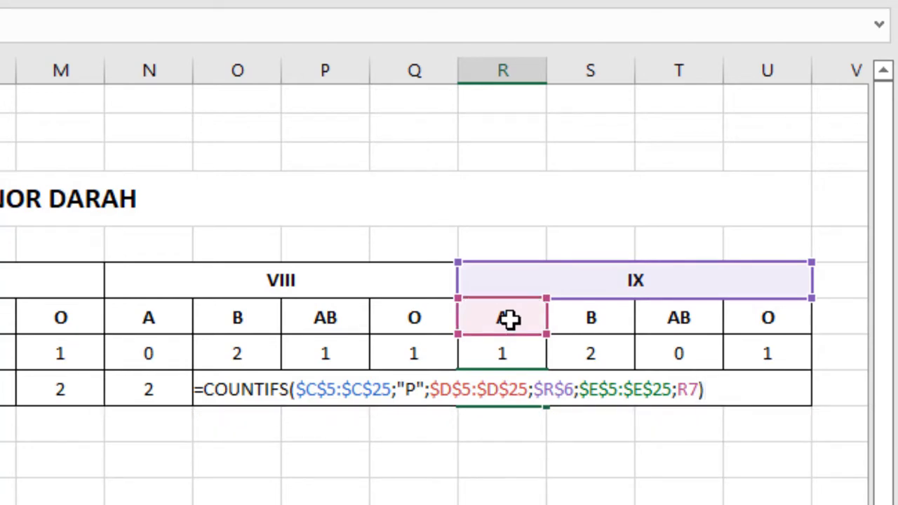
key("Return")
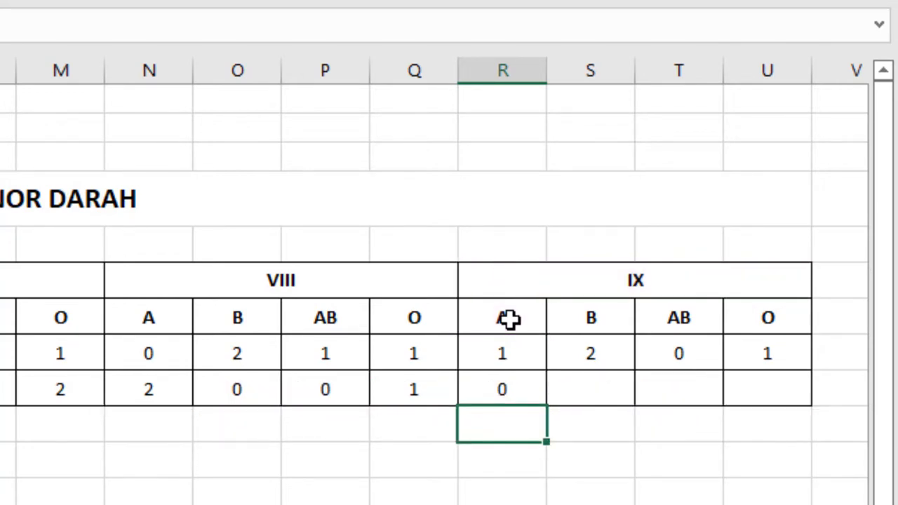
Fill the R9 formula across to U9 for the remaining class IX blood types in the Perempuan row
left_click(513, 393)
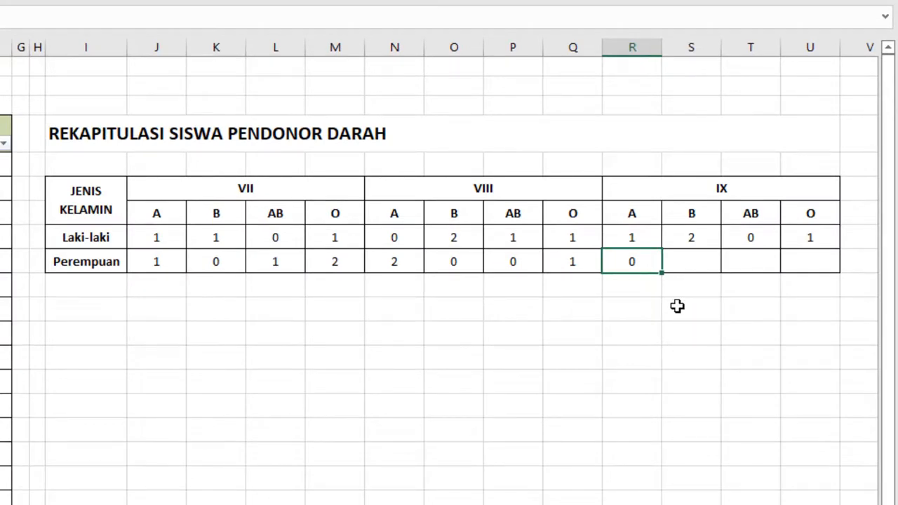
left_click_drag(661, 273, 820, 271)
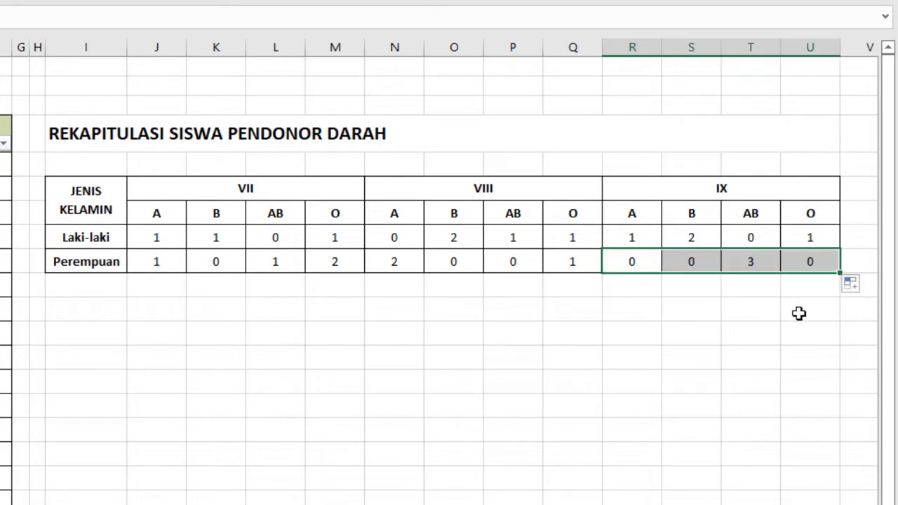
left_click(782, 332)
Filter the student list's Jenis Kelamin column to show only P
left_click(639, 262)
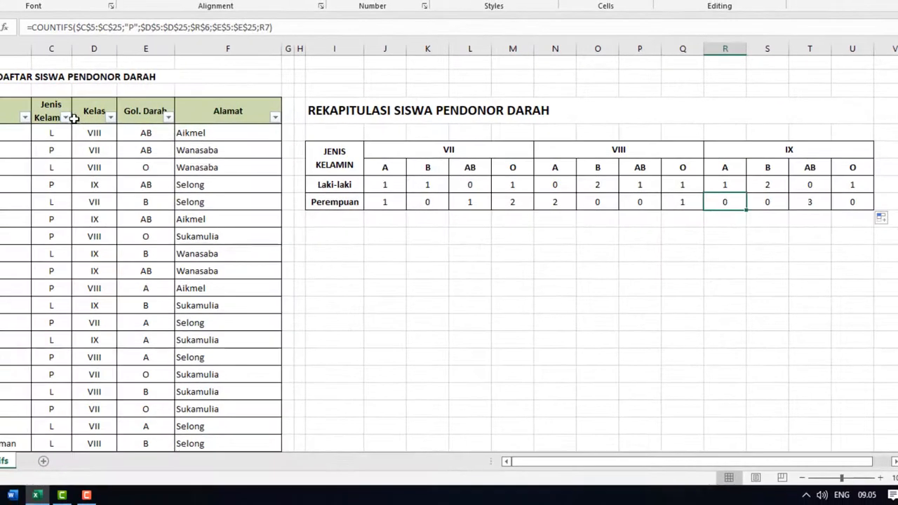
left_click(65, 117)
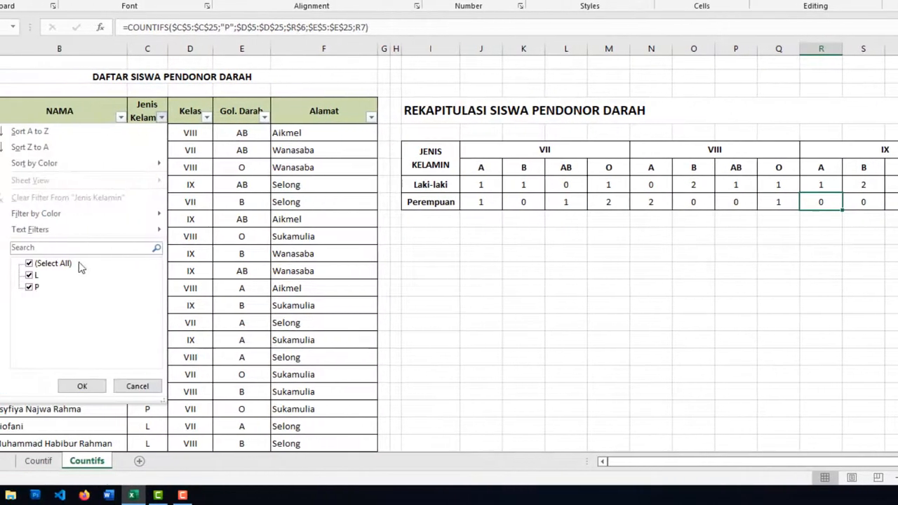
left_click(40, 264)
left_click(31, 287)
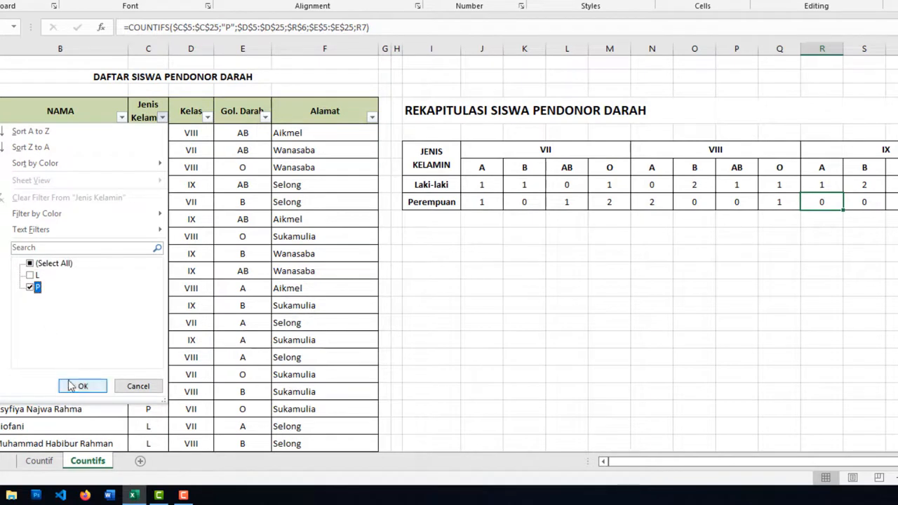
left_click(81, 386)
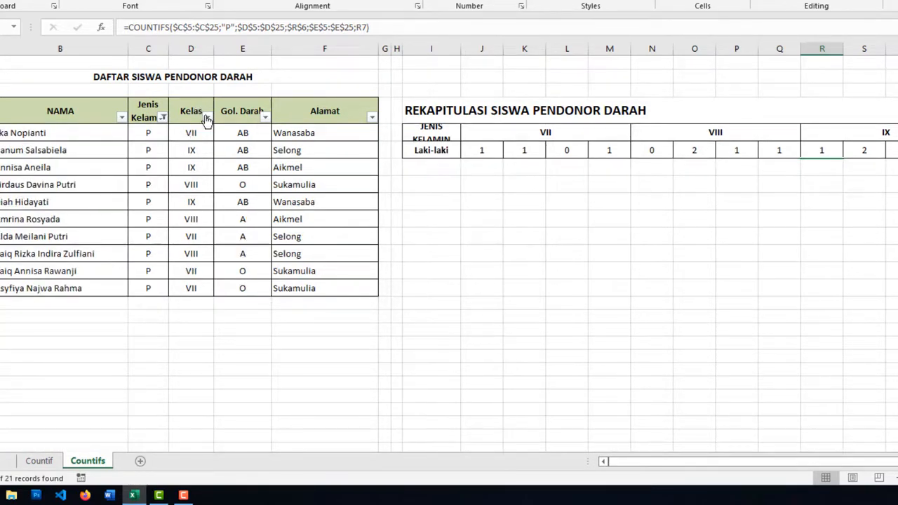
Filter the student list's Kelas column to show only class IX
left_click(207, 118)
left_click(104, 264)
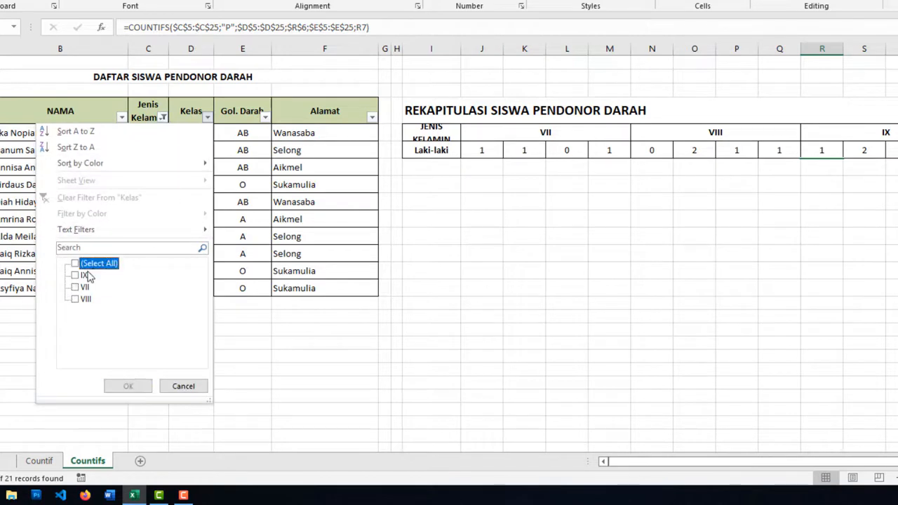
left_click(83, 275)
left_click(126, 386)
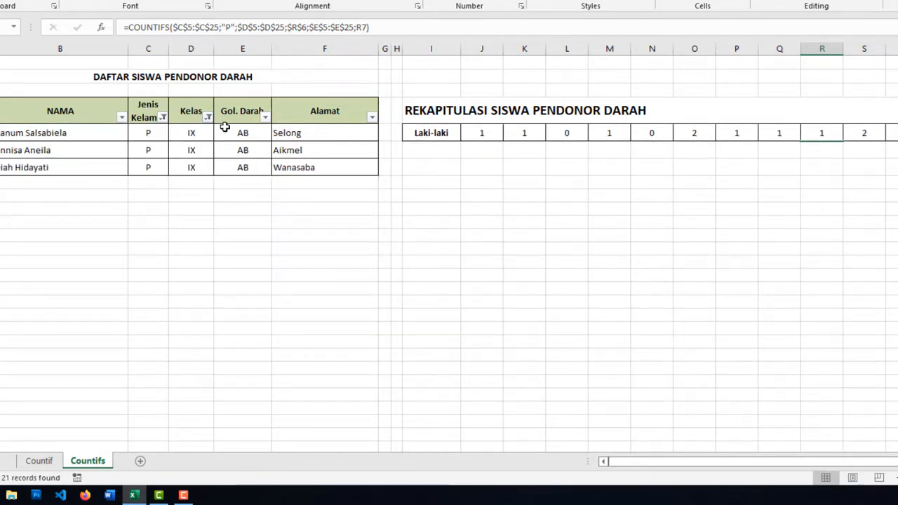
Check the blood types offered in the Gol. Darah filter, and clear all filters from the student list
left_click(266, 120)
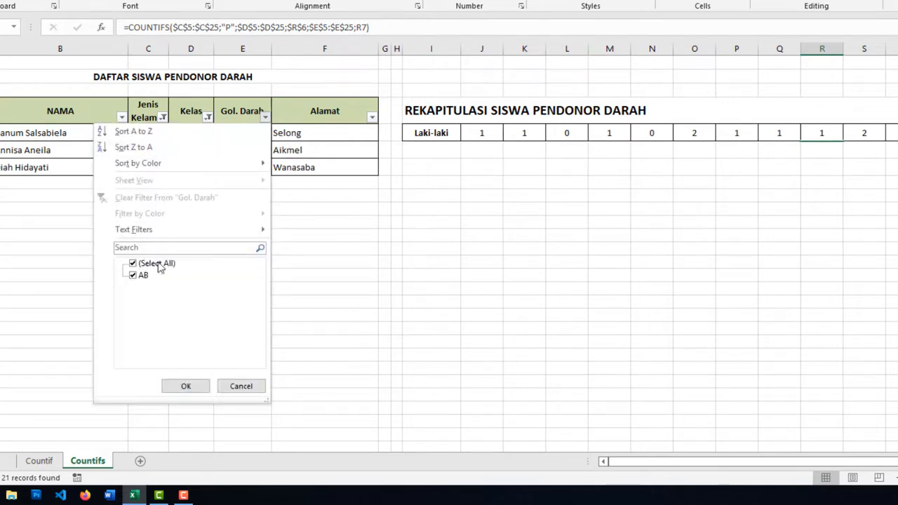
left_click(195, 385)
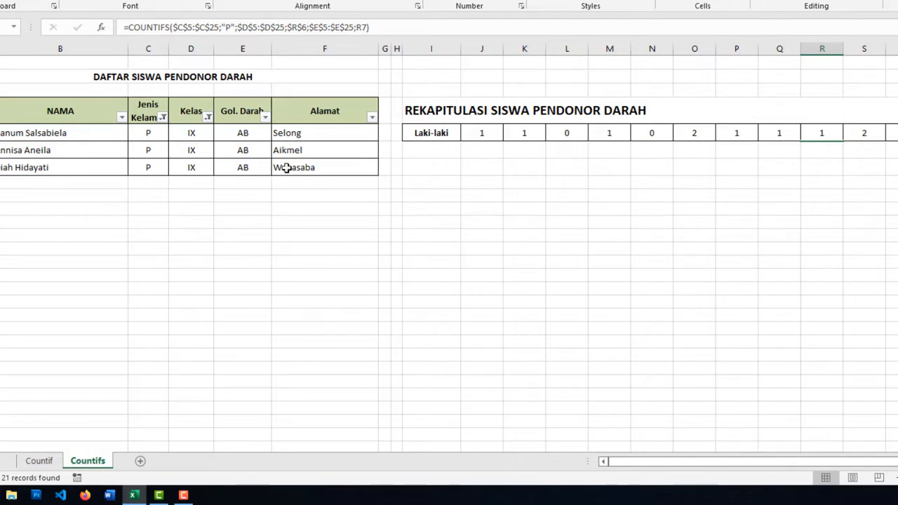
left_click(841, 1)
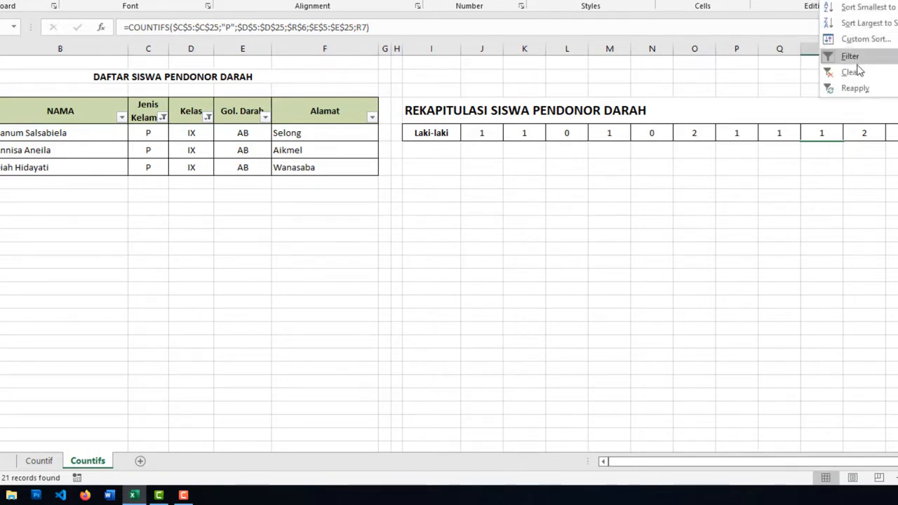
left_click(855, 72)
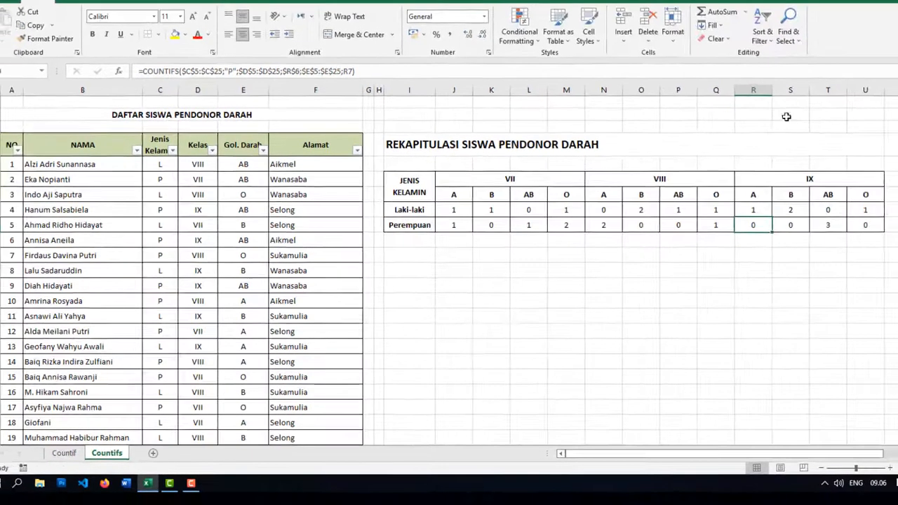
Inspect the filled class IX formulas for blood types B, O and AB in the Perempuan row
left_click(791, 227)
key("ctrl+v")
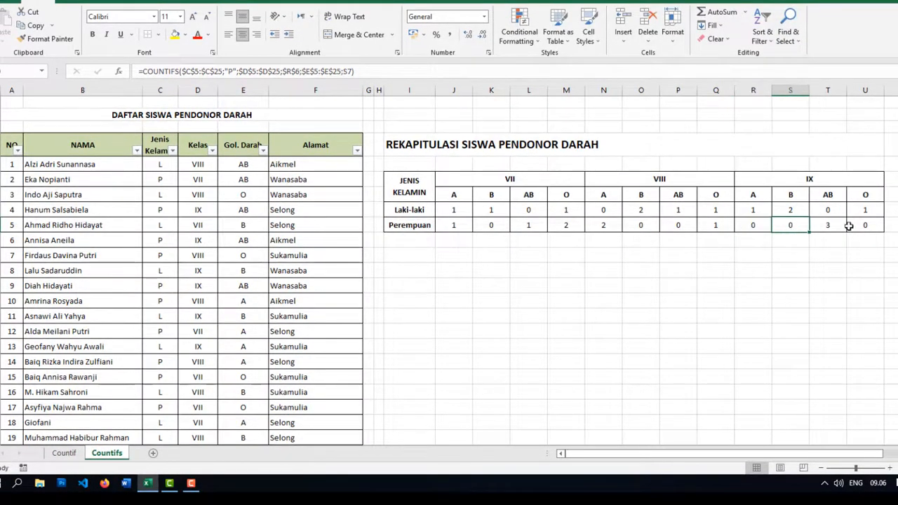
left_click(876, 227)
left_click(832, 226)
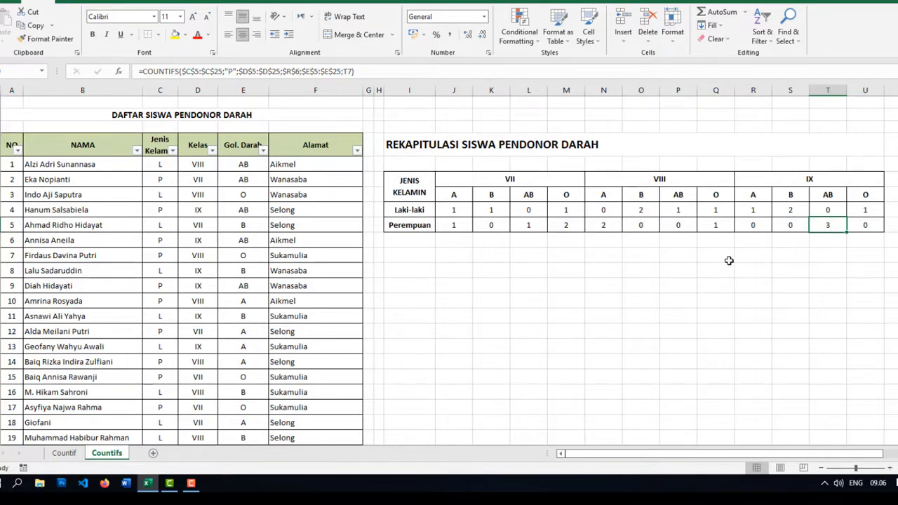
left_click_drag(727, 260, 726, 263)
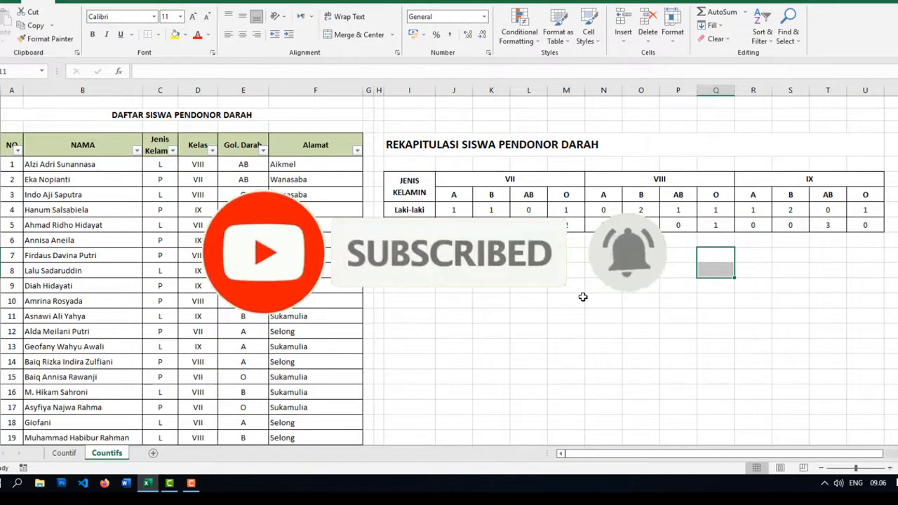
left_click(569, 285)
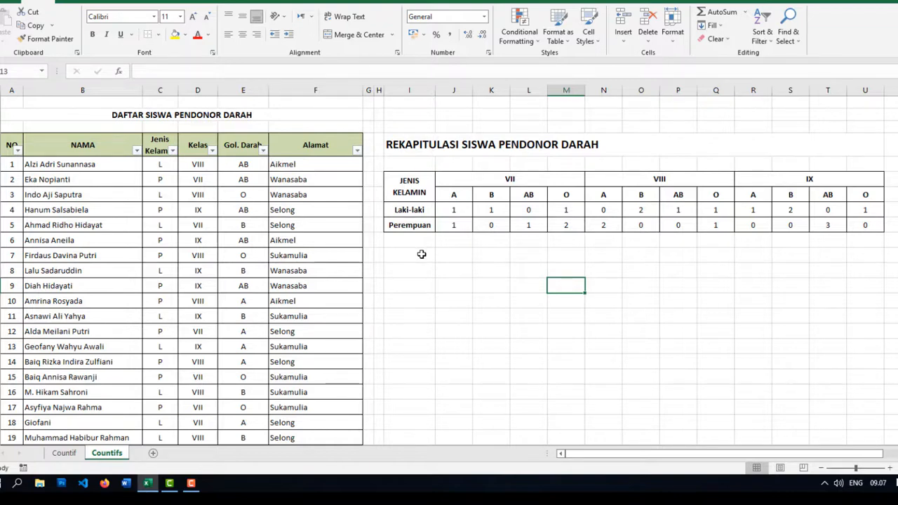
scroll(442, 282, "down", 1)
scroll(442, 282, "up", 1)
left_click(527, 305)
left_click(658, 297)
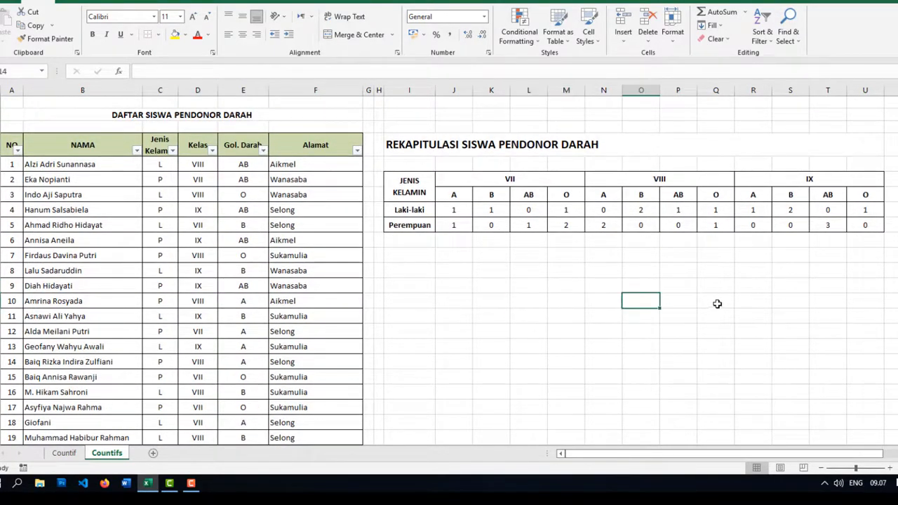